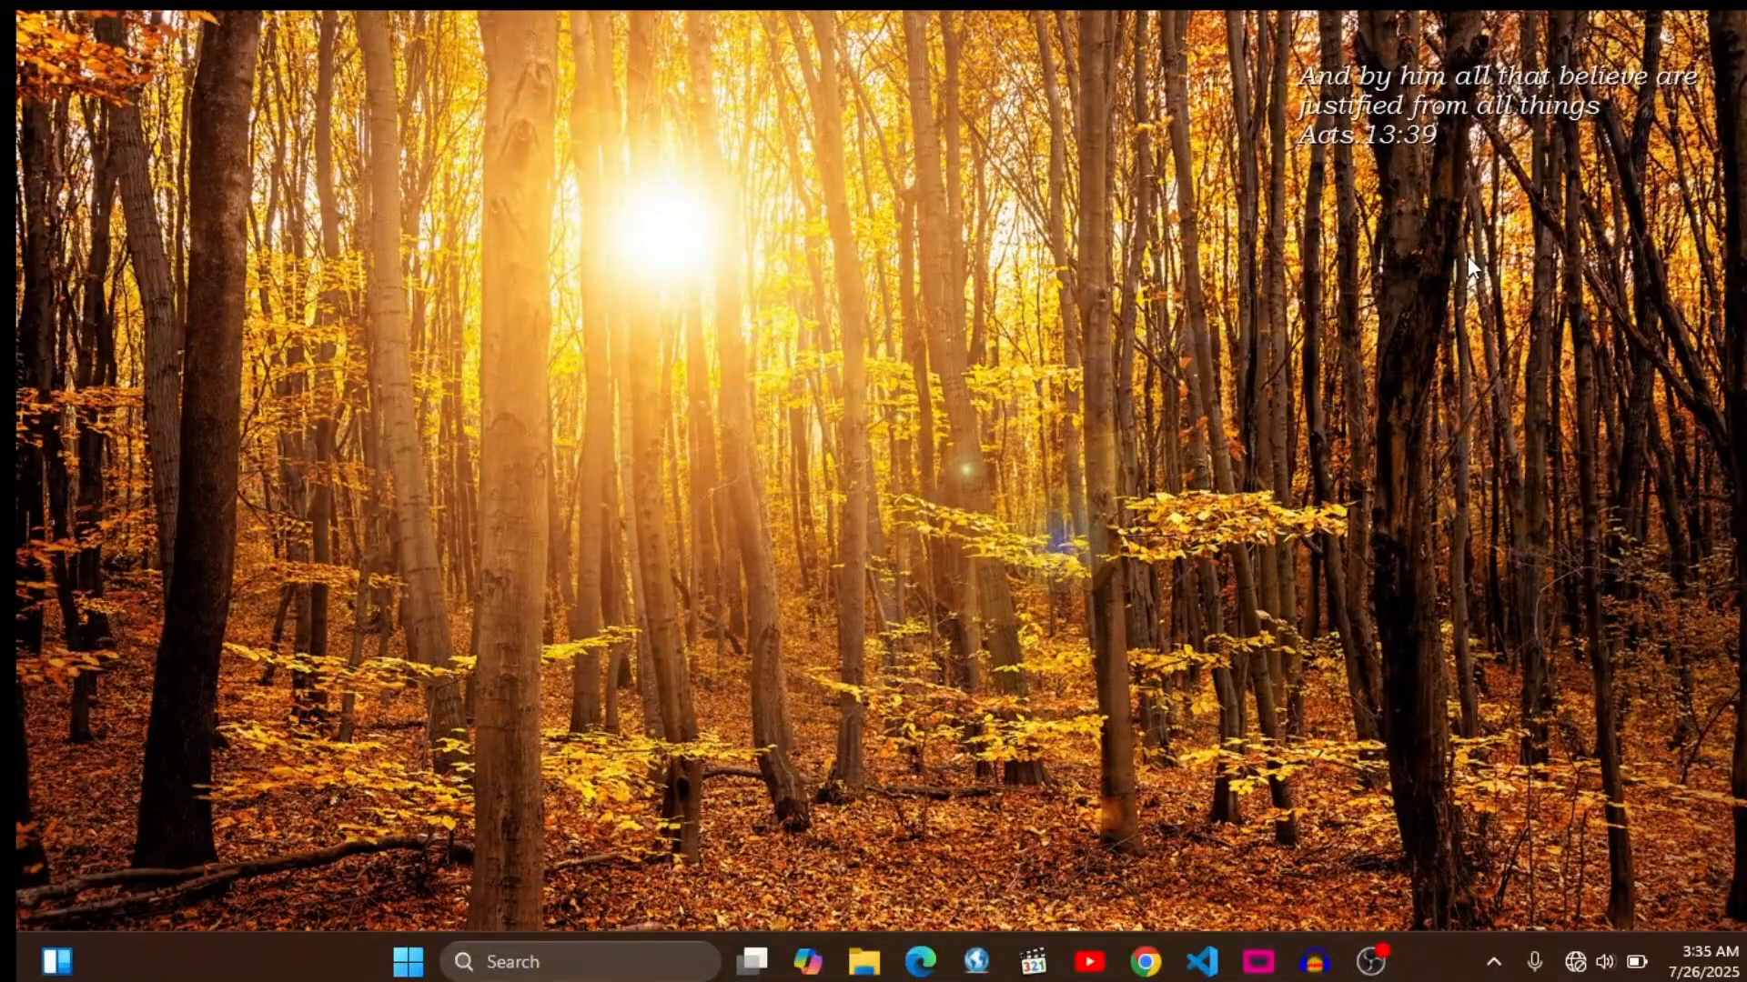
- Open a Command Prompt window by running cmd and maximize it
{"action": "key", "text": "super+r"}
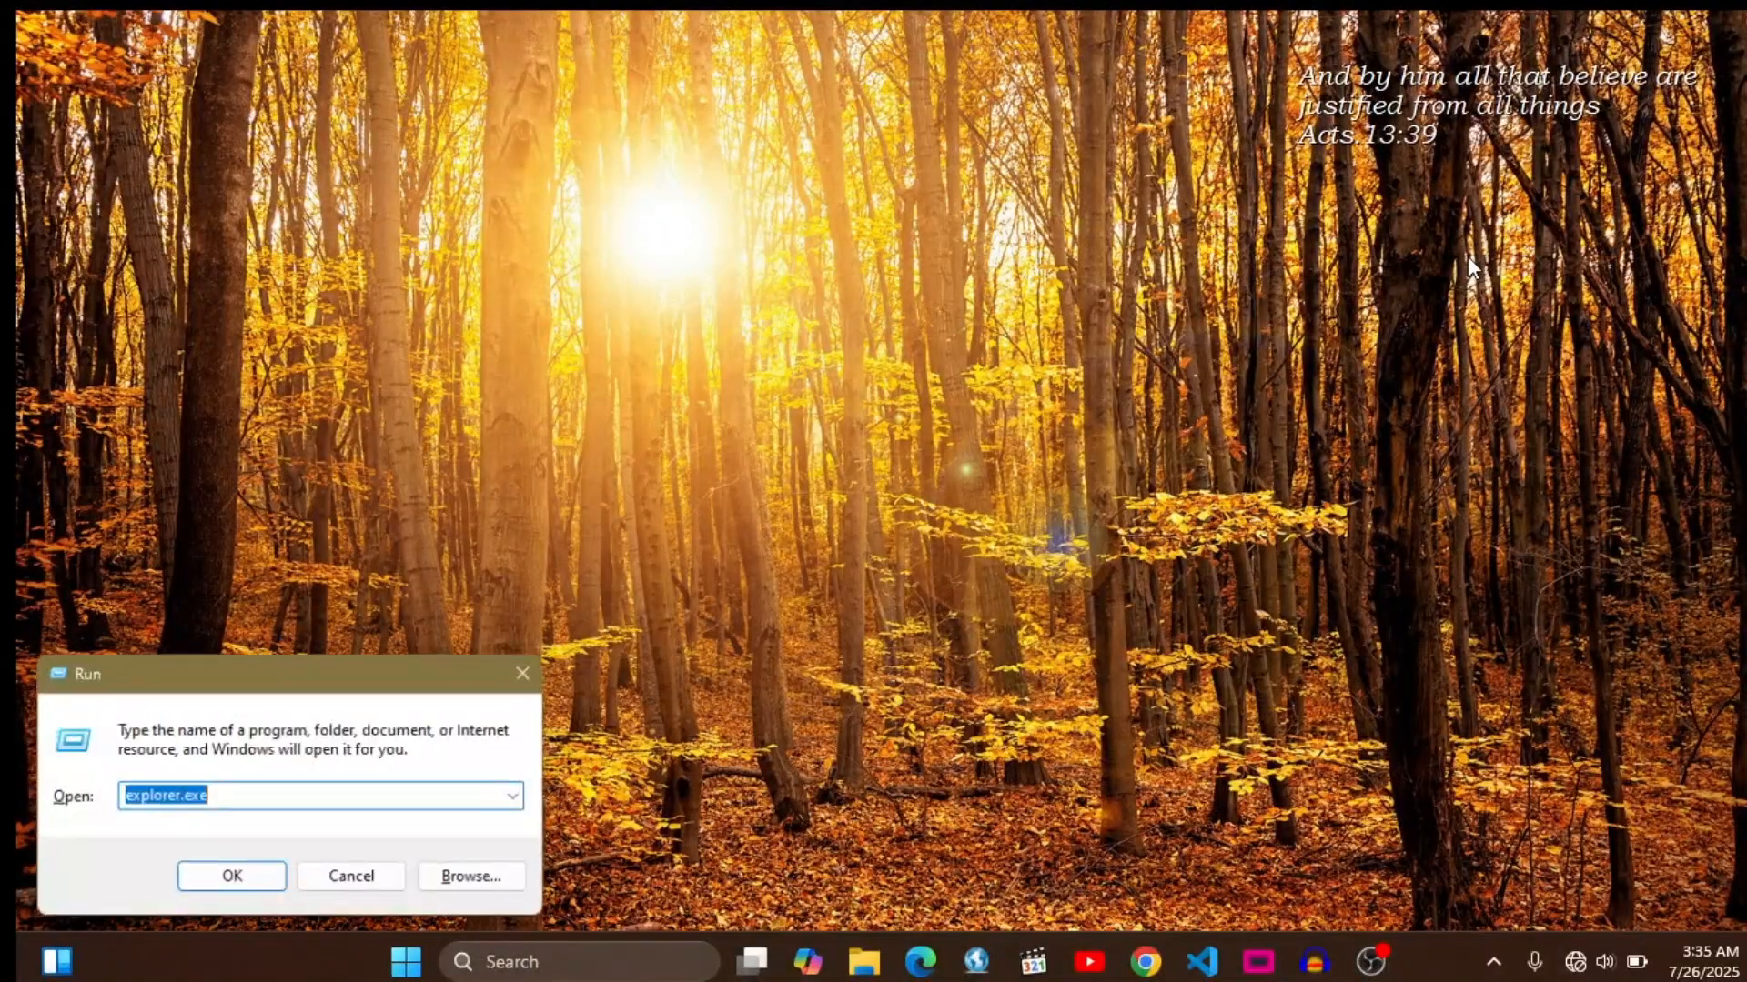
{"action": "type", "text": "cmd"}
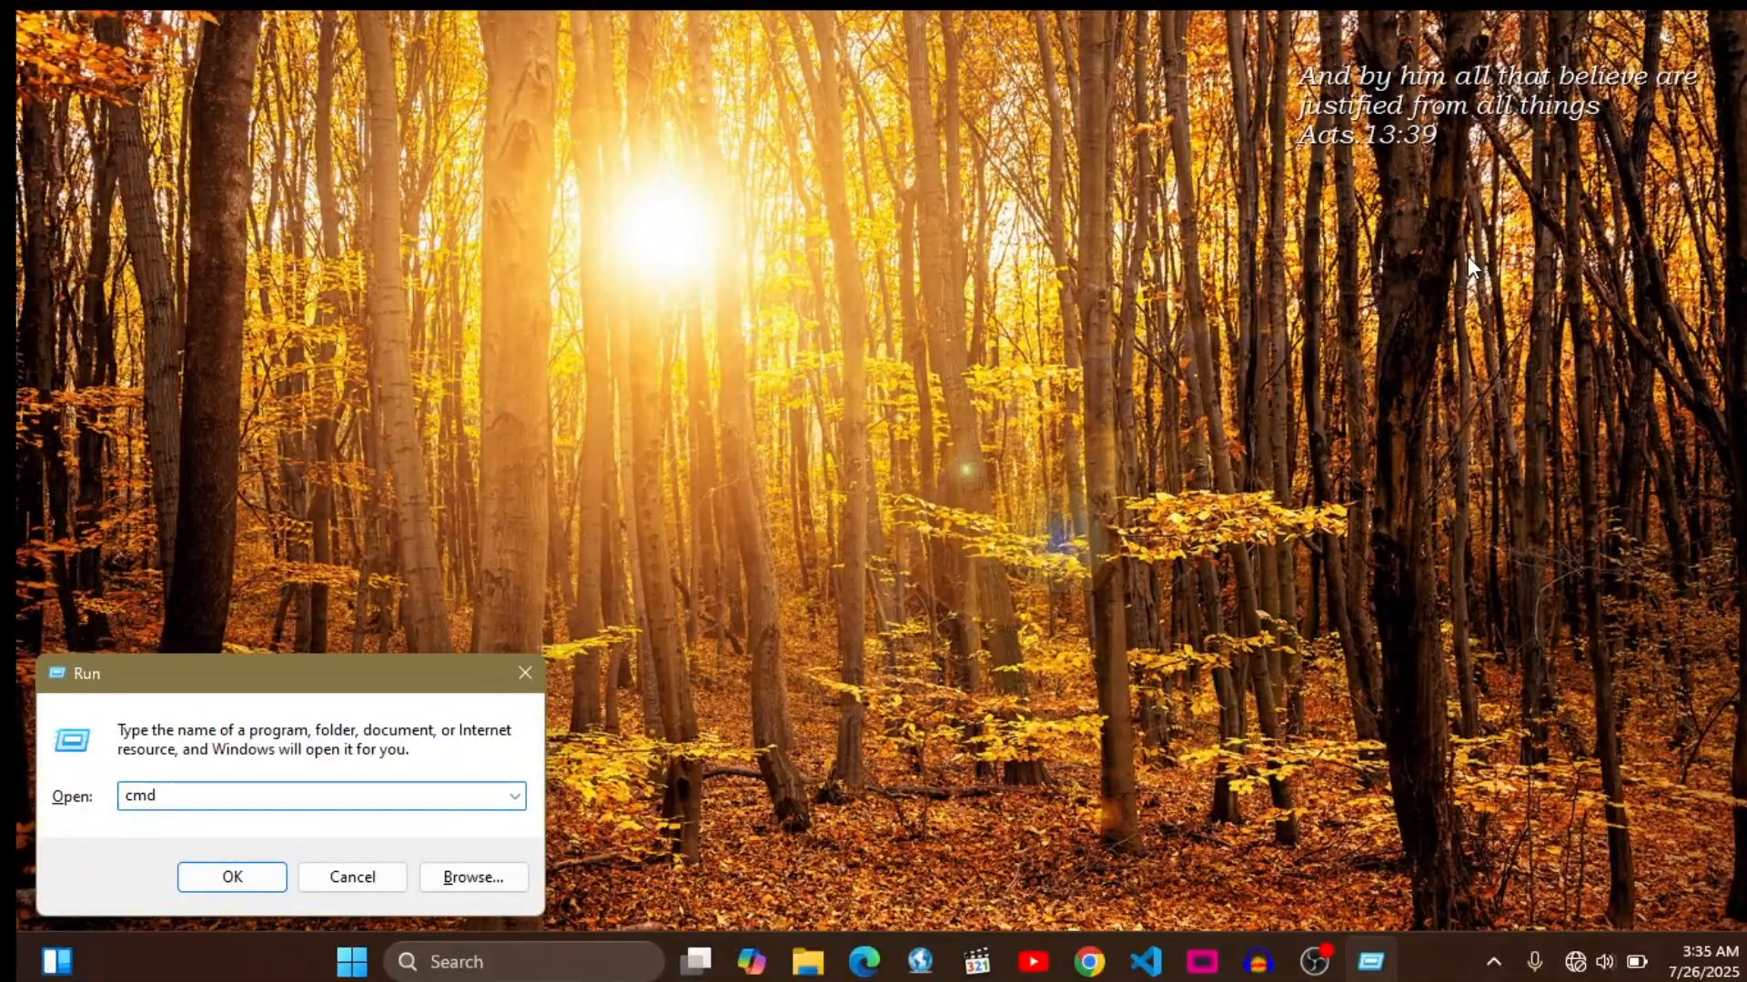
{"action": "key", "text": "Return"}
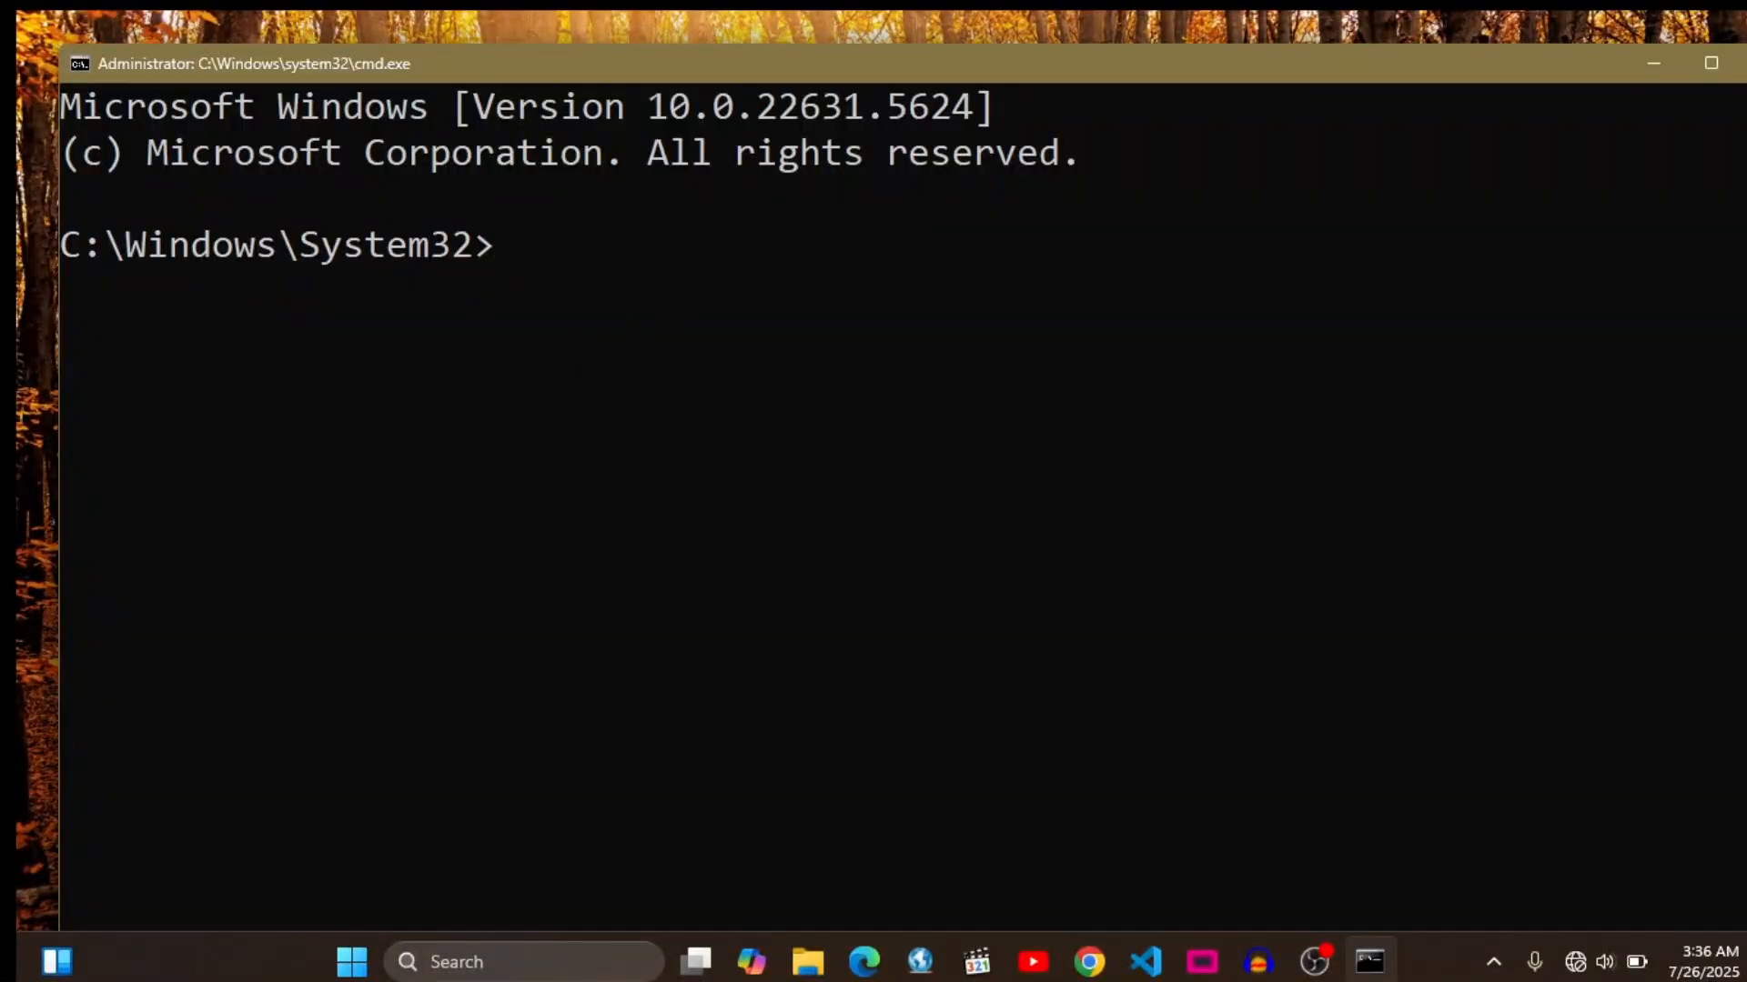
{"action": "left_click", "coordinate": [1712, 62]}
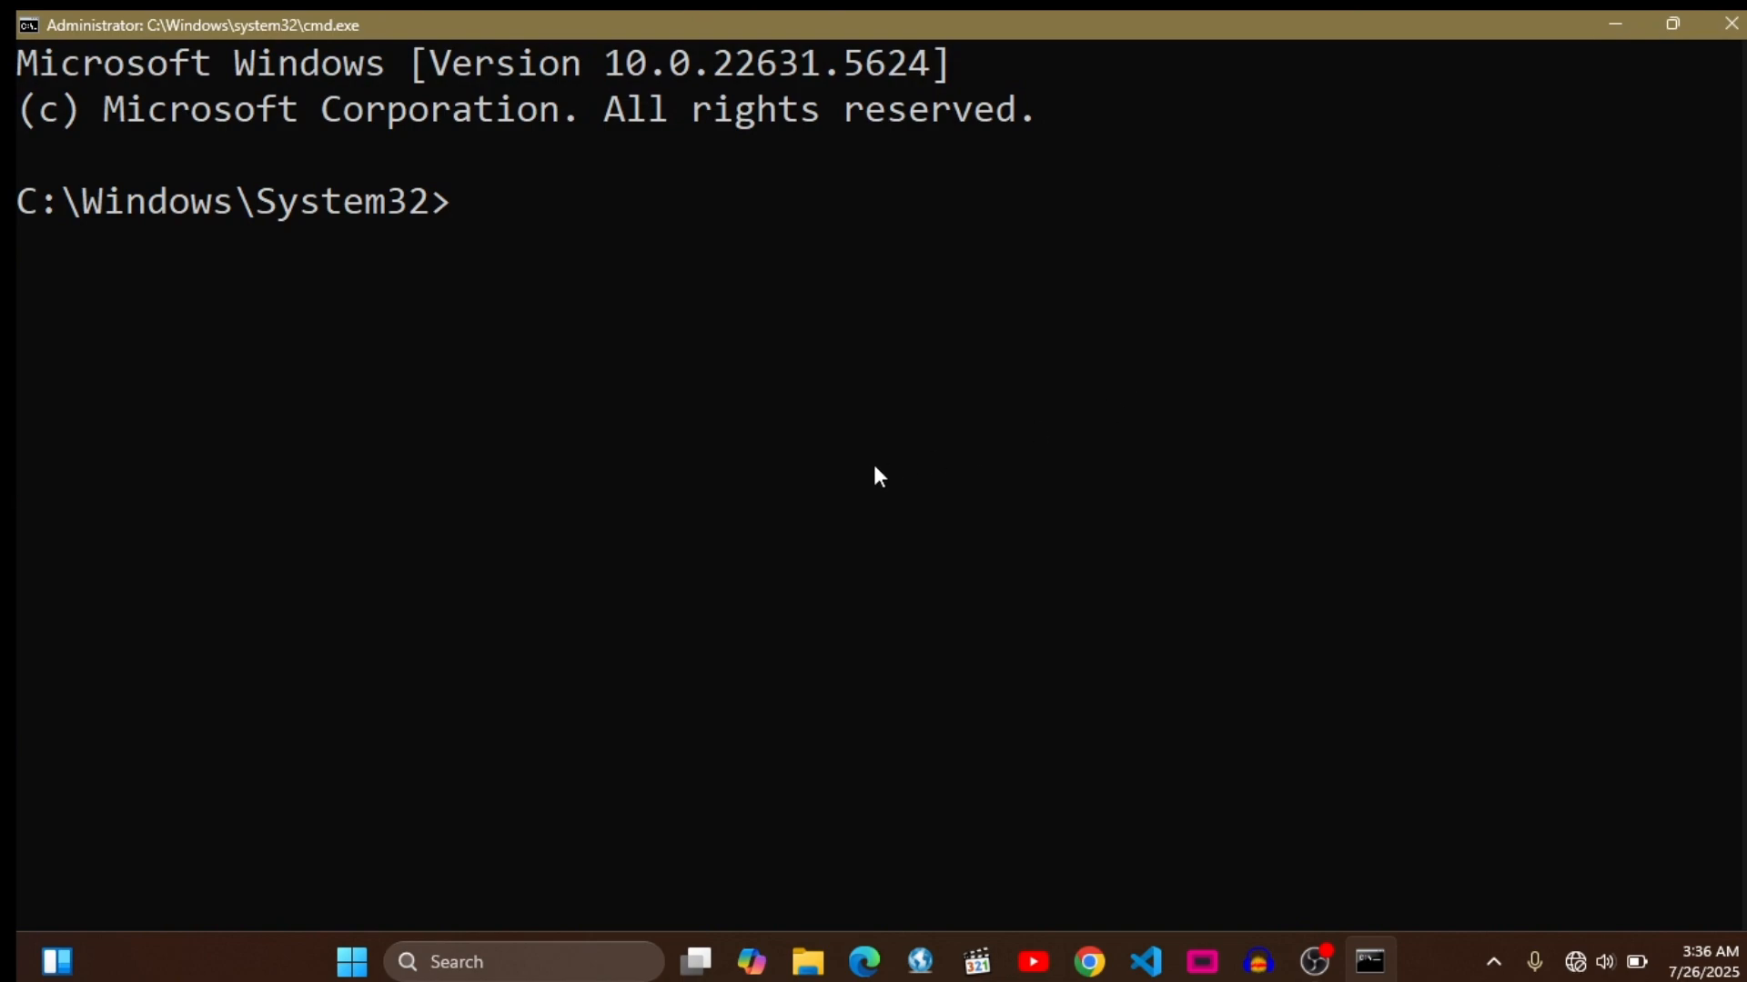
- Run ipconfig to list the computer's network adapter settings
{"action": "type", "text": "ipconfi"}
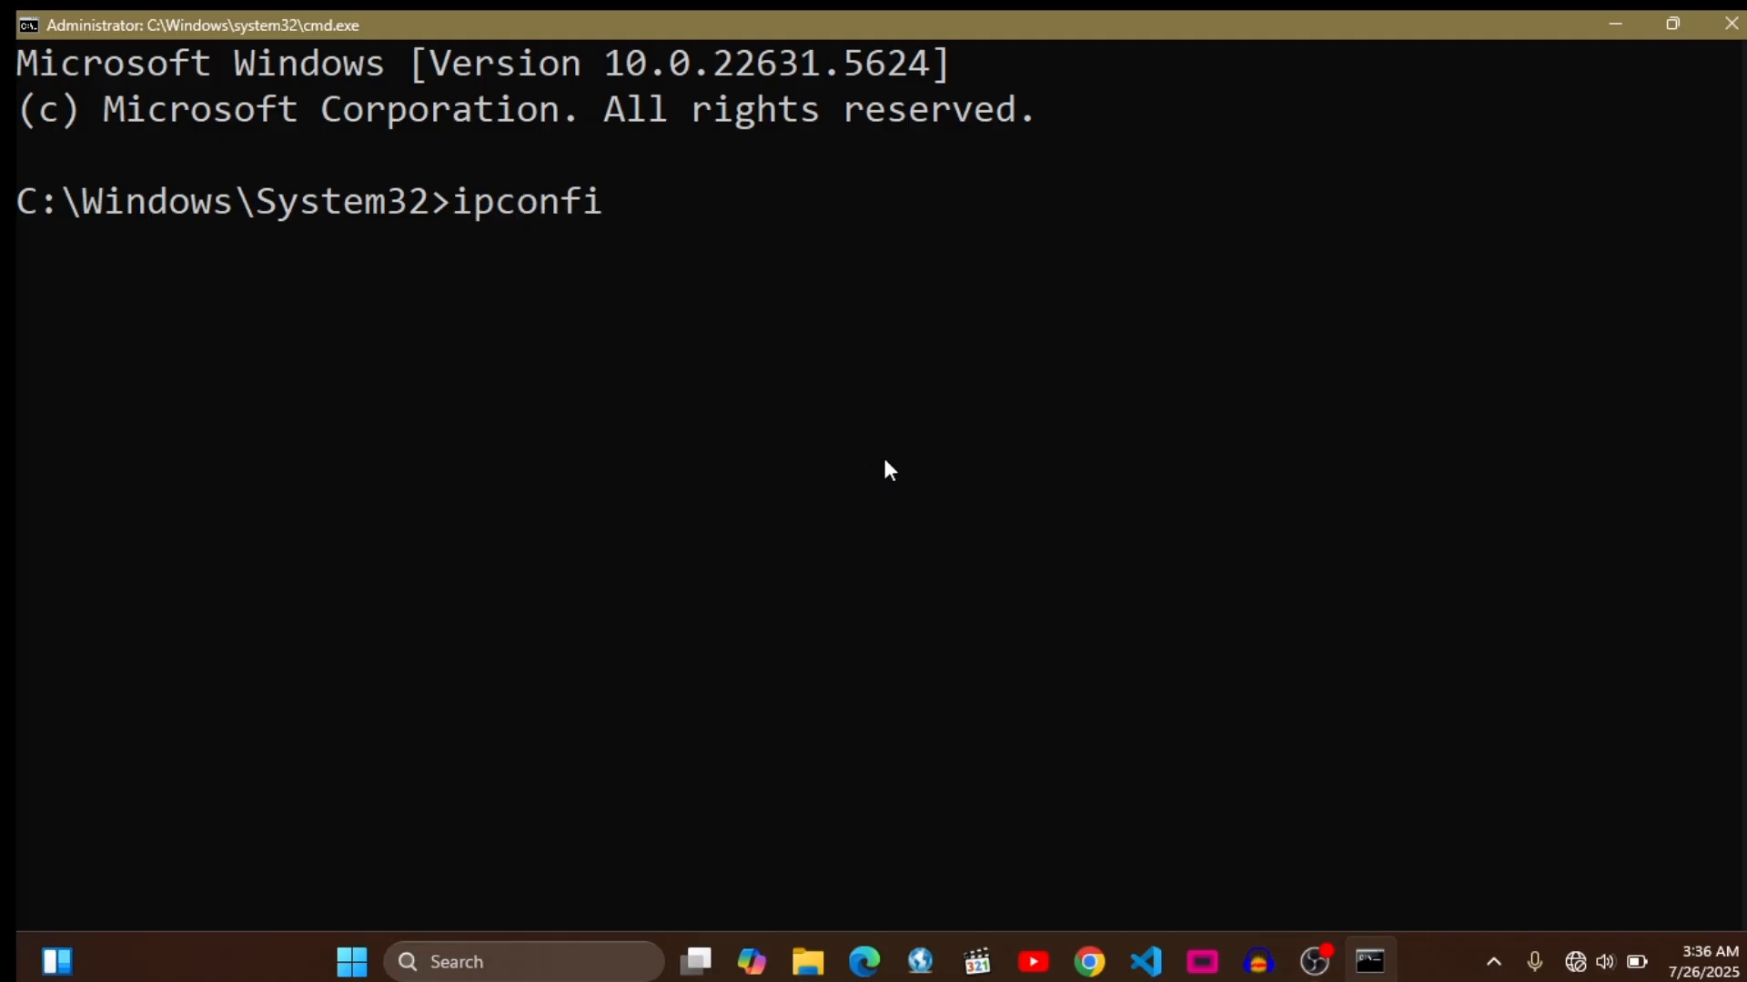
{"action": "type", "text": "g"}
{"action": "key", "text": "Return"}
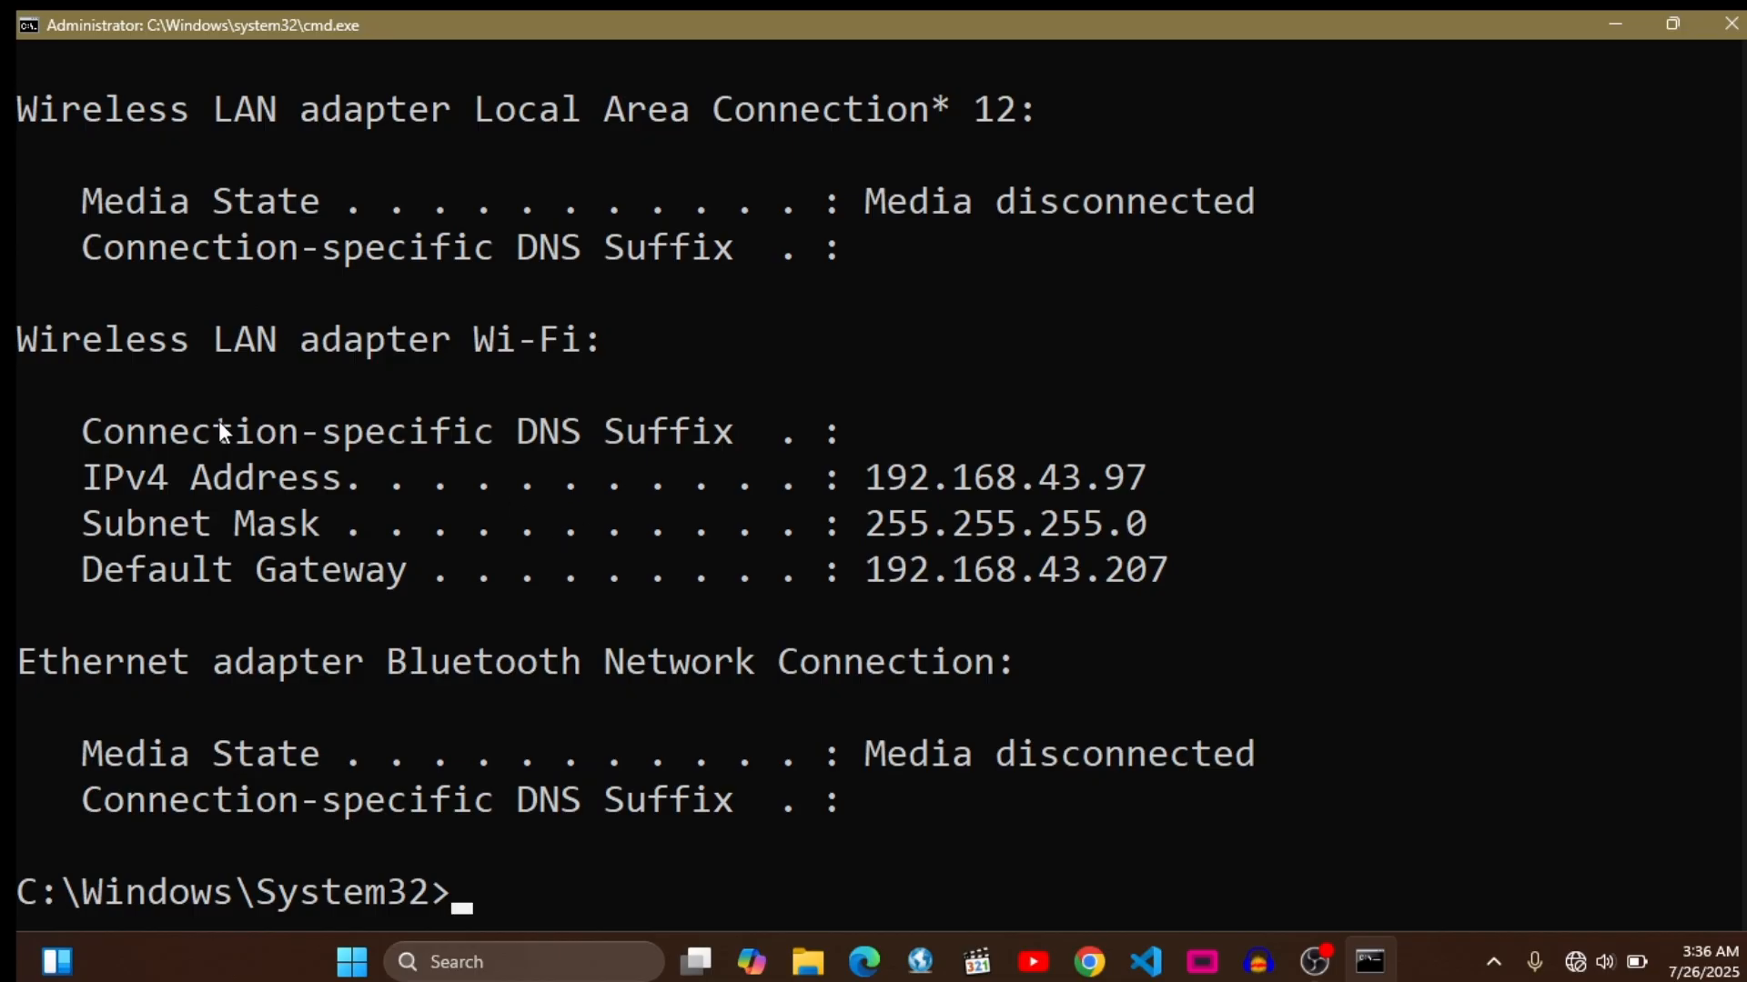
- Examine the Wi-Fi adapter's IPv4 address, subnet mask and default gateway in the ipconfig output
{"action": "left_click_drag", "start_coordinate": [60, 339], "coordinate": [1360, 525]}
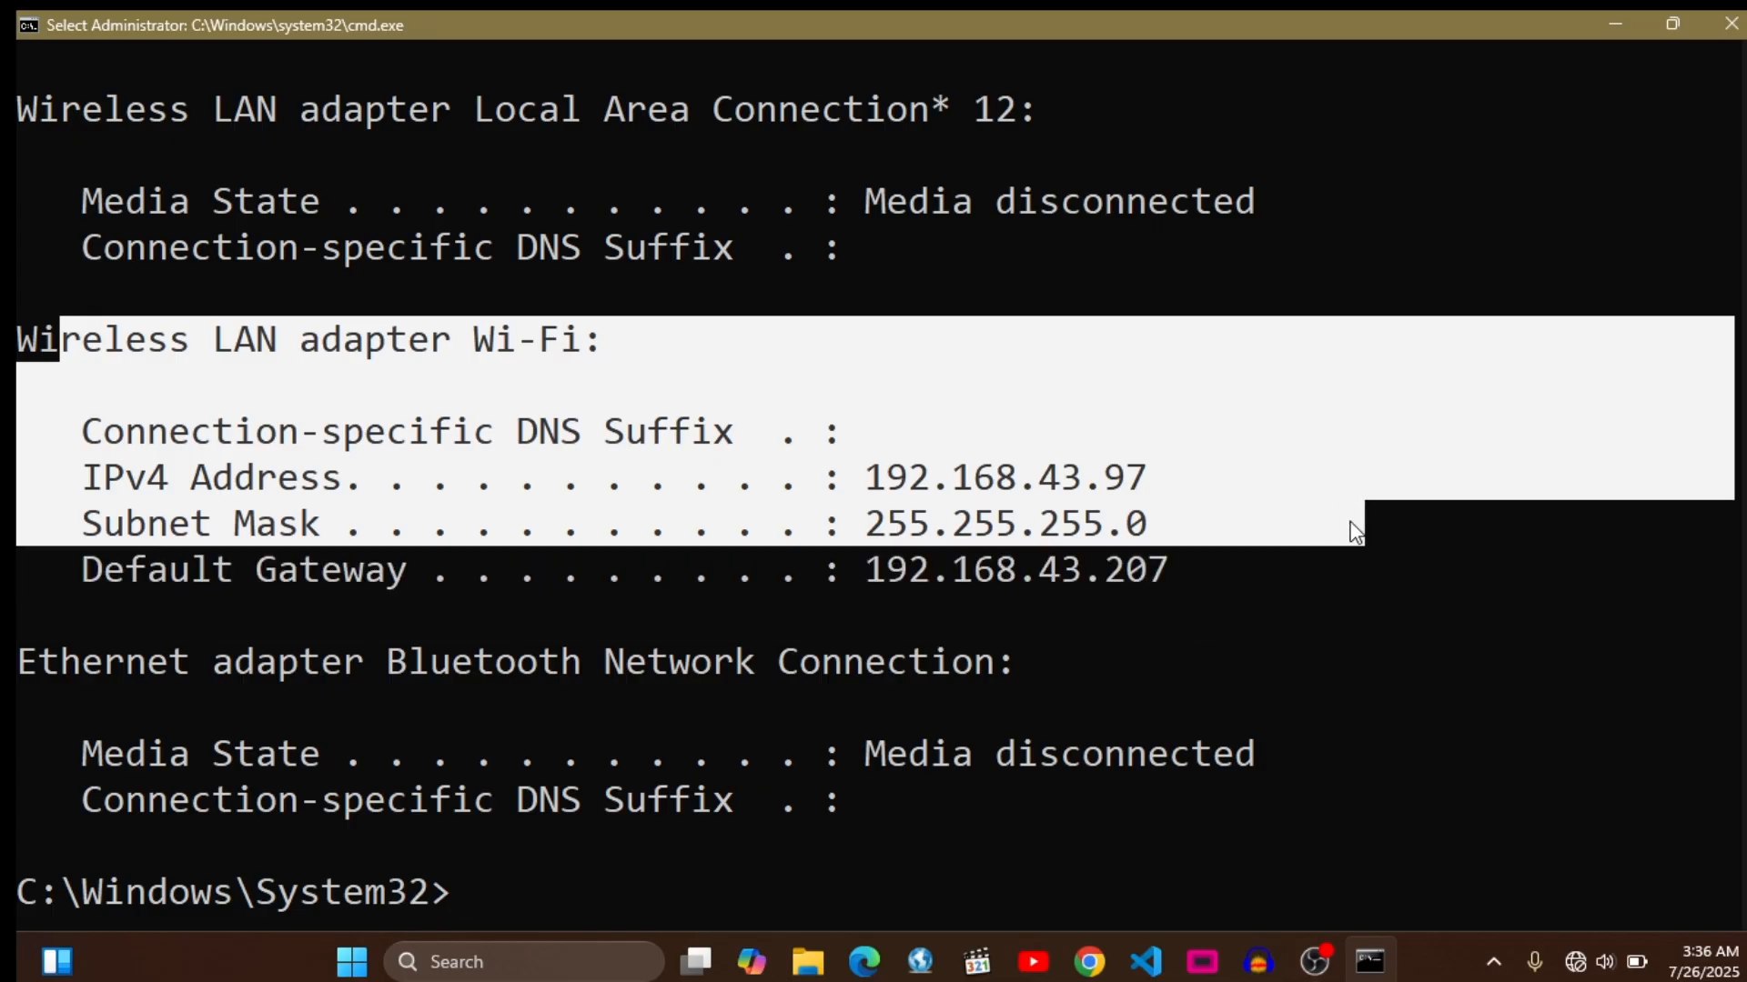
{"action": "left_click", "coordinate": [1229, 467]}
{"action": "left_click_drag", "start_coordinate": [1157, 468], "coordinate": [867, 497]}
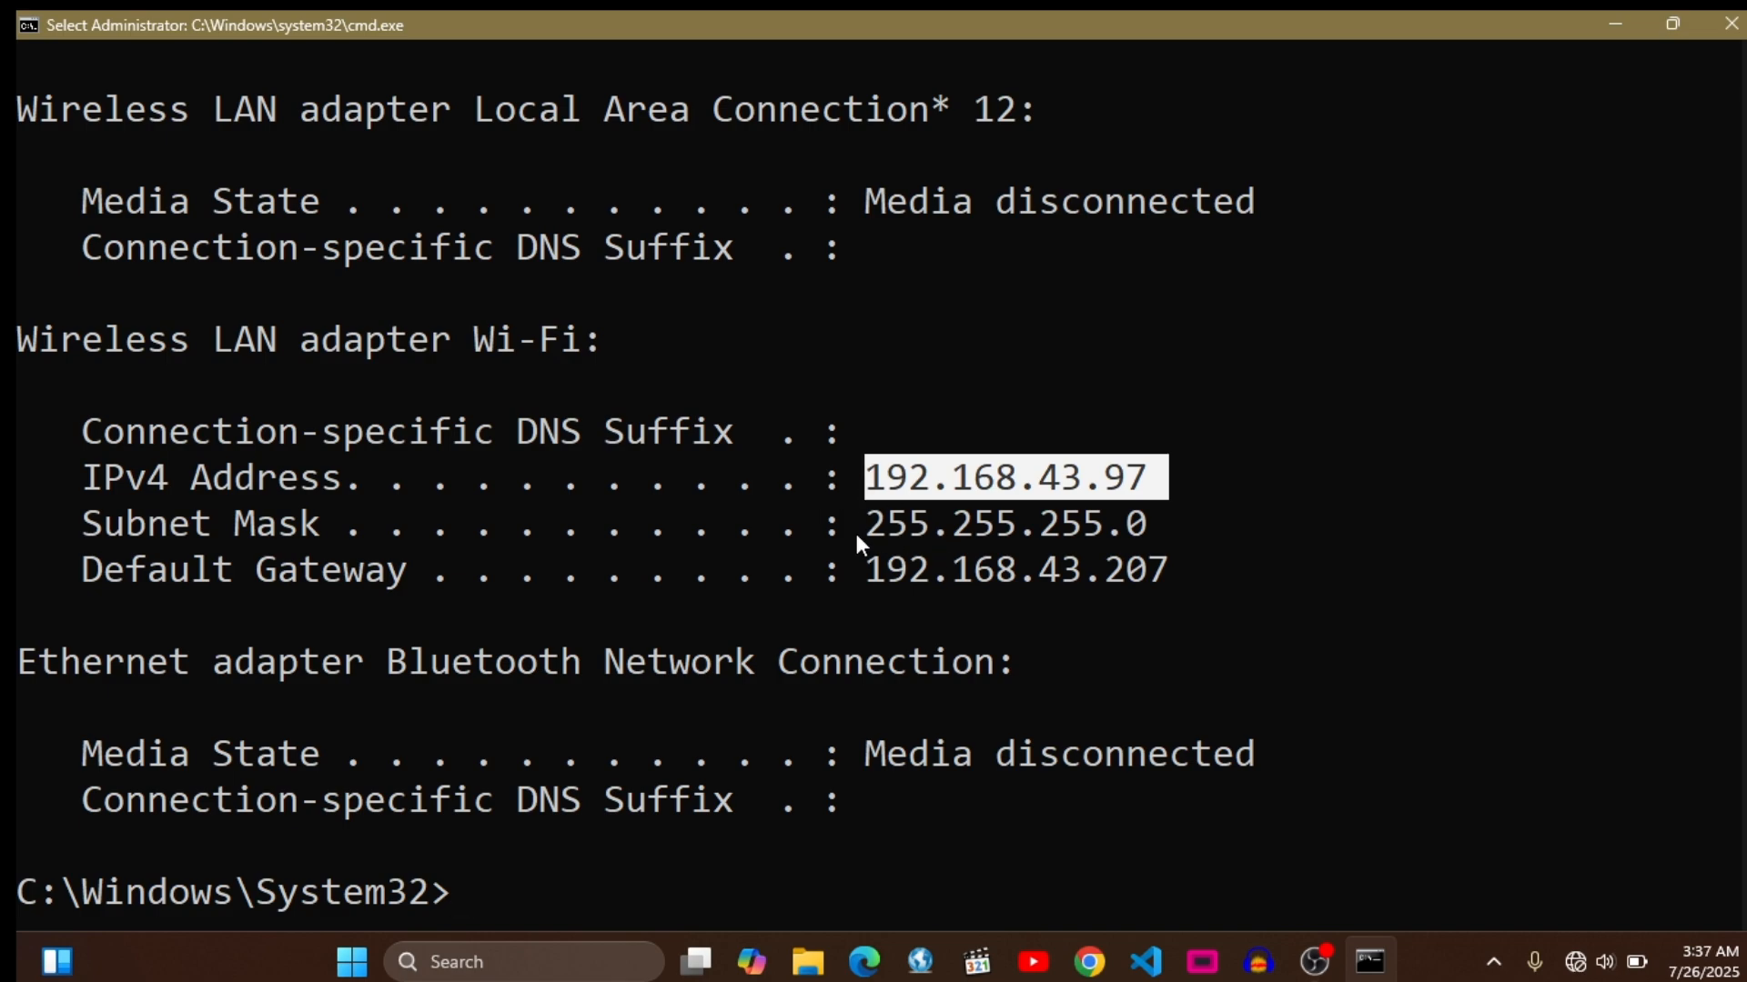
{"action": "left_click_drag", "start_coordinate": [860, 538], "coordinate": [1010, 520]}
{"action": "left_click", "coordinate": [866, 570]}
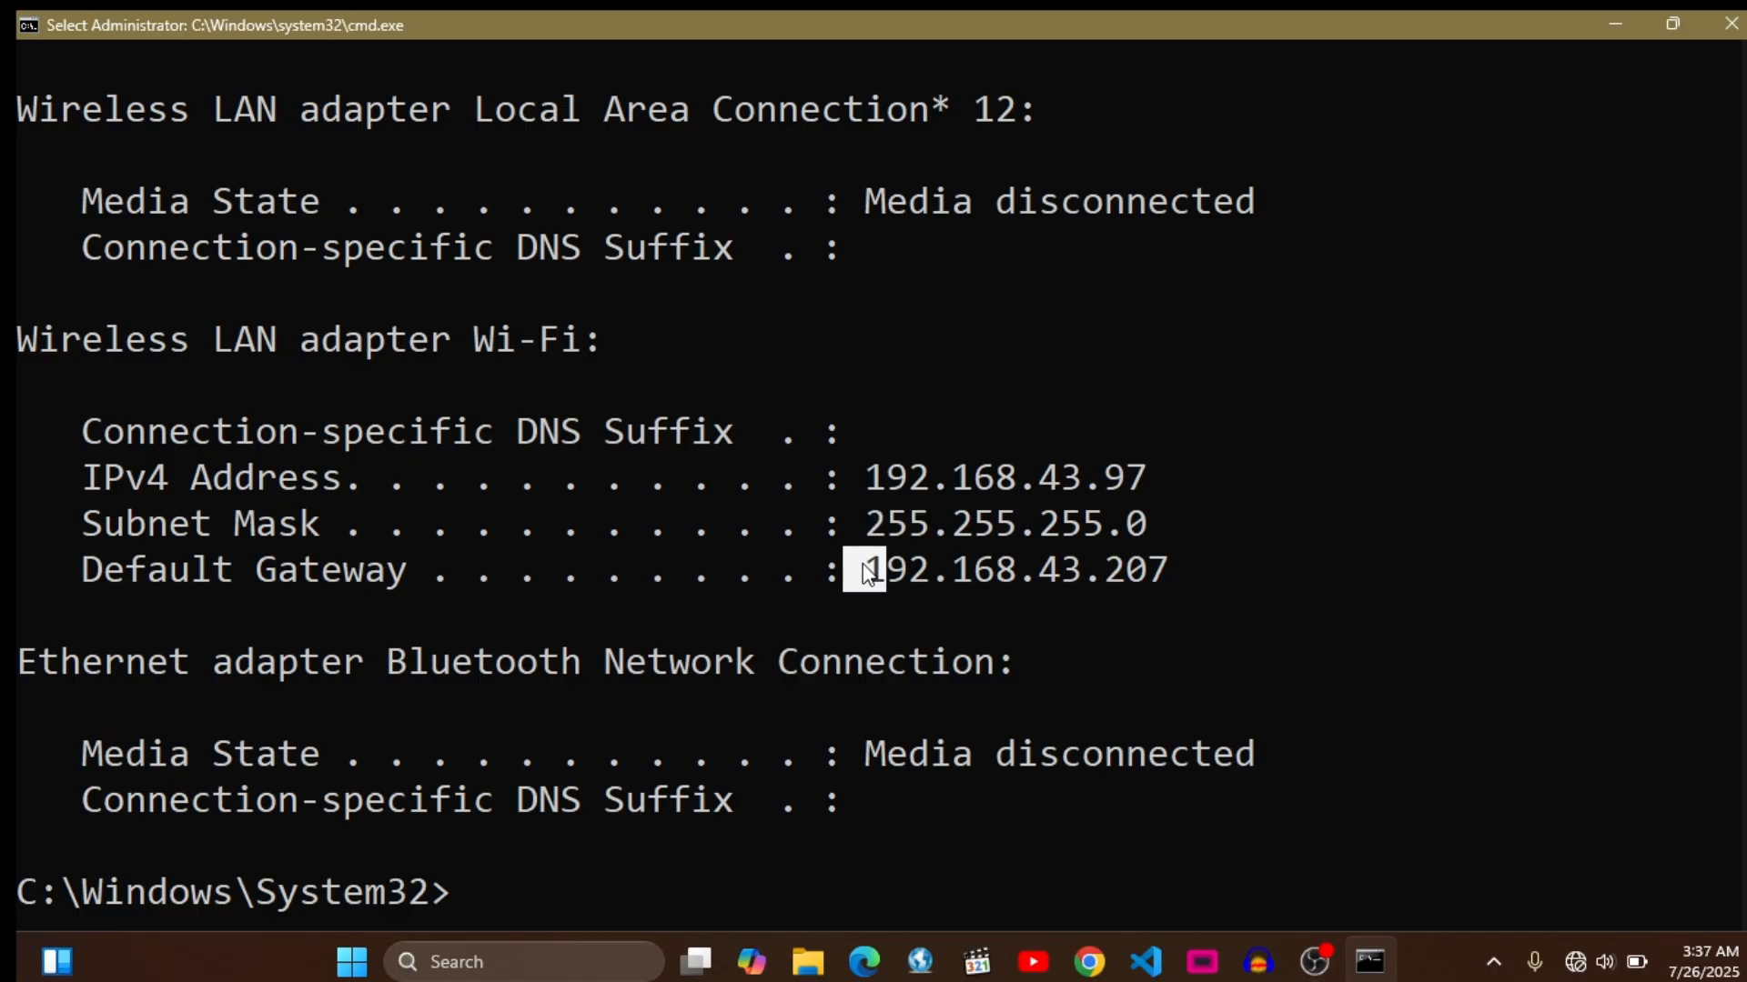
{"action": "left_click_drag", "start_coordinate": [867, 573], "coordinate": [1180, 570]}
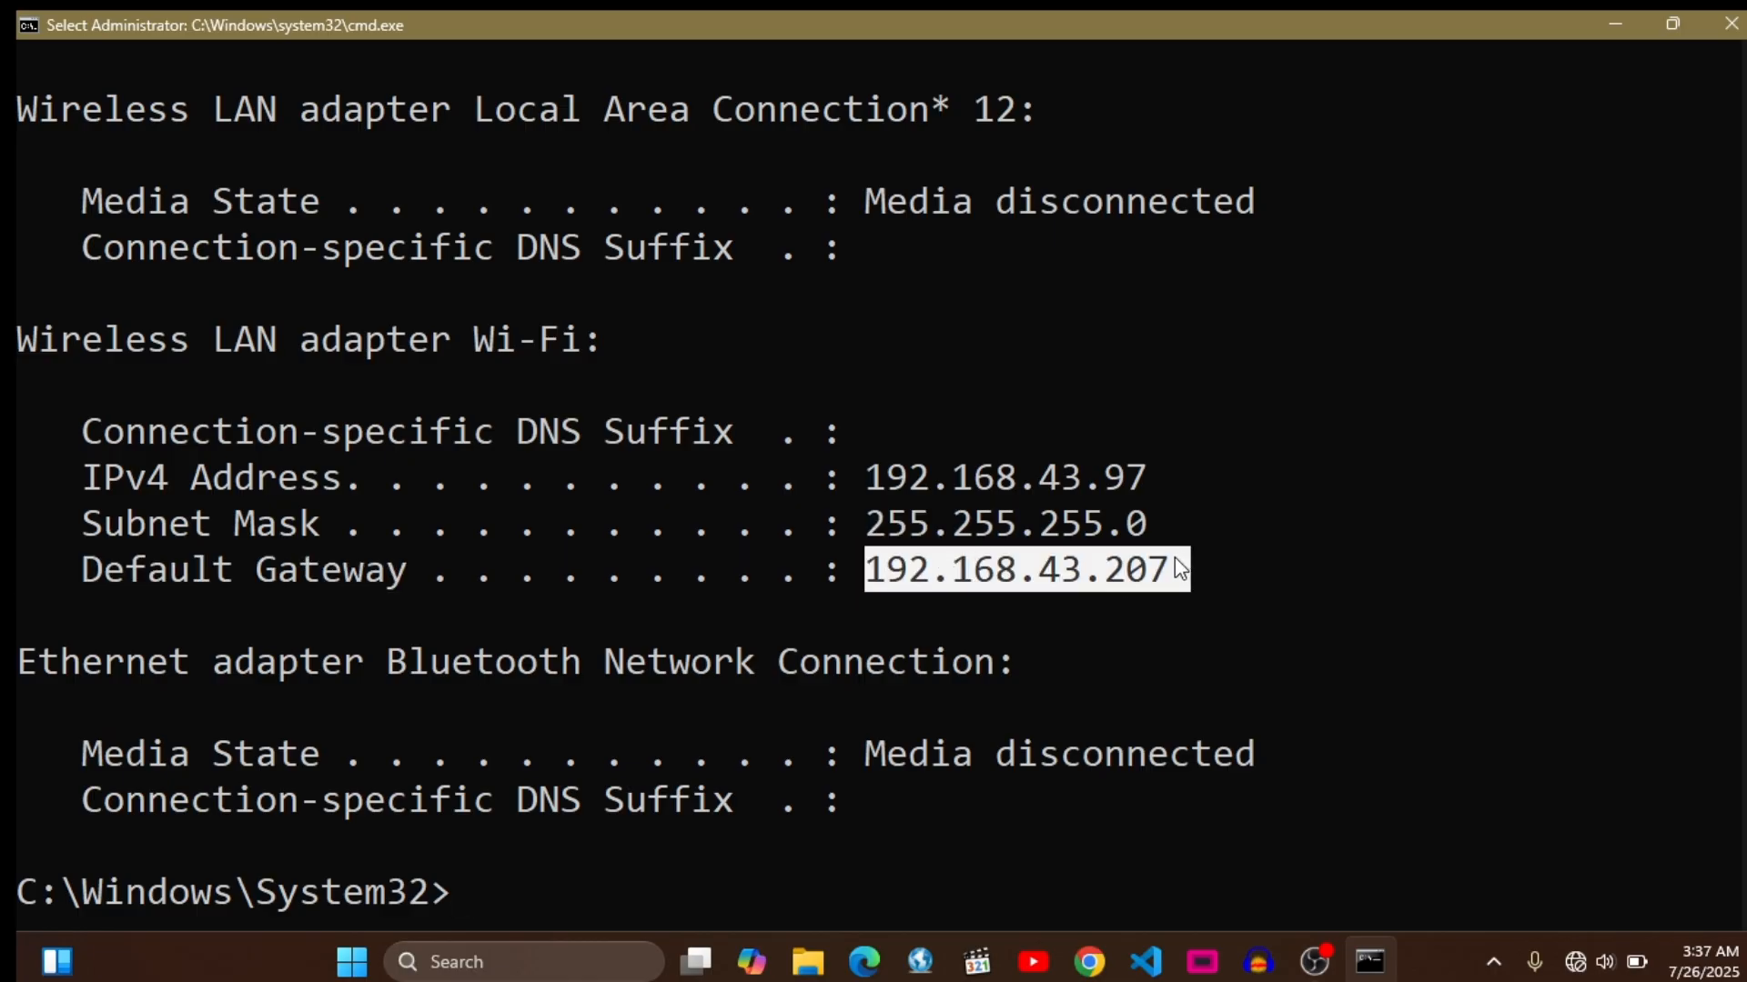
{"action": "left_click", "coordinate": [1158, 570]}
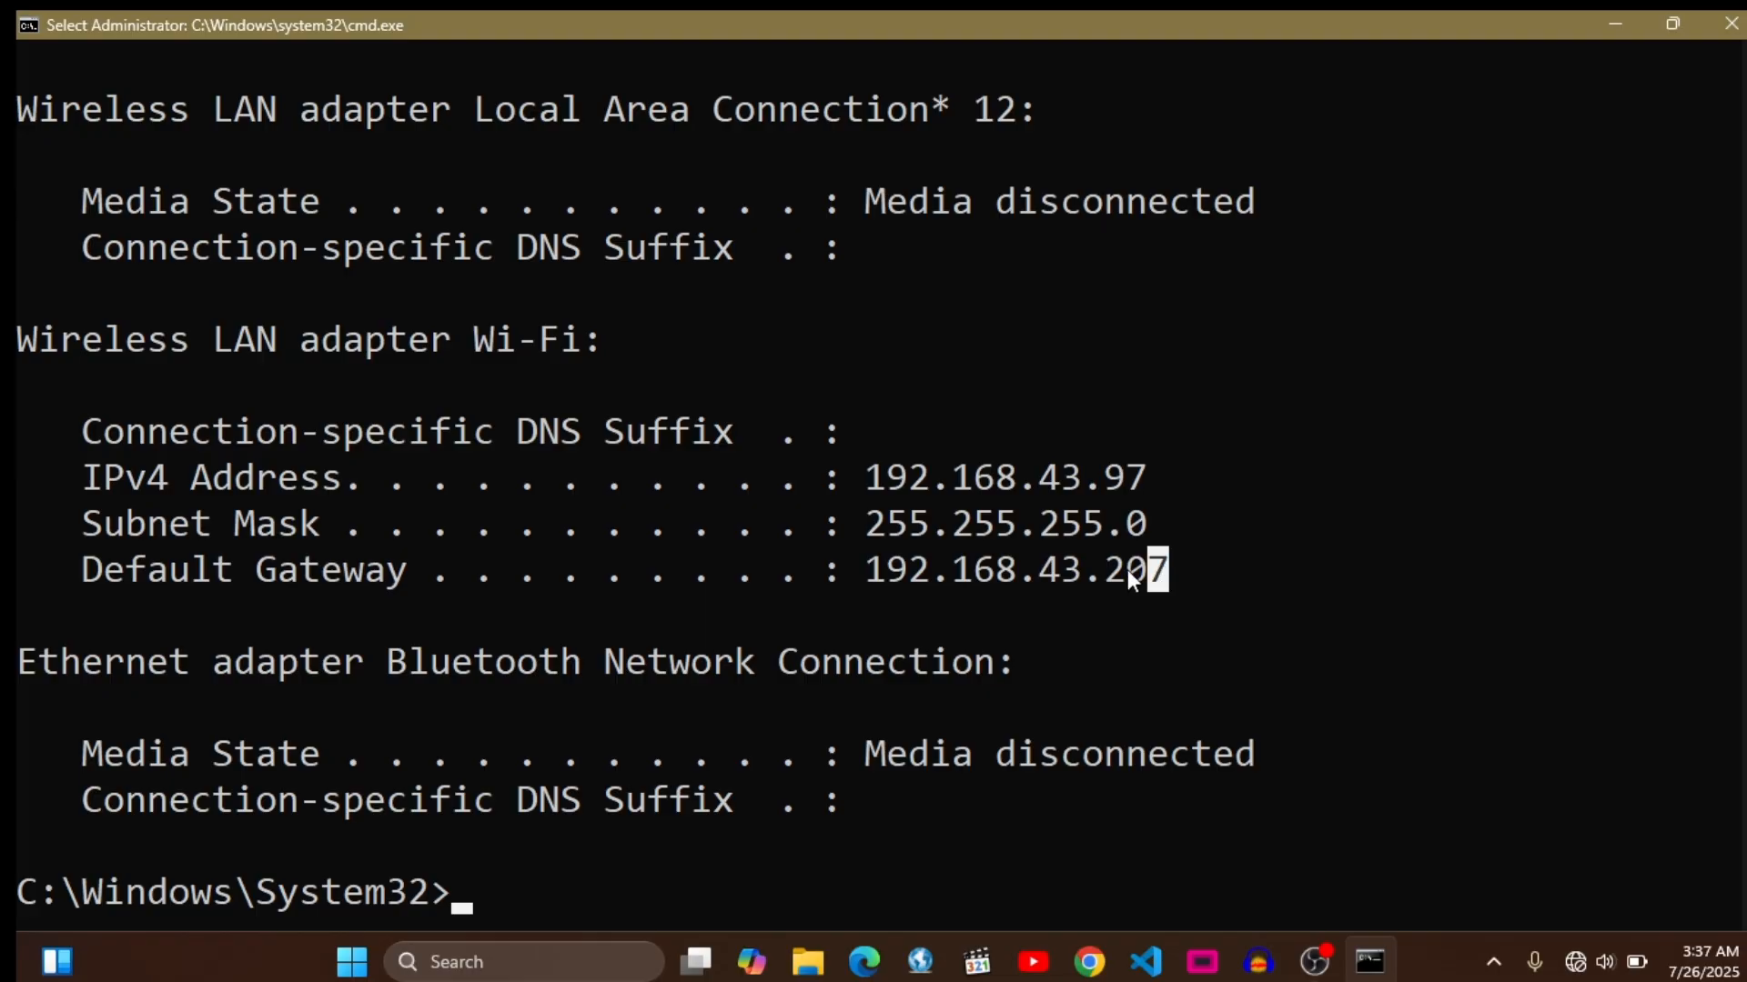
- Ping the Wi-Fi adapter's default gateway at 192.168.43.207 to test the connection
{"action": "left_click", "coordinate": [545, 896]}
{"action": "type", "text": "pin"}
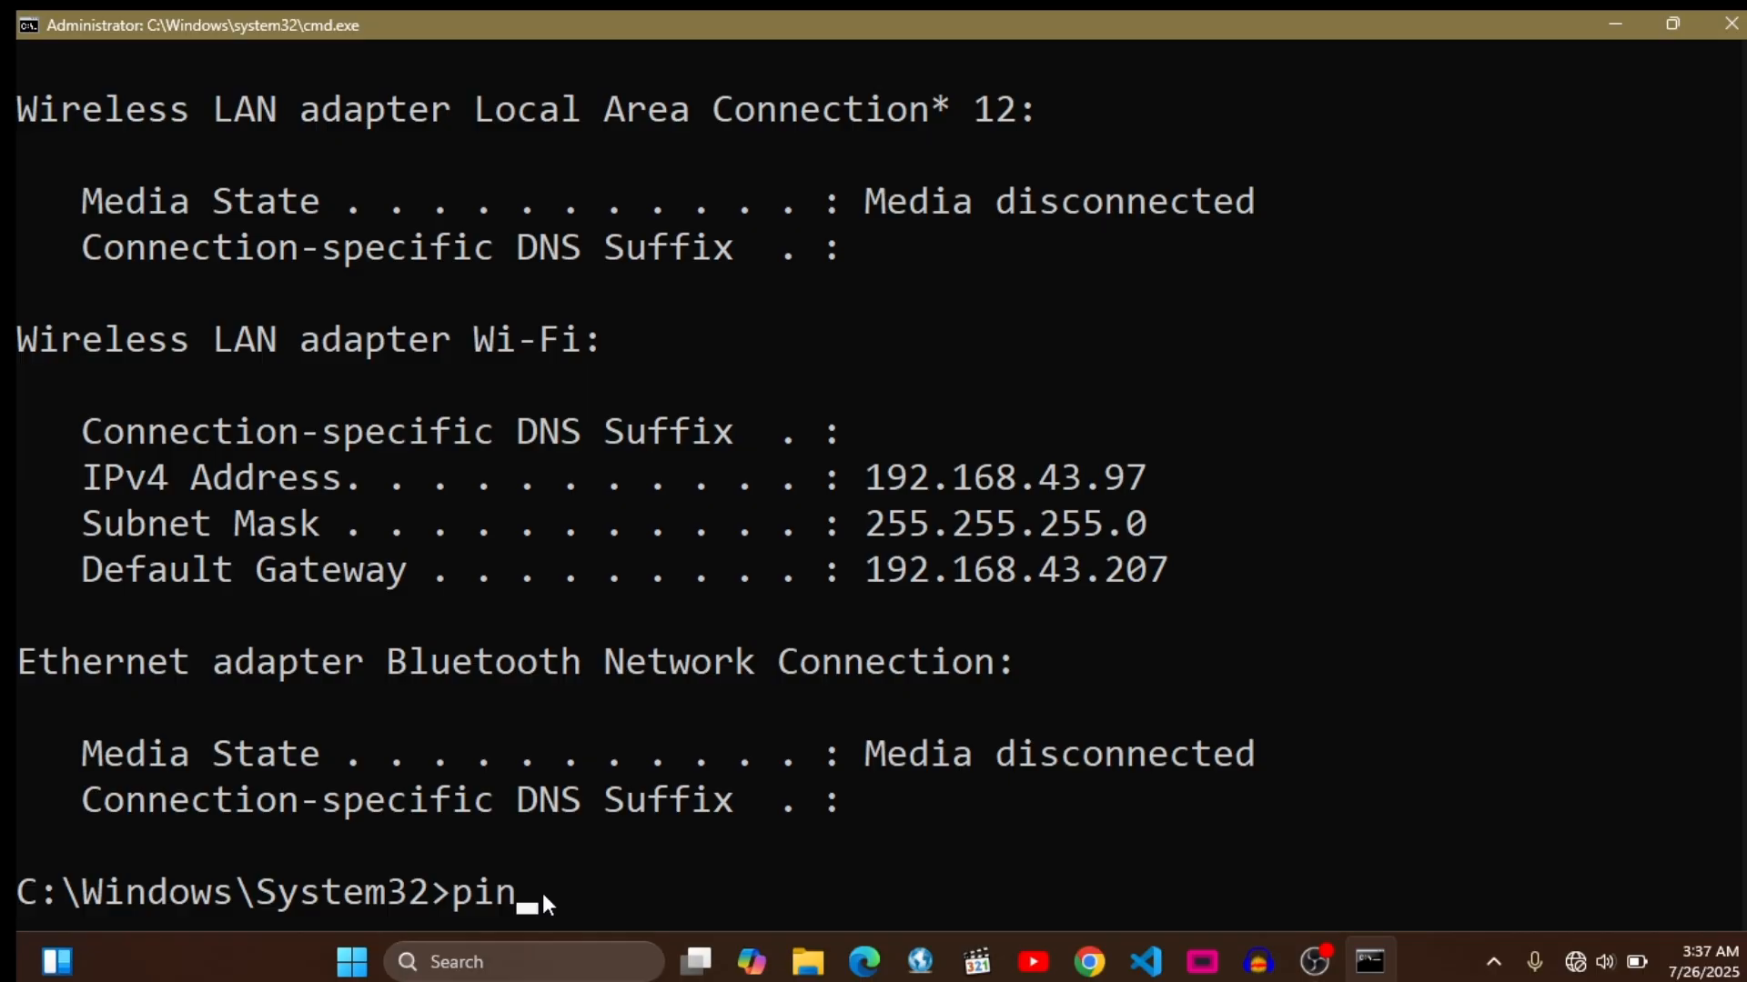
{"action": "type", "text": "g 192.168"}
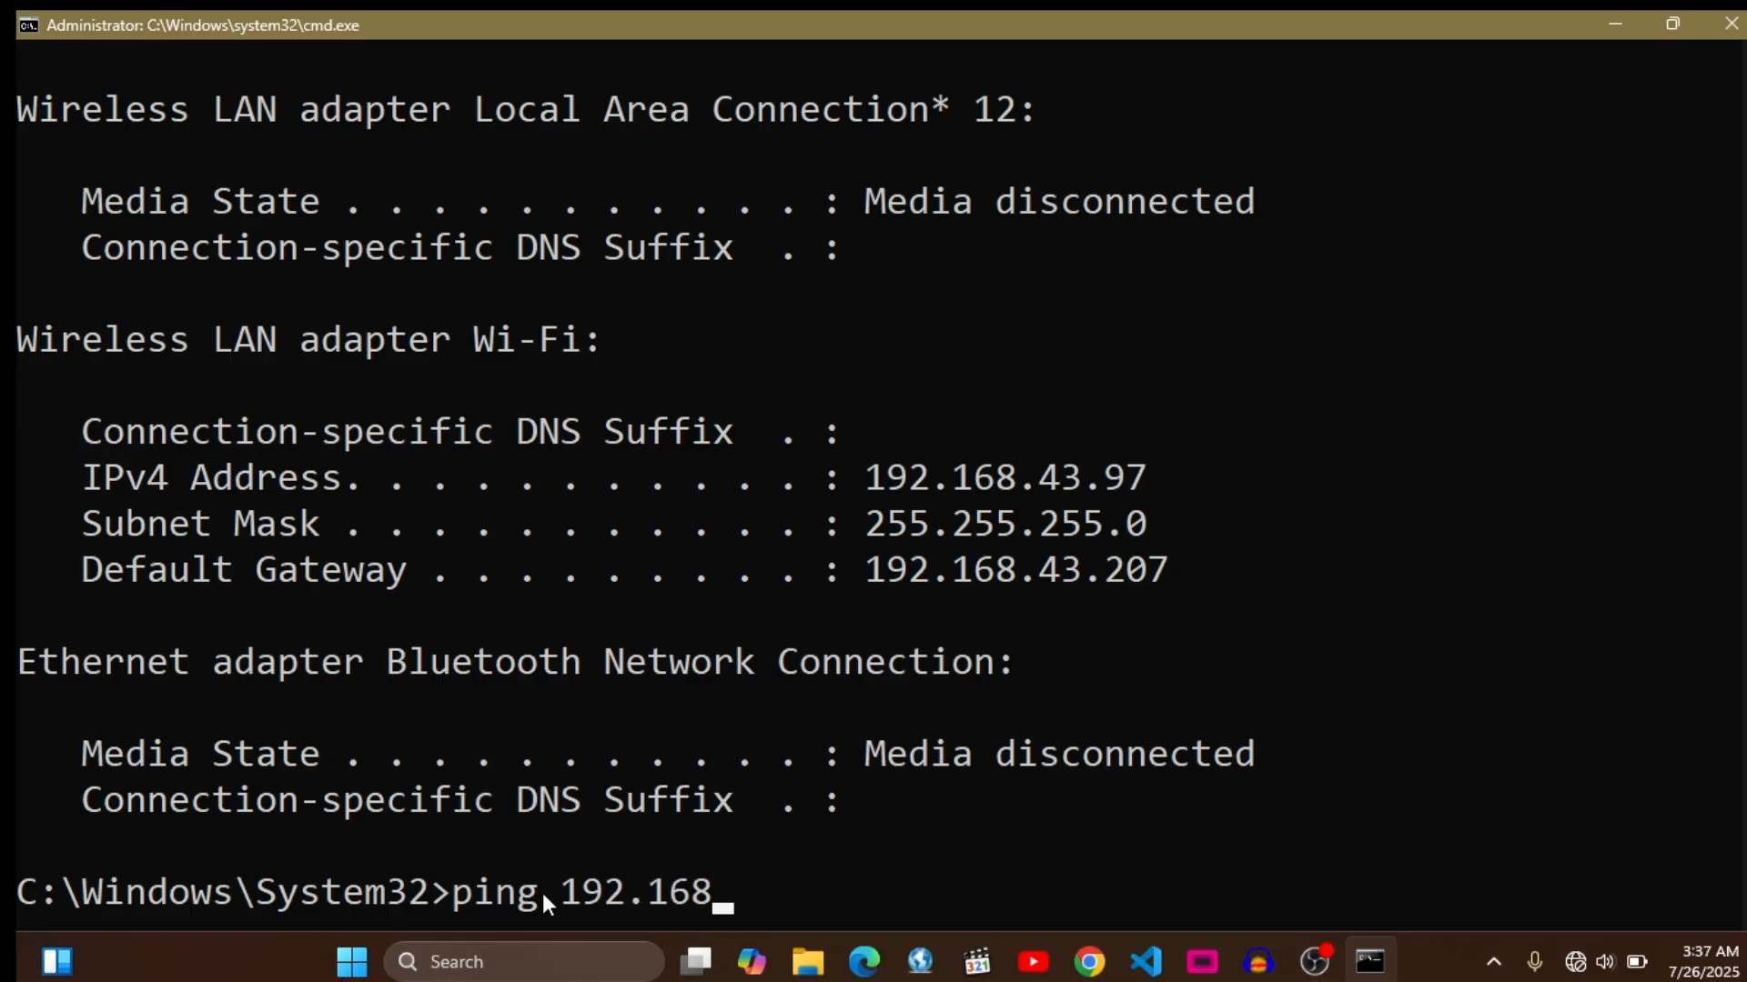
{"action": "type", "text": ".43.20"}
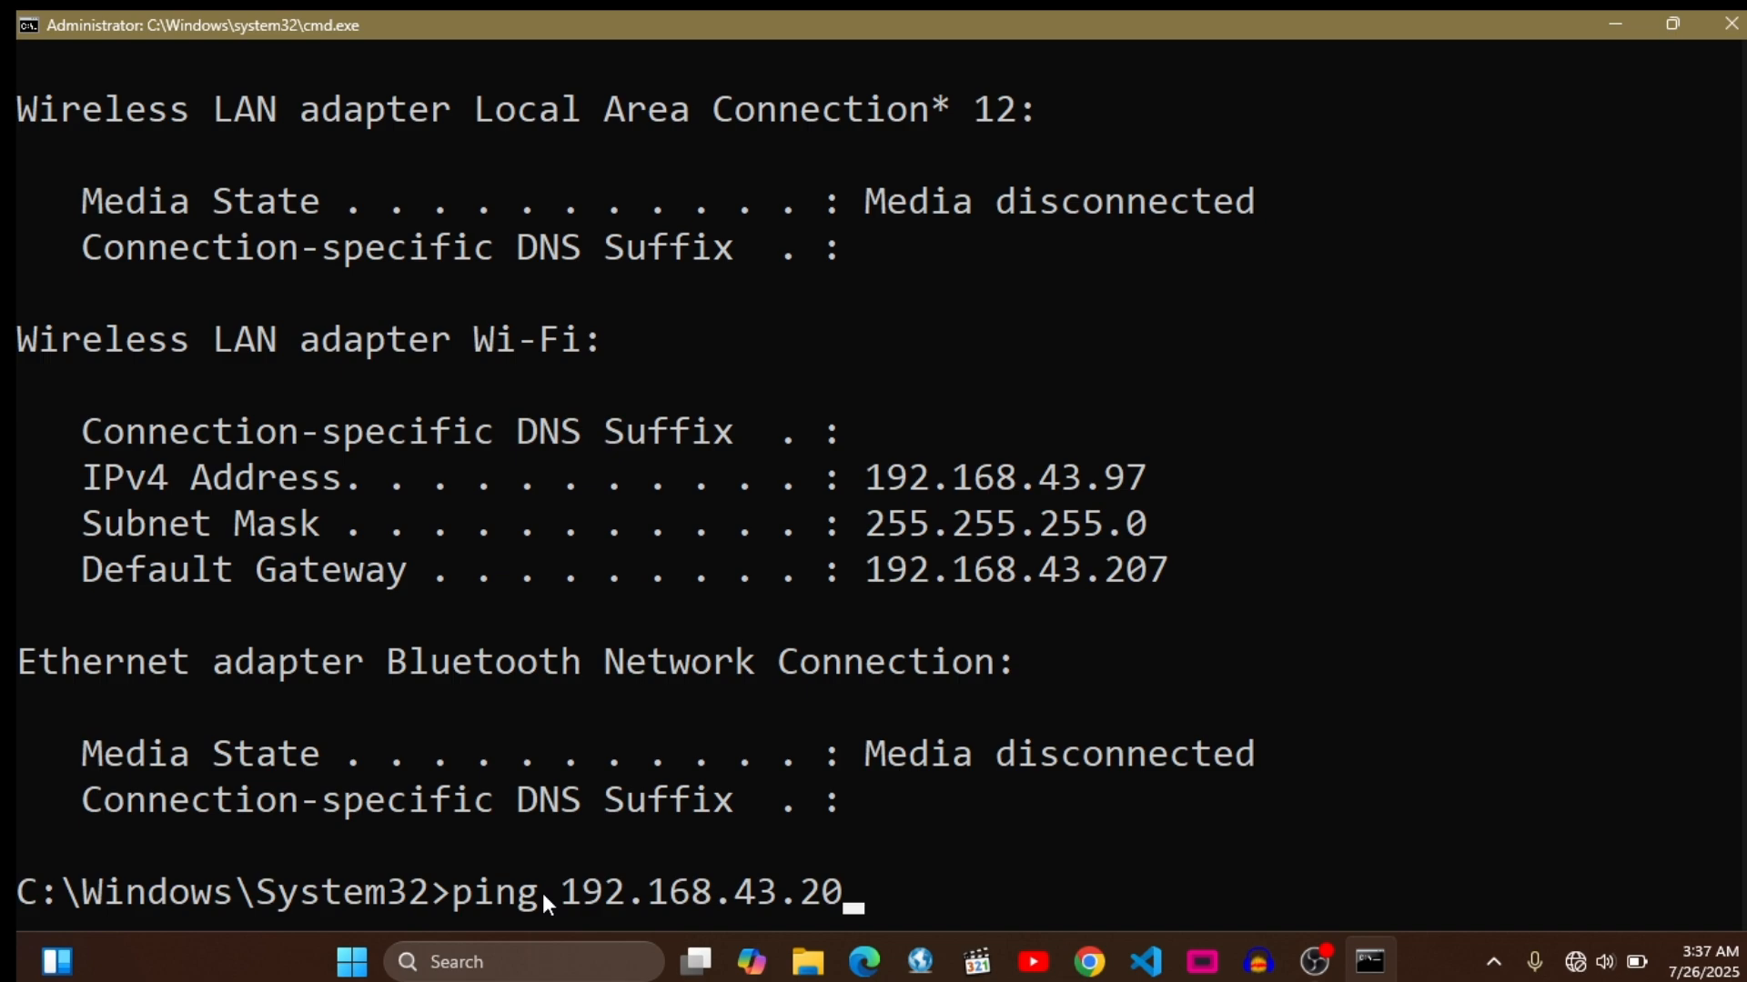
{"action": "type", "text": "7"}
{"action": "key", "text": "Return"}
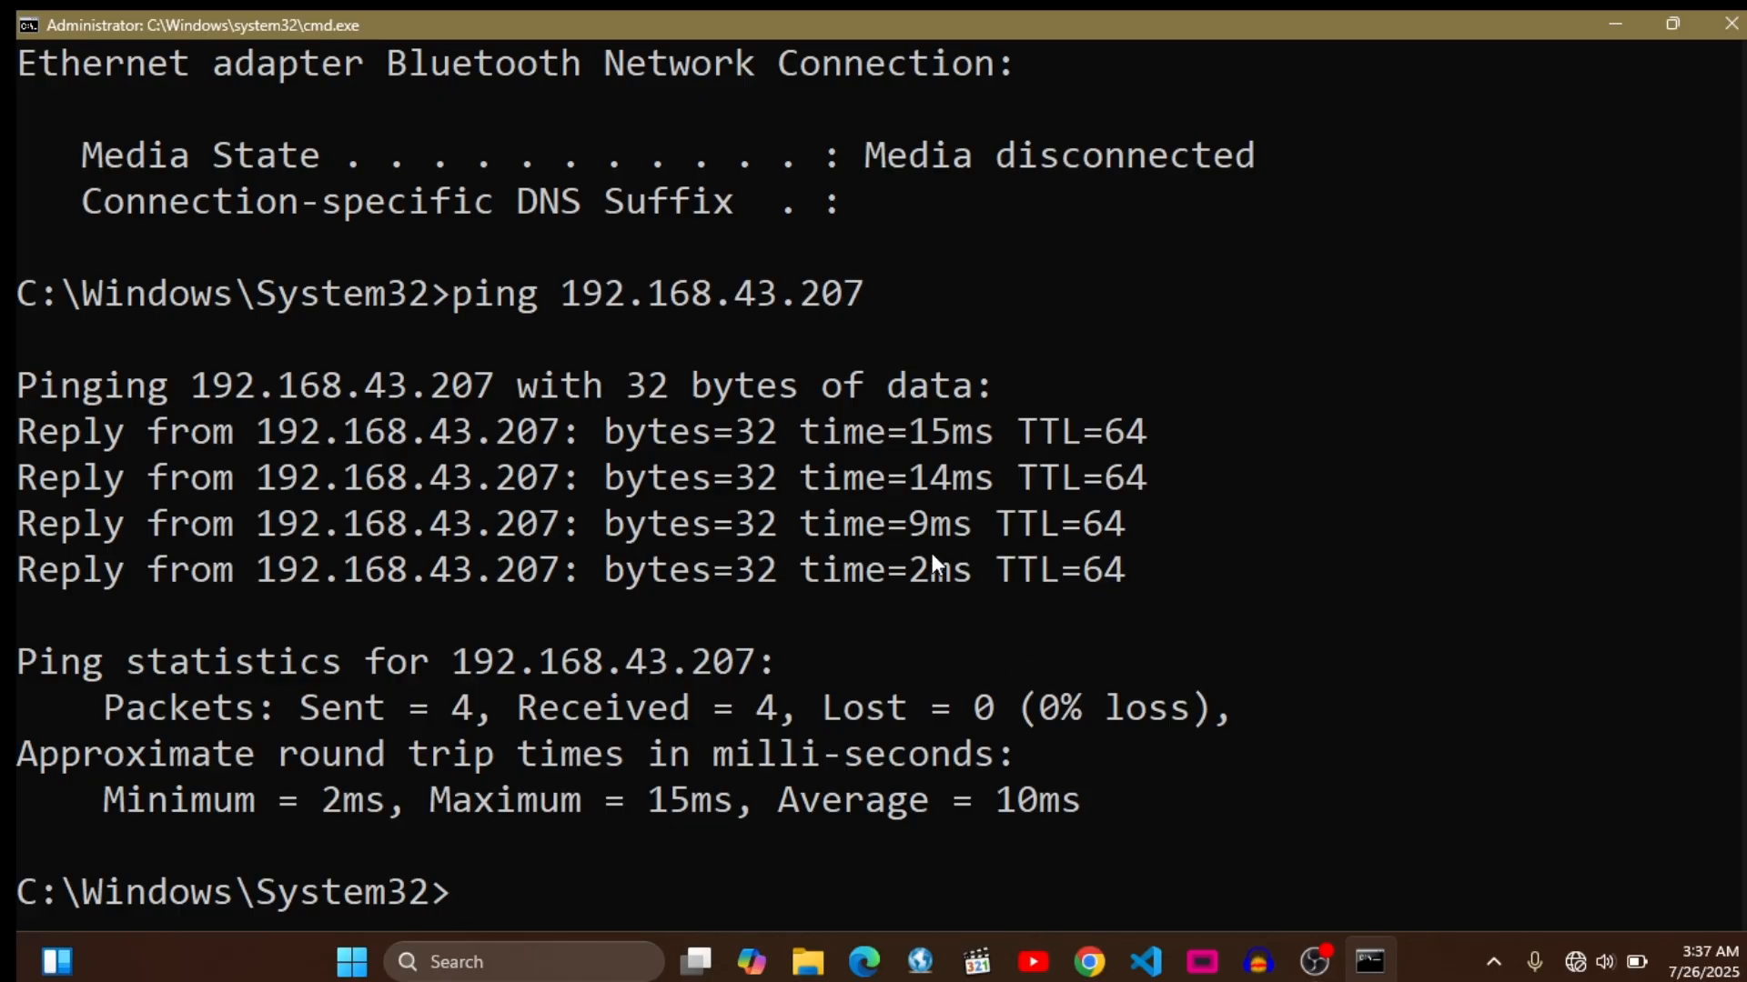
- Minimize the command window, switch to FreeShow and look through the open presentation's slides
{"action": "scroll", "coordinate": [931, 553], "scroll_direction": "up", "scroll_amount": 1}
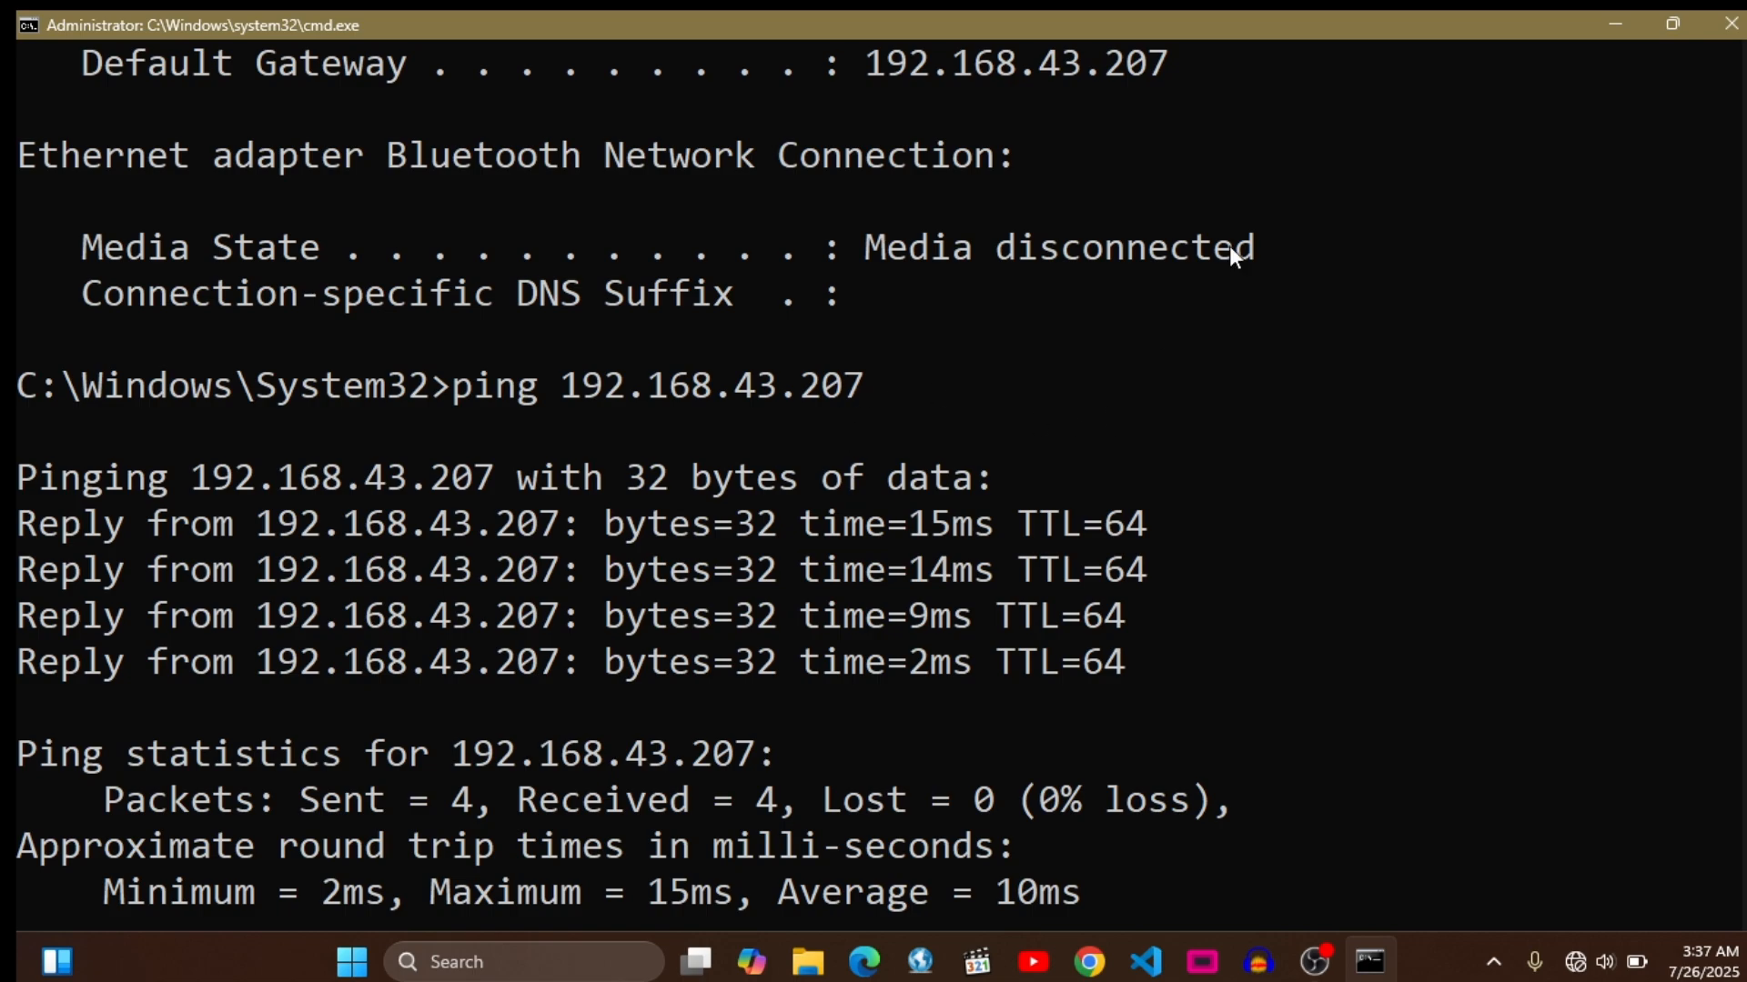
{"action": "left_click", "coordinate": [1607, 23]}
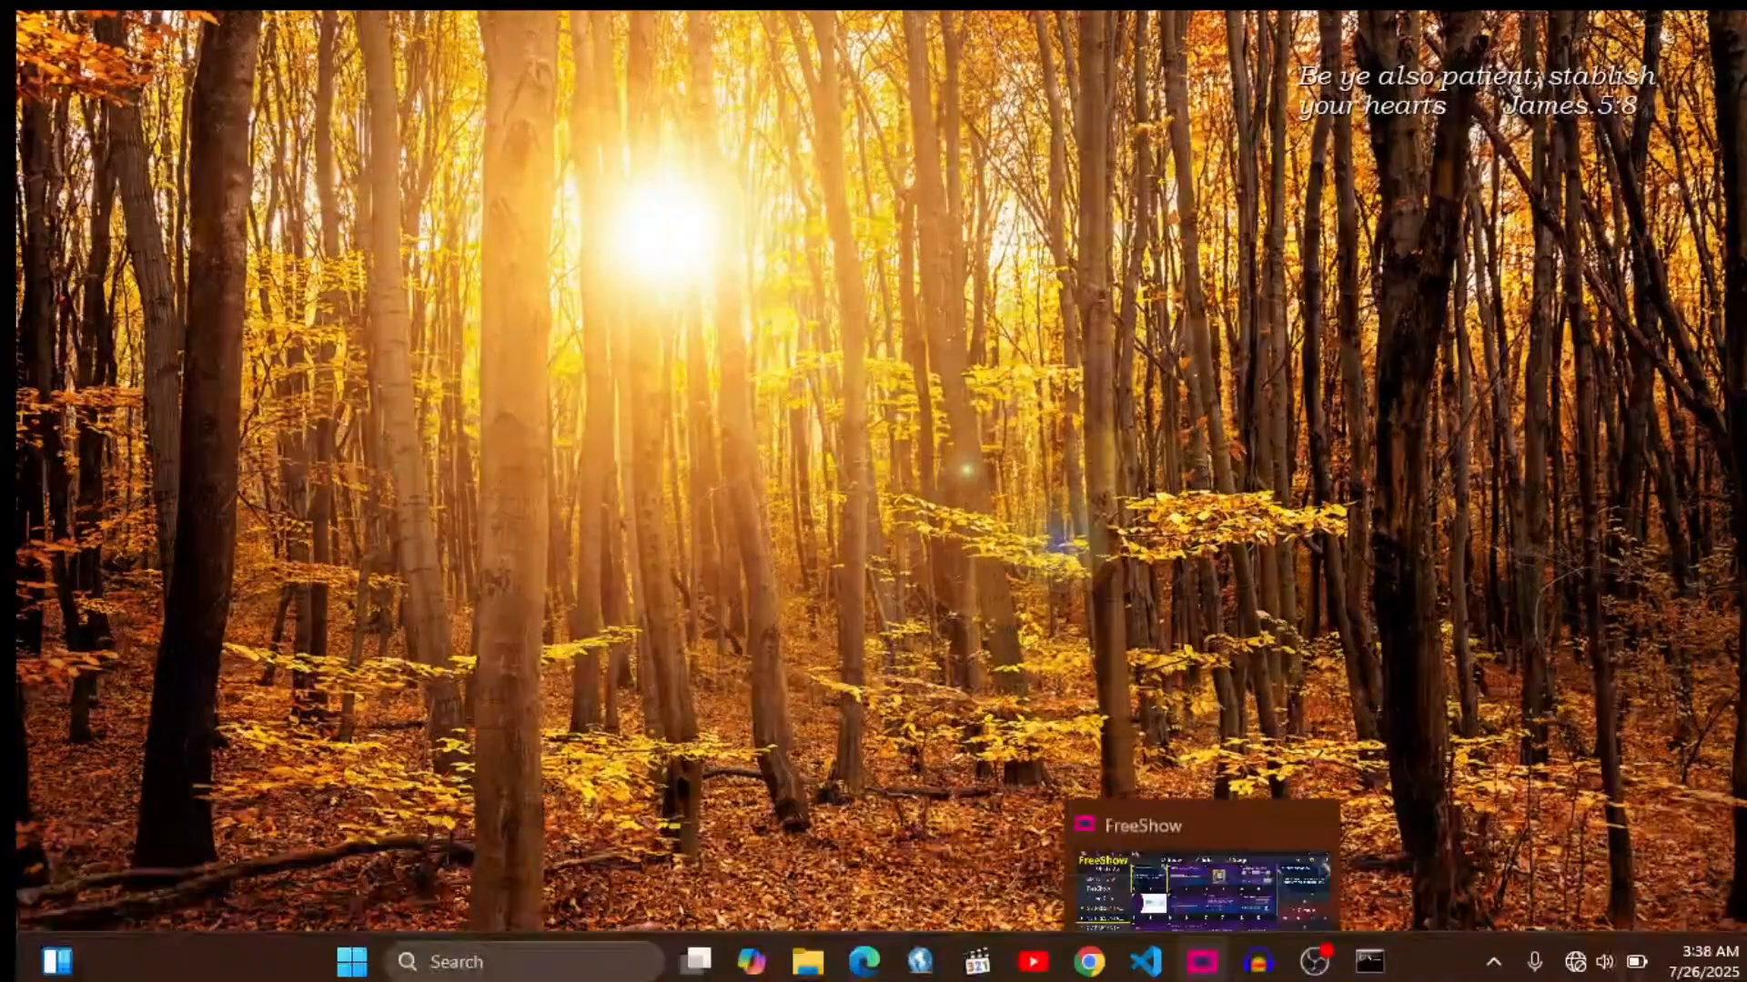
{"action": "left_click", "coordinate": [1202, 962]}
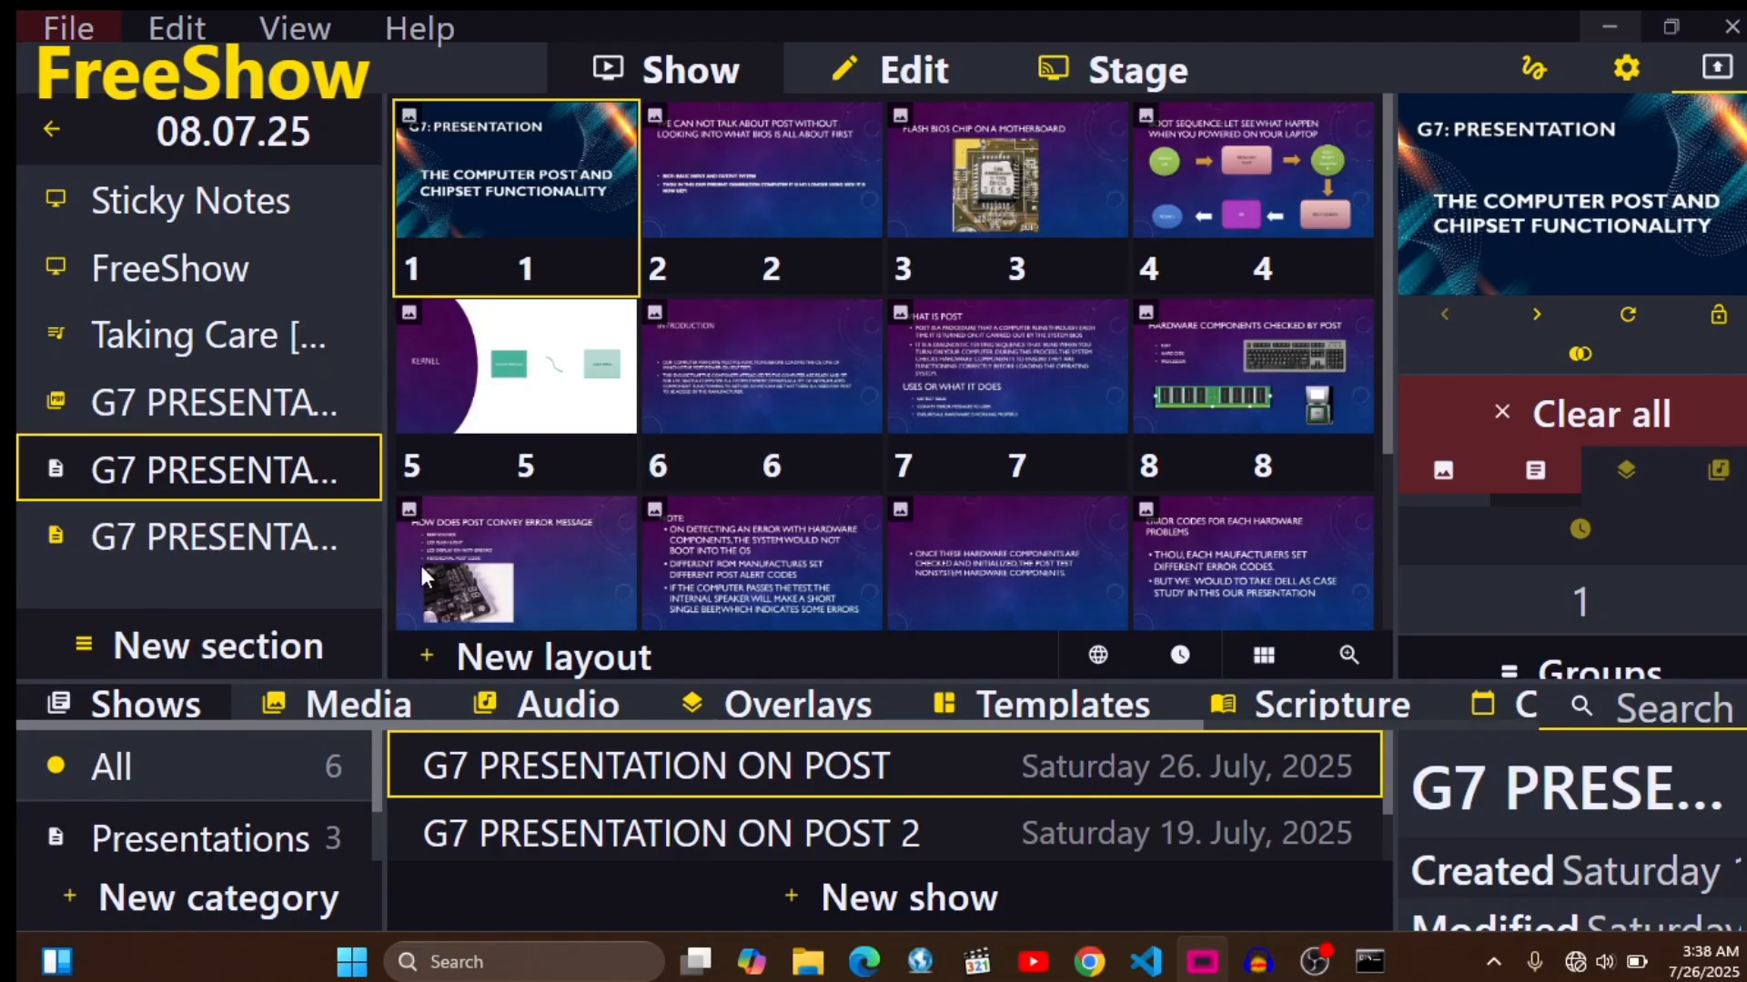
{"action": "scroll", "coordinate": [777, 393], "scroll_direction": "down", "scroll_amount": 3}
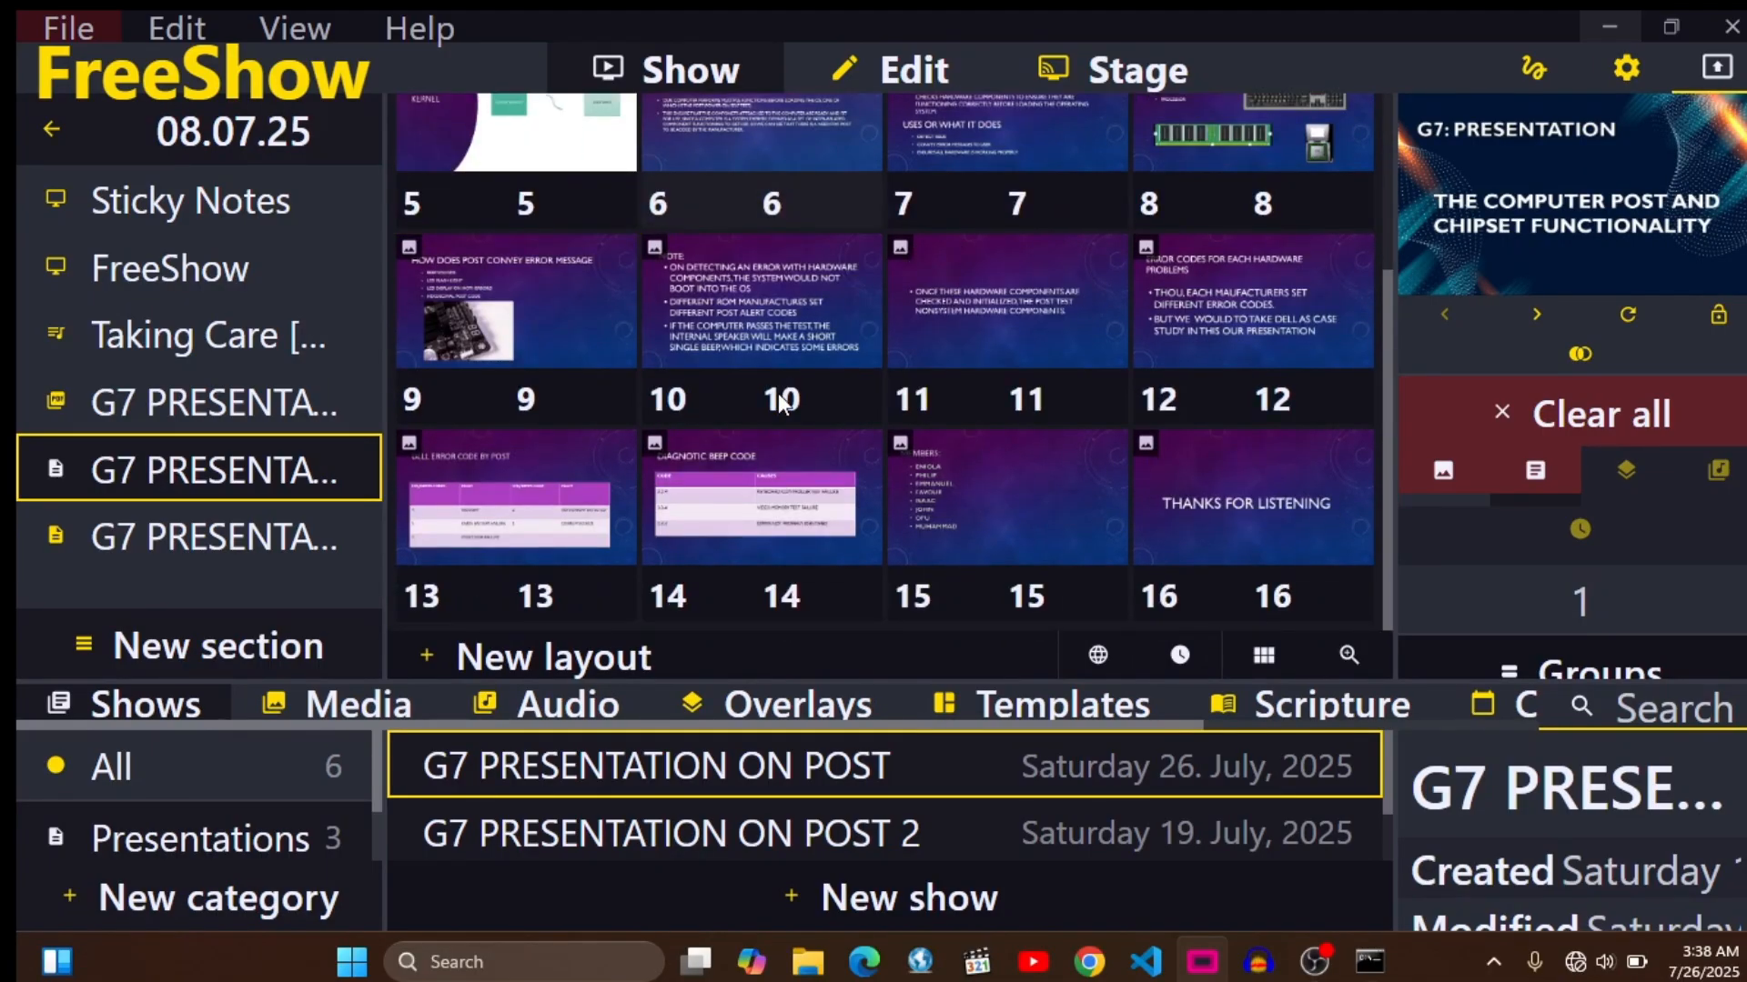
{"action": "scroll", "coordinate": [778, 393], "scroll_direction": "up", "scroll_amount": 3}
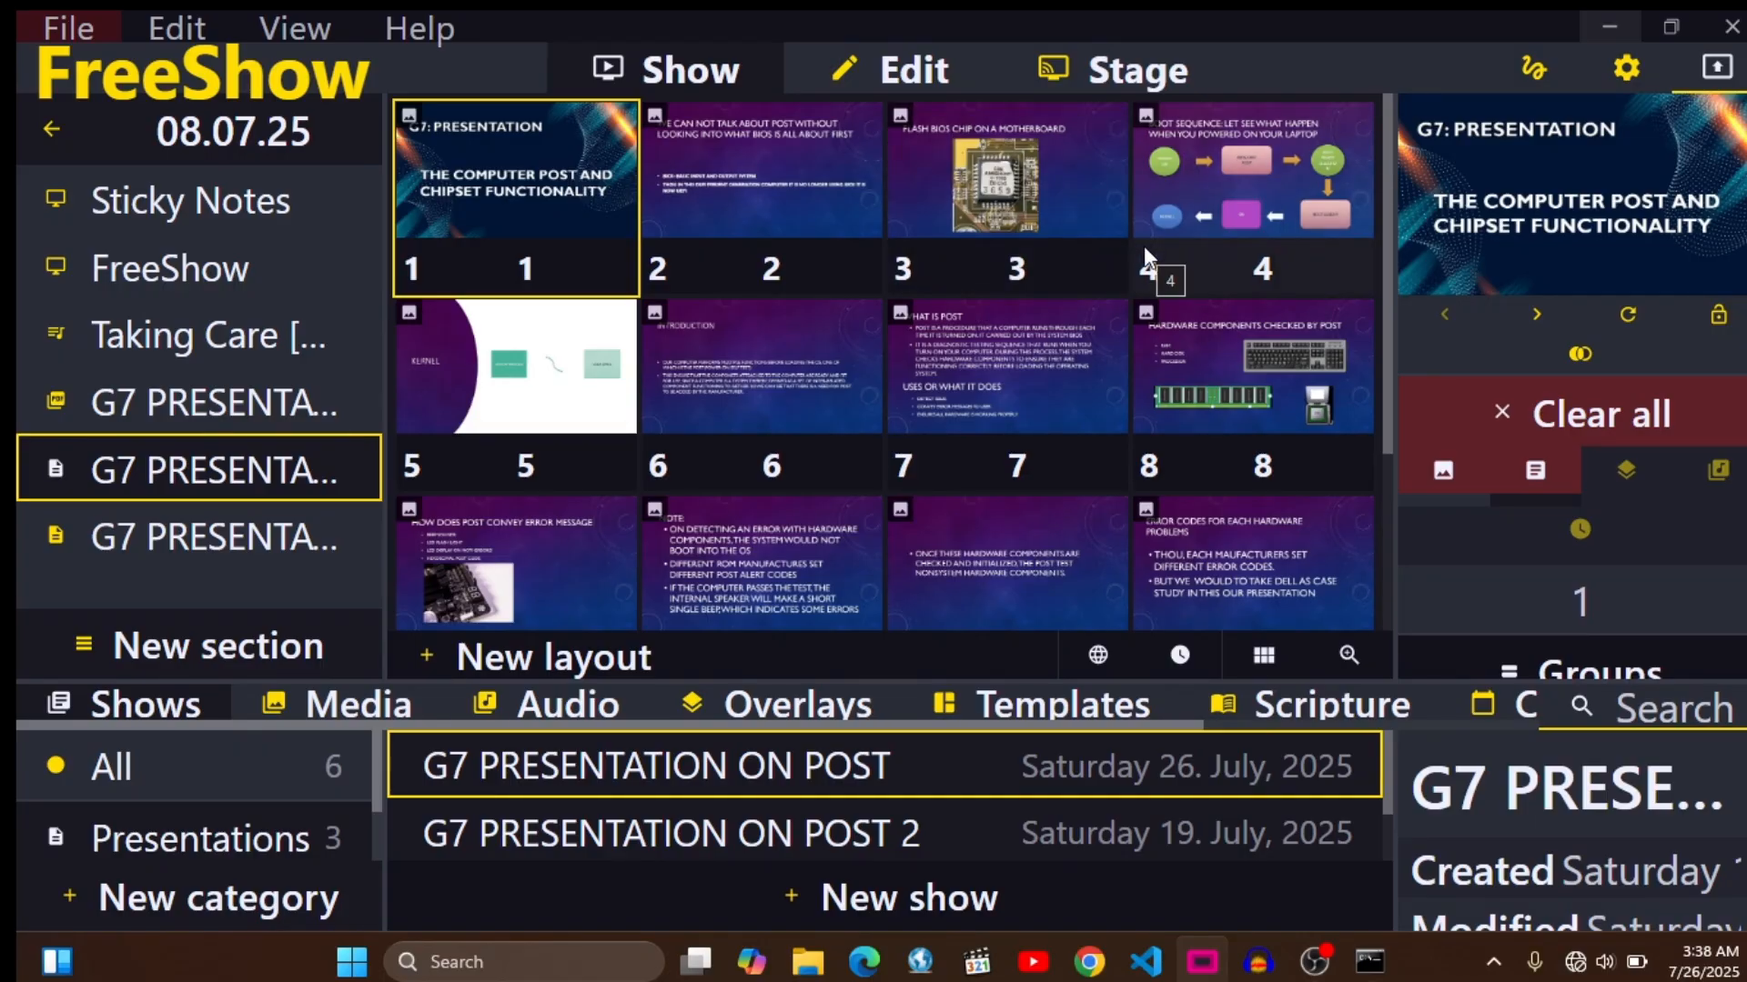
- In the Connection settings, switch RemoteShow off and on again to bring up its web address and QR code
{"action": "left_click", "coordinate": [1625, 70]}
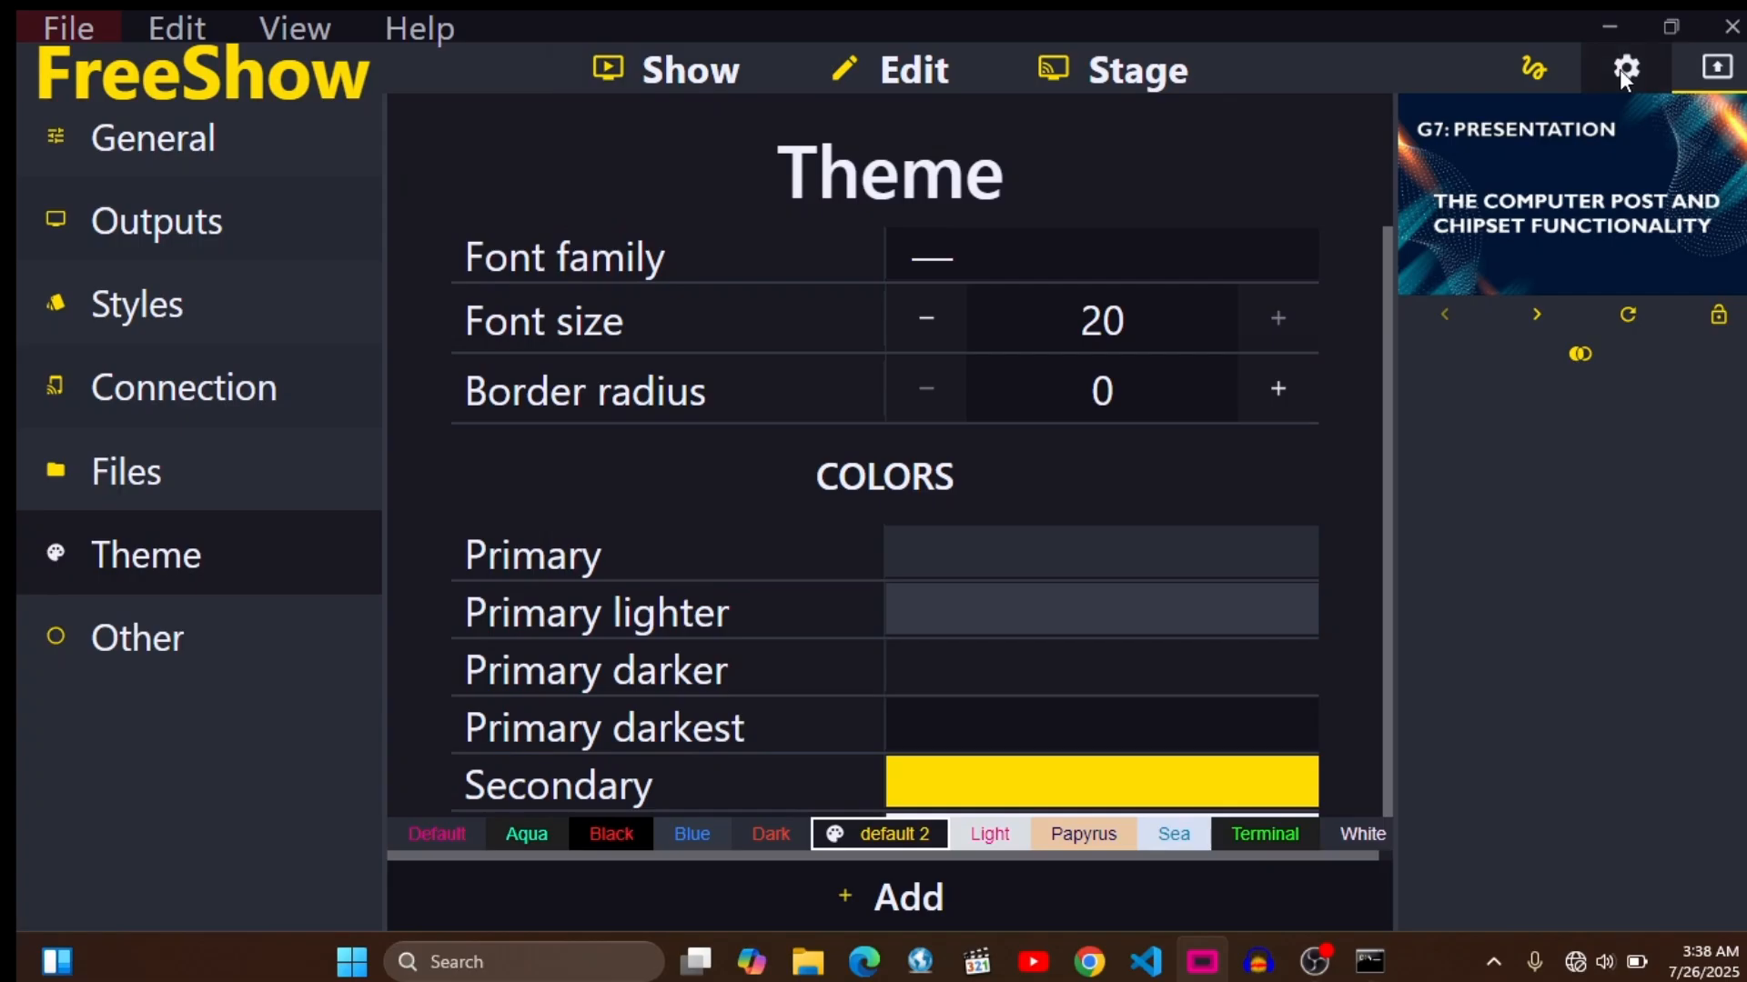
{"action": "left_click", "coordinate": [200, 386]}
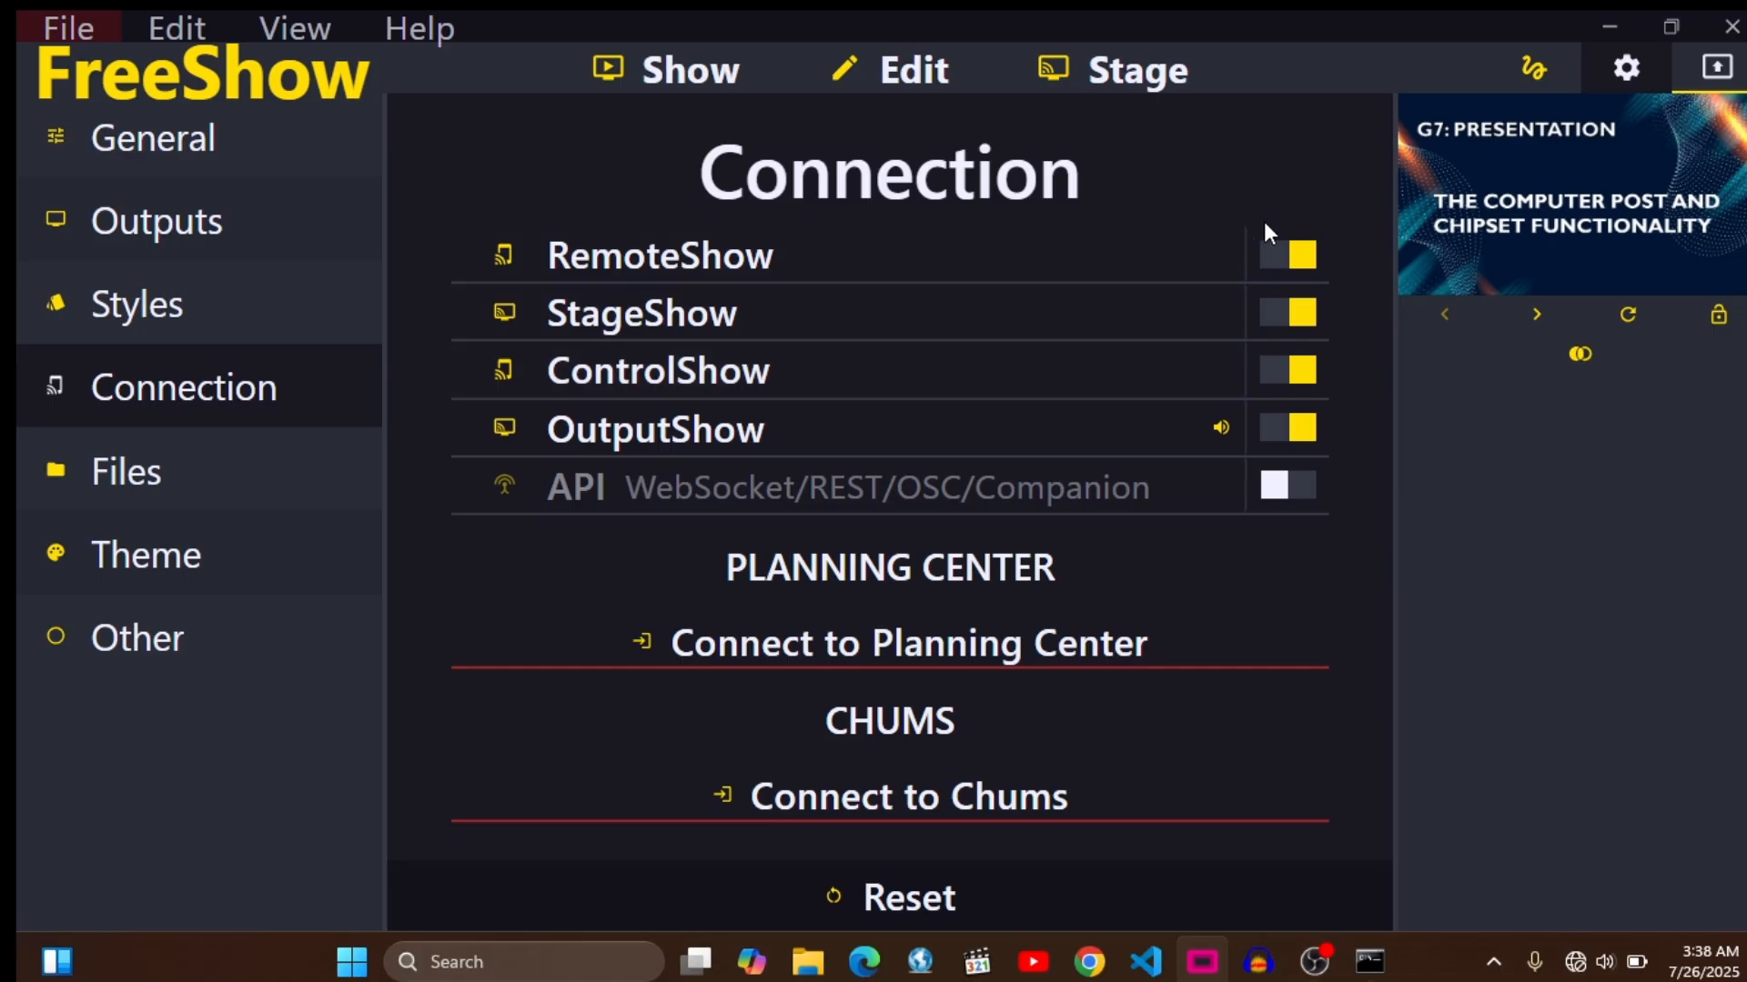
{"action": "left_click", "coordinate": [1280, 268]}
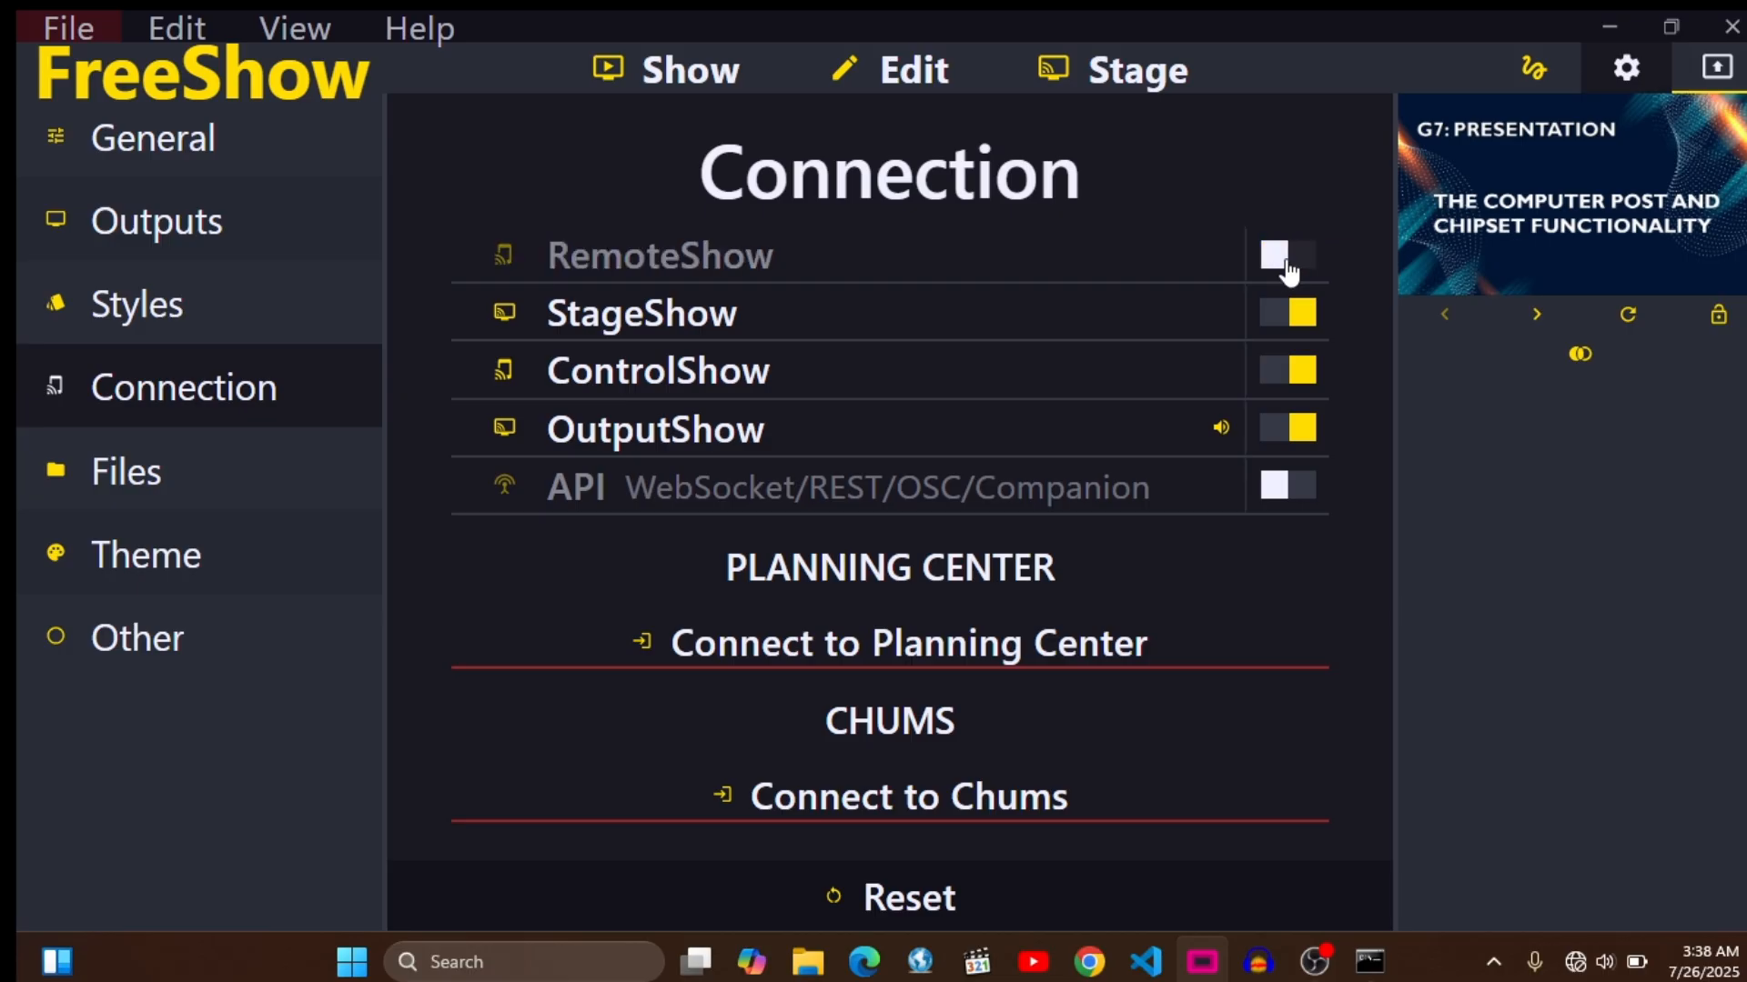
{"action": "left_click", "coordinate": [1292, 264]}
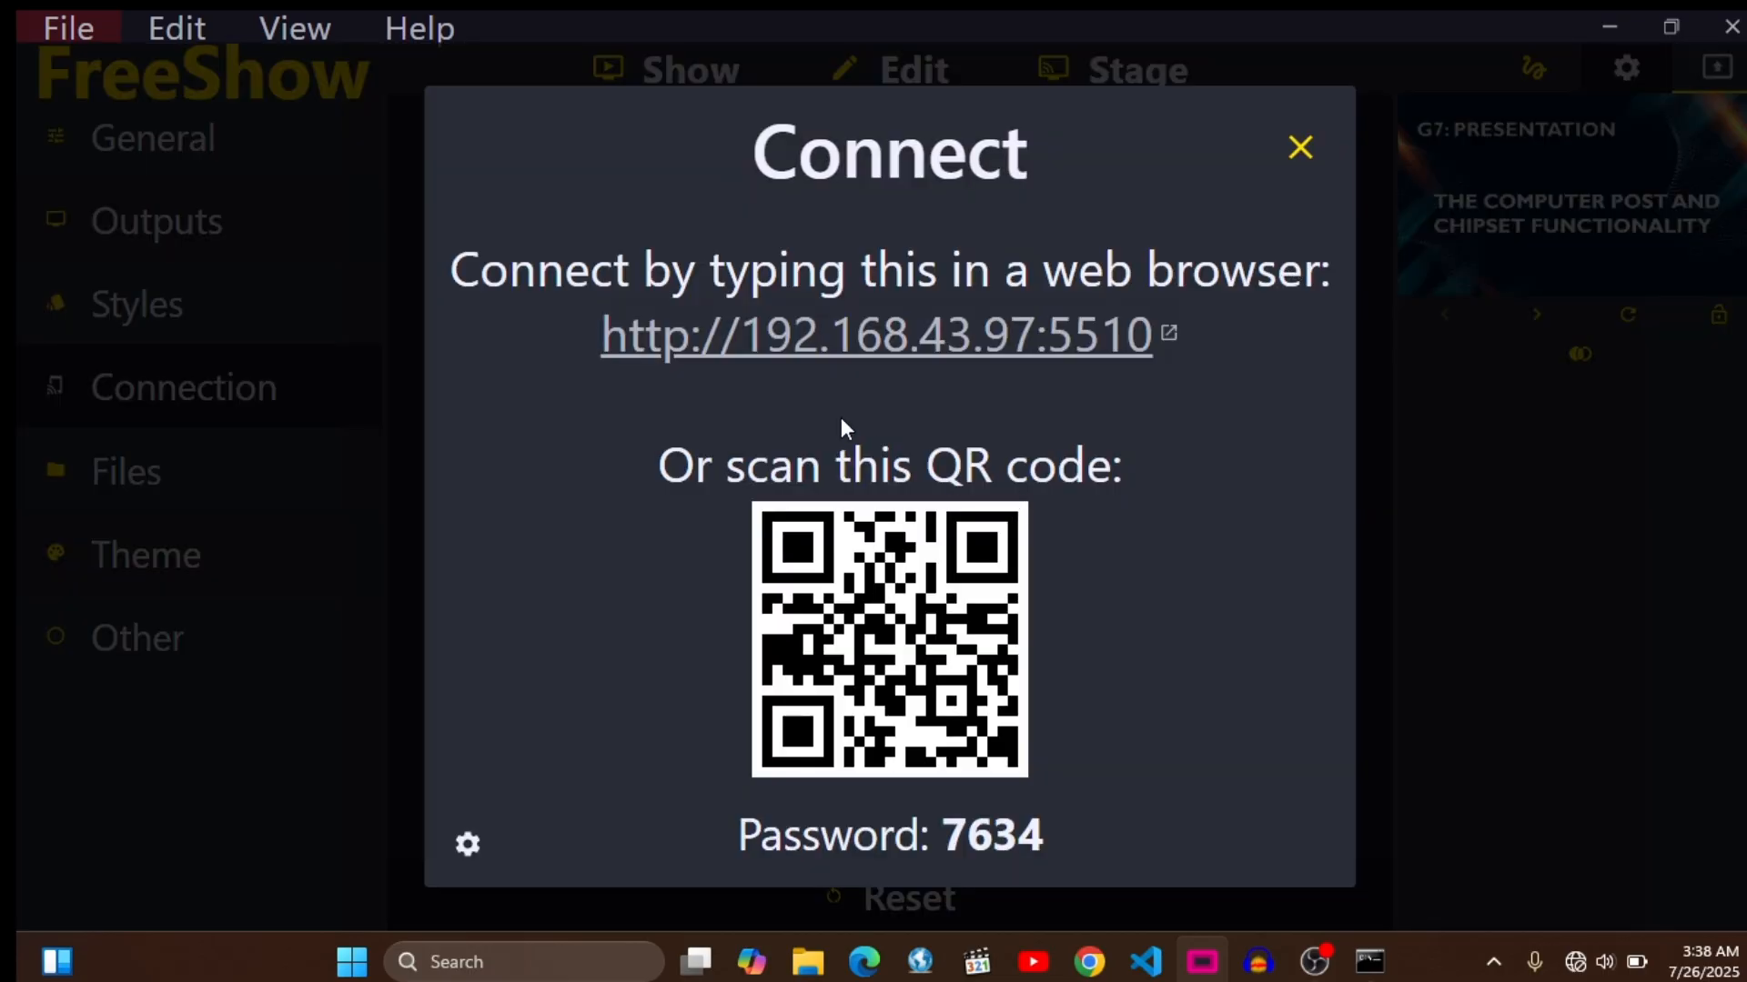
{"action": "left_click", "coordinate": [759, 346]}
{"action": "left_click", "coordinate": [1307, 261]}
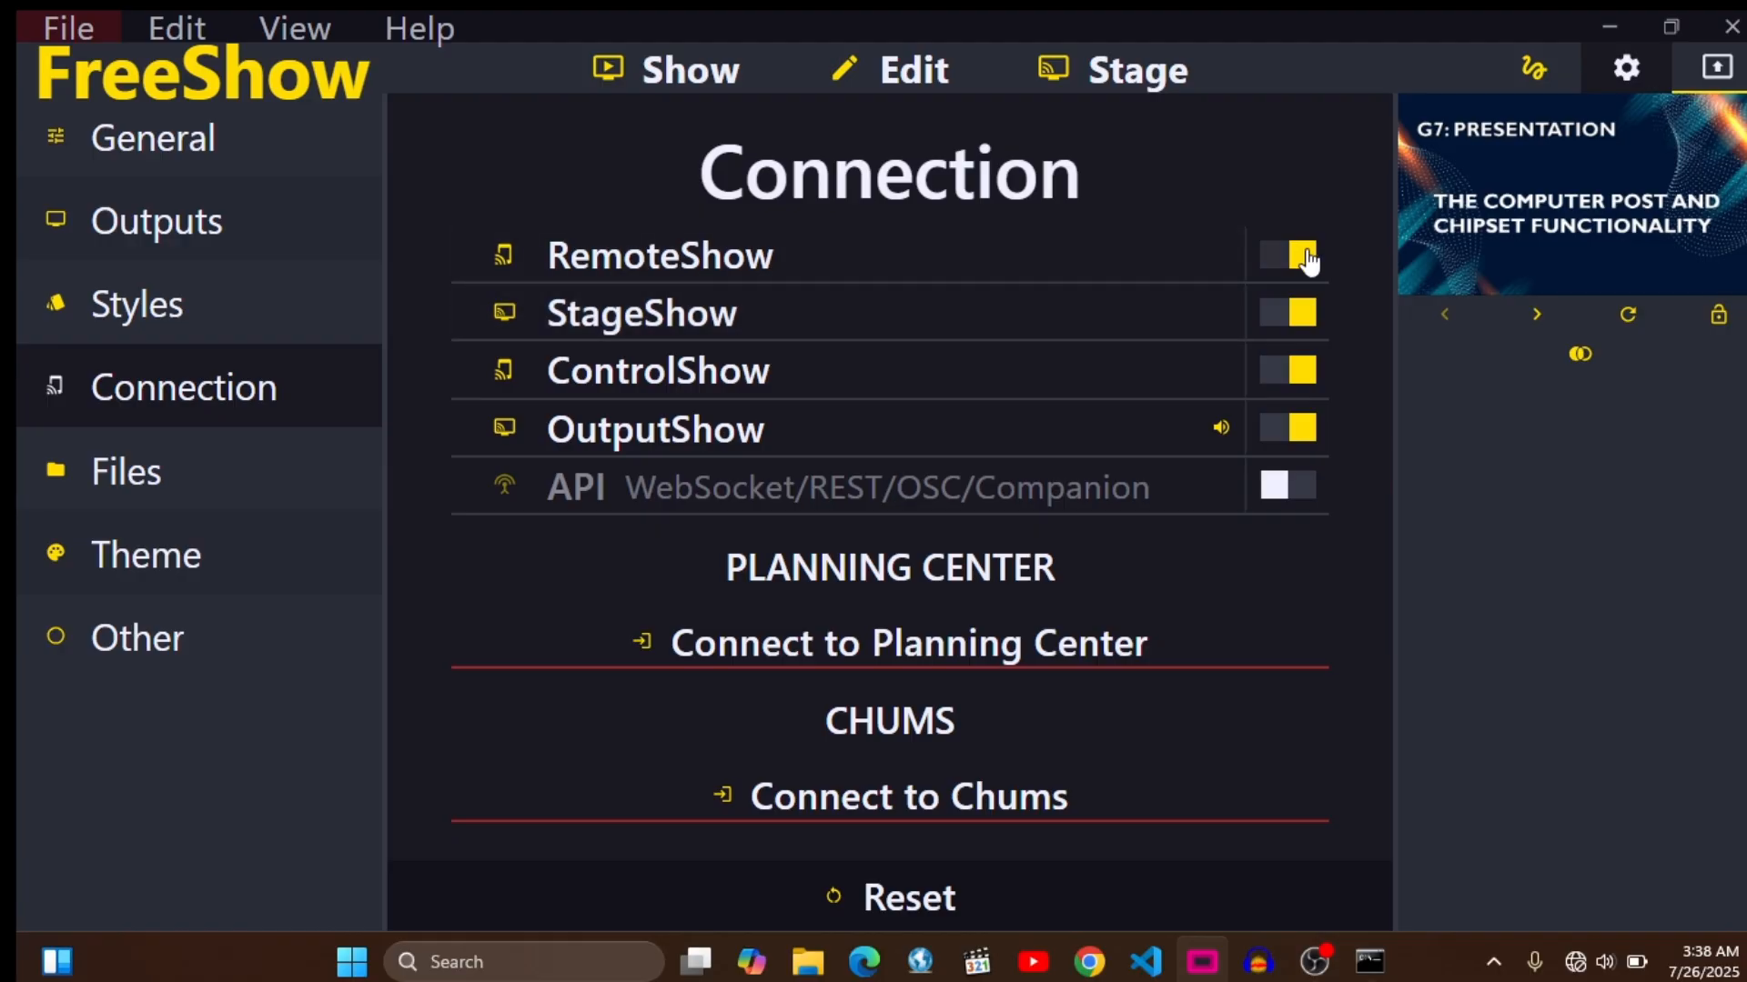
{"action": "left_click", "coordinate": [1308, 262]}
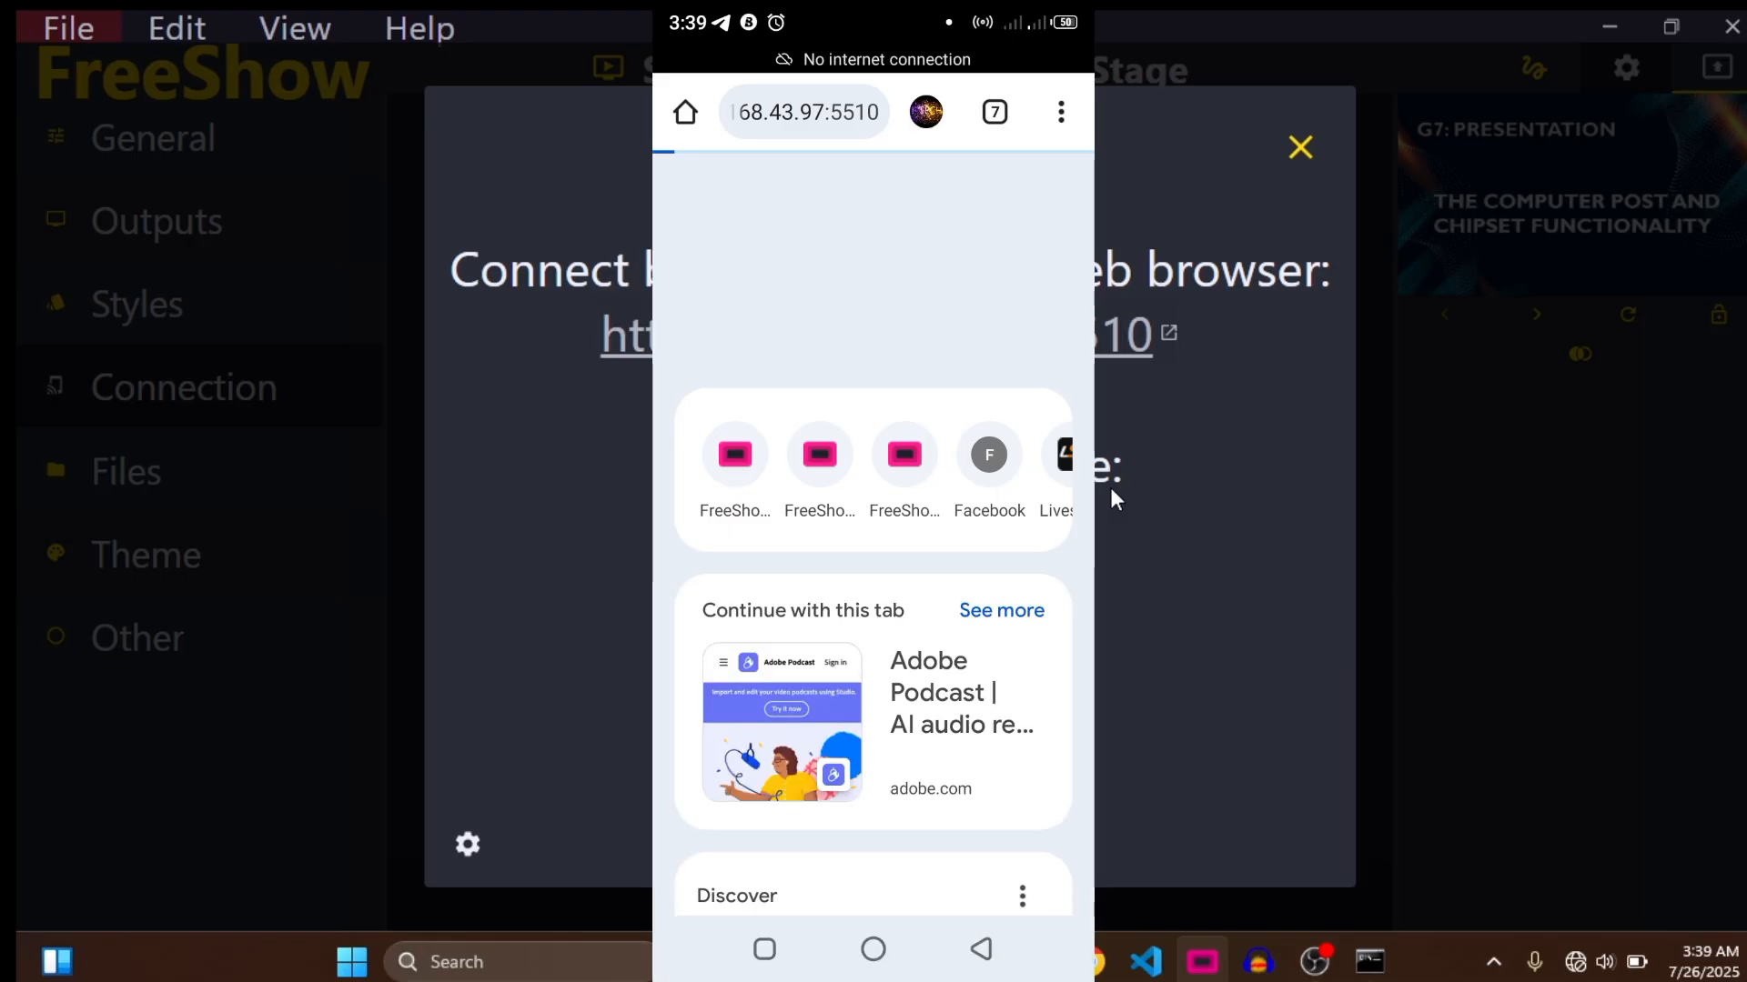
- Close the connection details and load the RemoteShow page at 192.168.43.97:5510 in the phone's browser
{"action": "left_click", "coordinate": [1301, 144]}
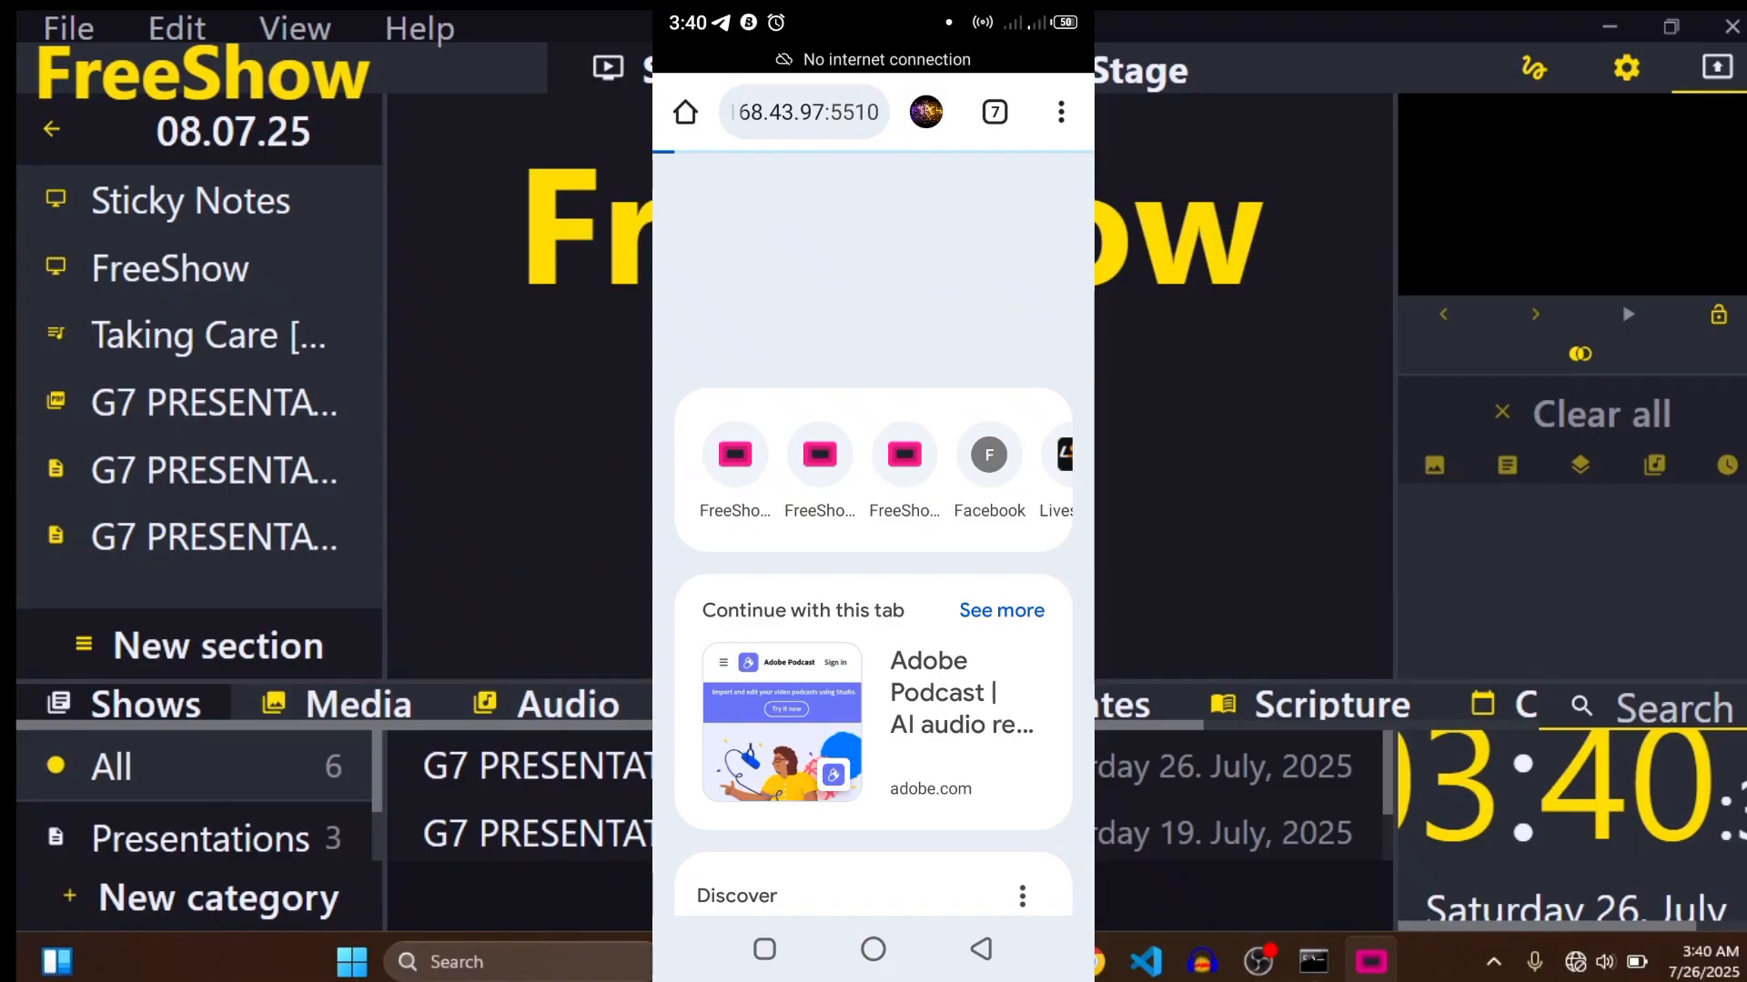
{"action": "left_click", "coordinate": [819, 112]}
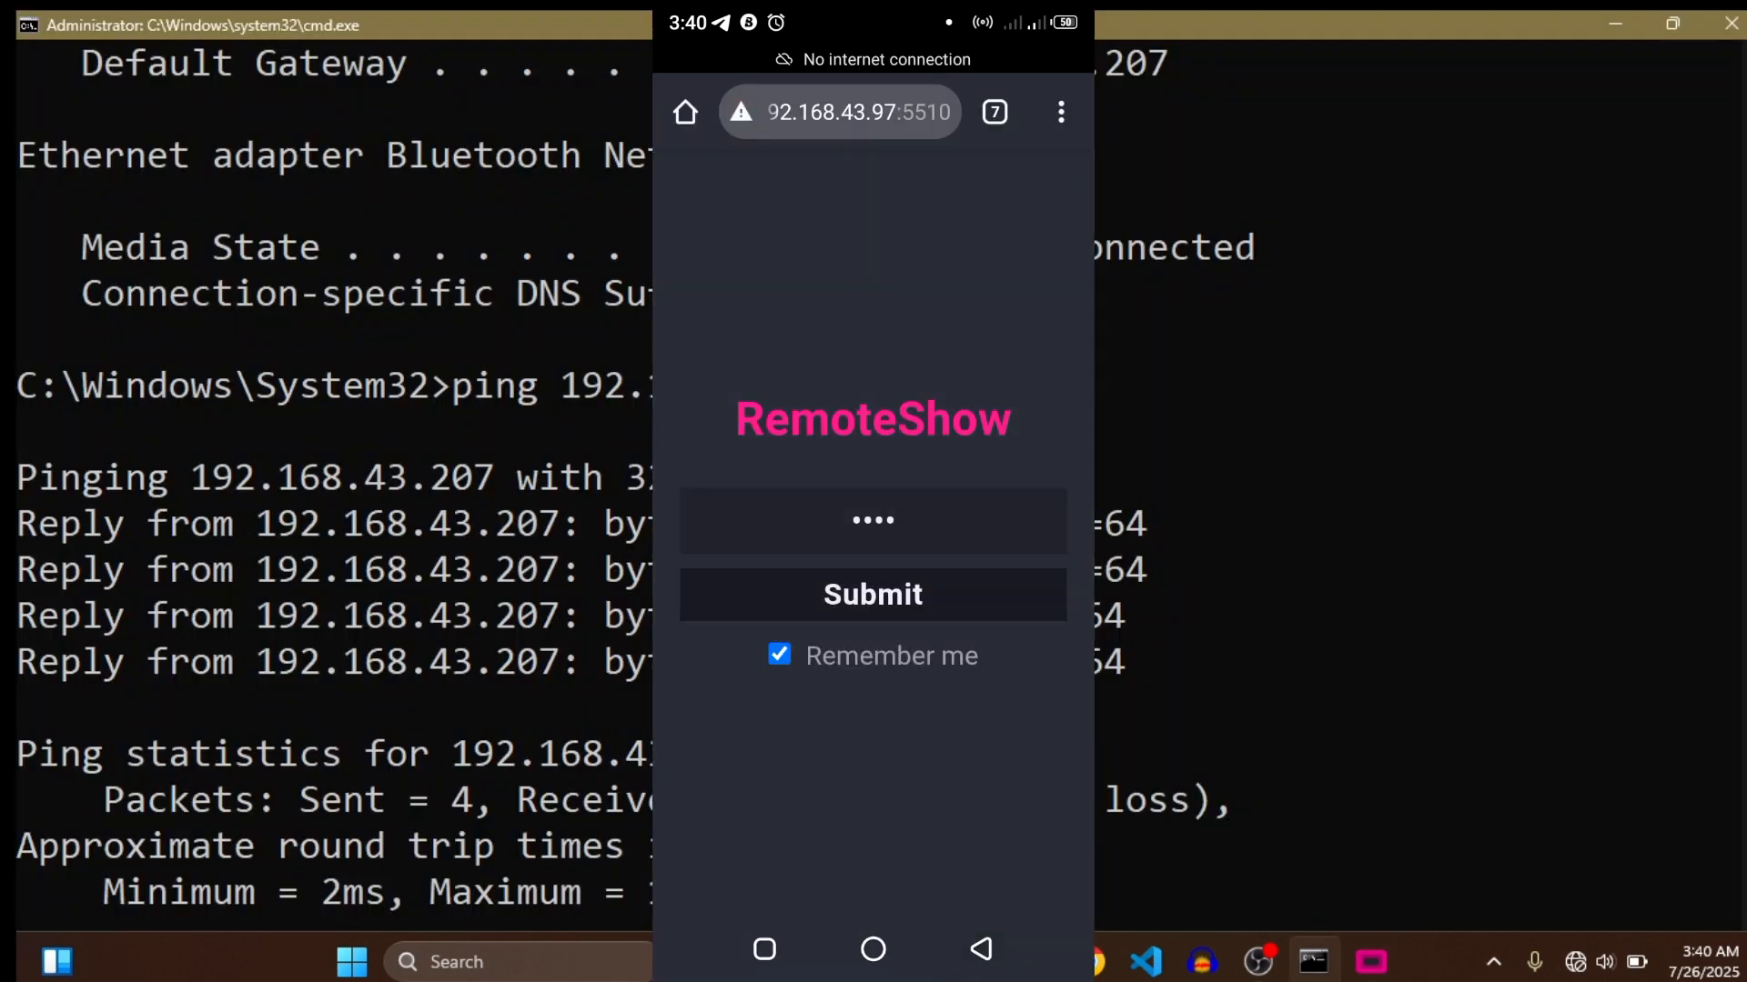
{"action": "scroll", "coordinate": [328, 480], "scroll_direction": "up", "scroll_amount": 2}
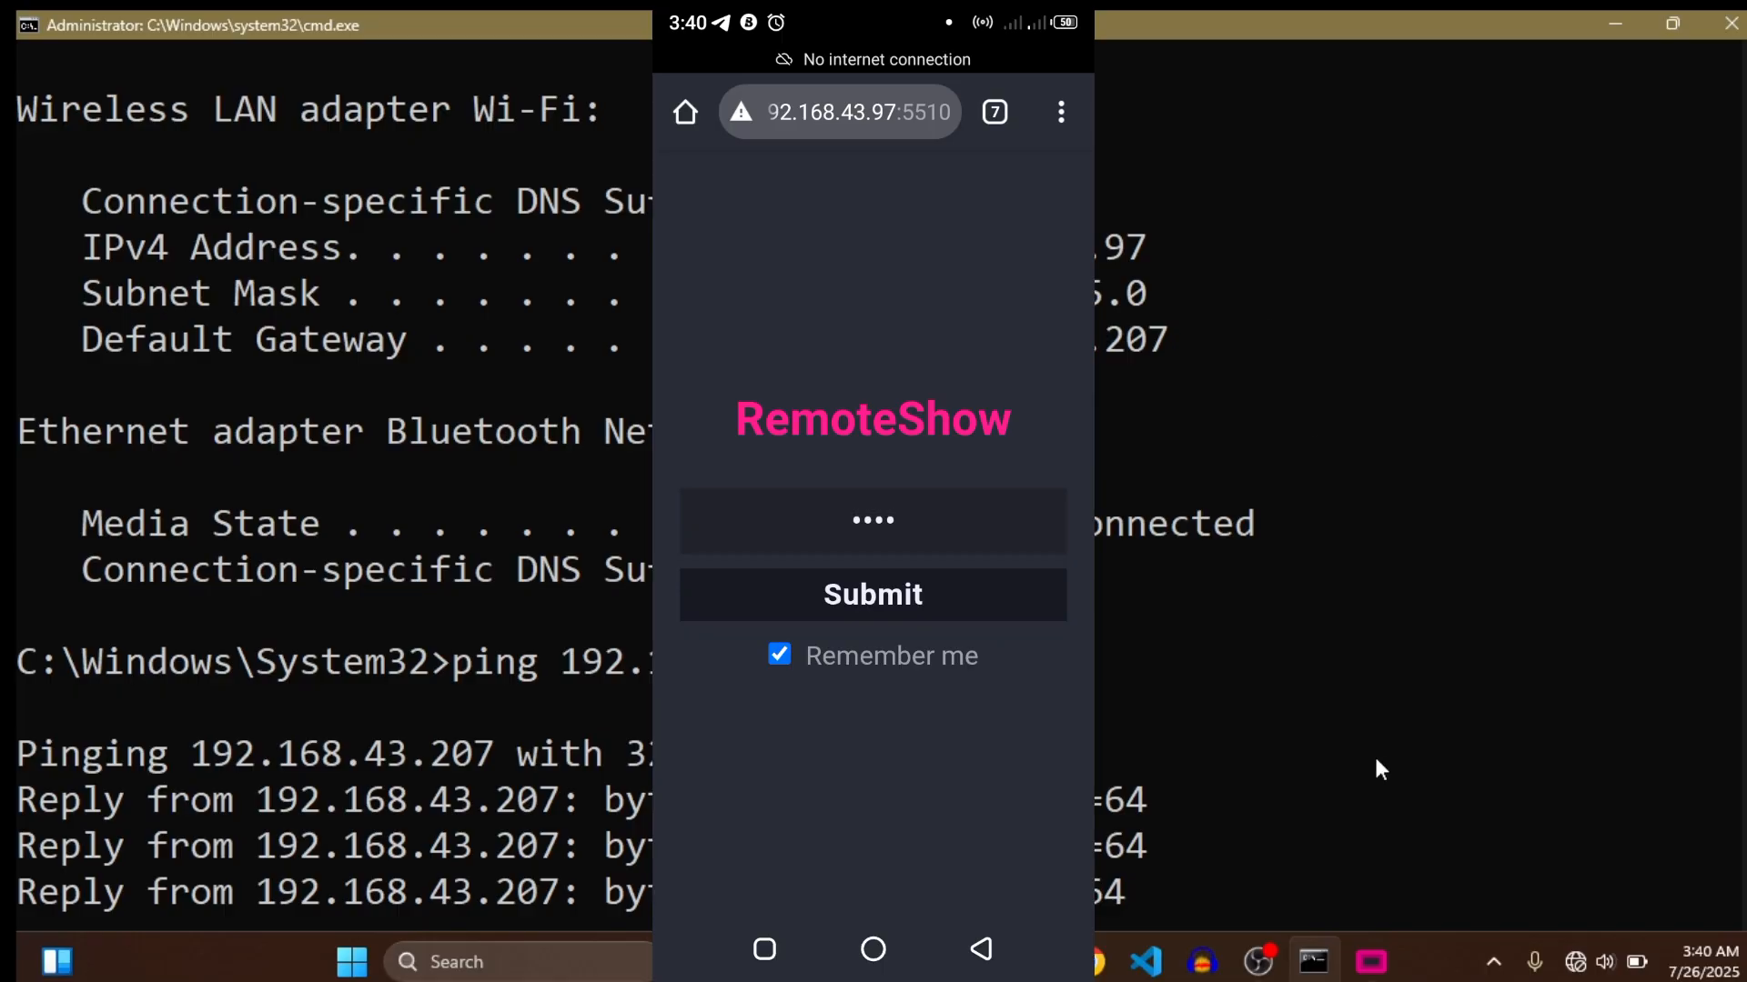
- Return to FreeShow, open the G7 PRESENTATION ON POST show from the project and browse to its last slides
{"action": "left_click", "coordinate": [1371, 961]}
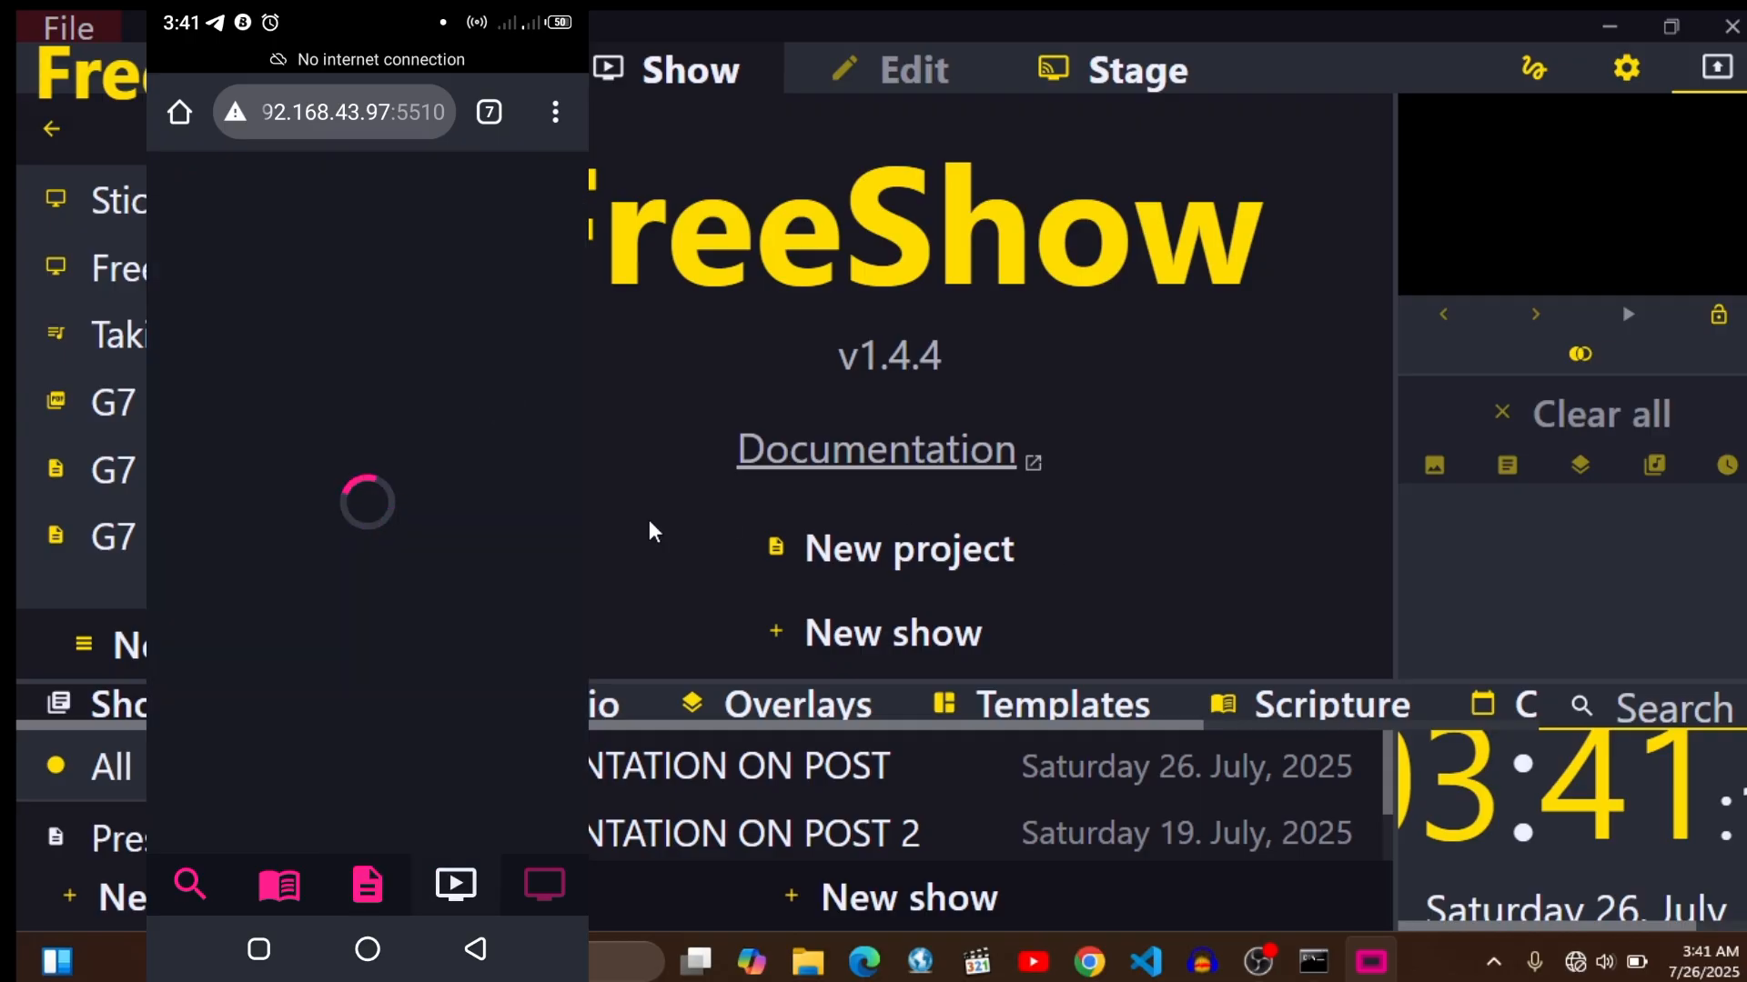
{"action": "left_click", "coordinate": [109, 470]}
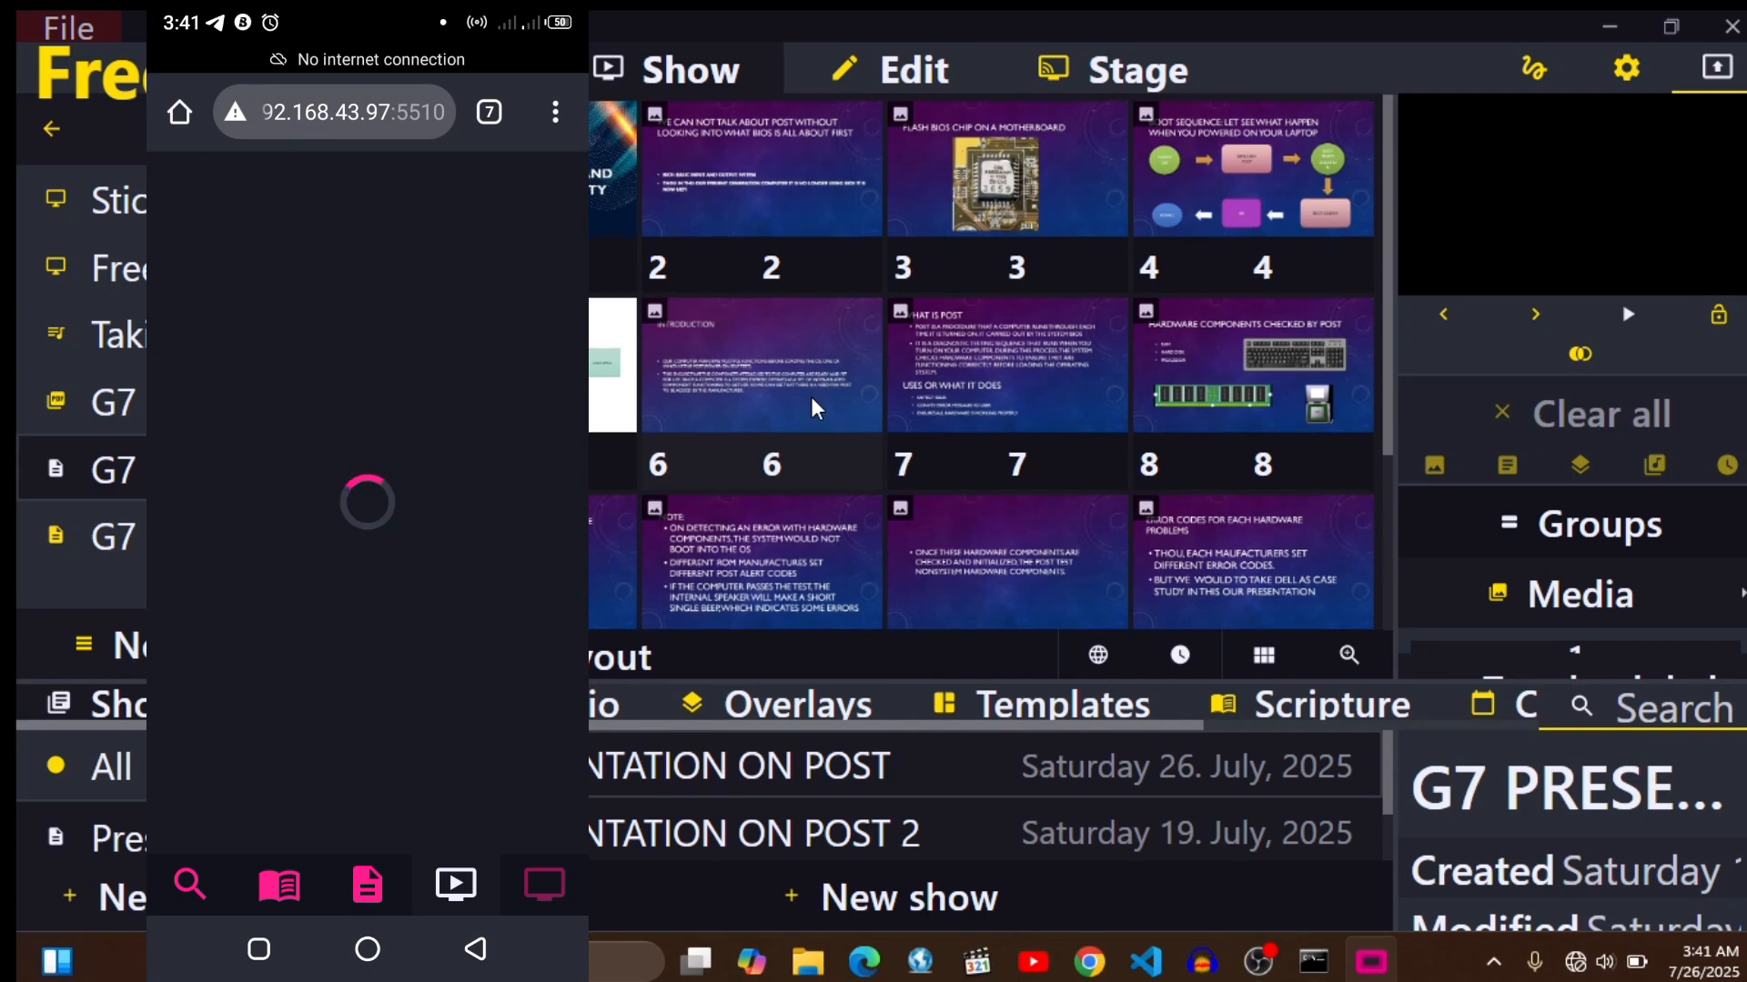
{"action": "scroll", "coordinate": [811, 397], "scroll_direction": "down", "scroll_amount": 3}
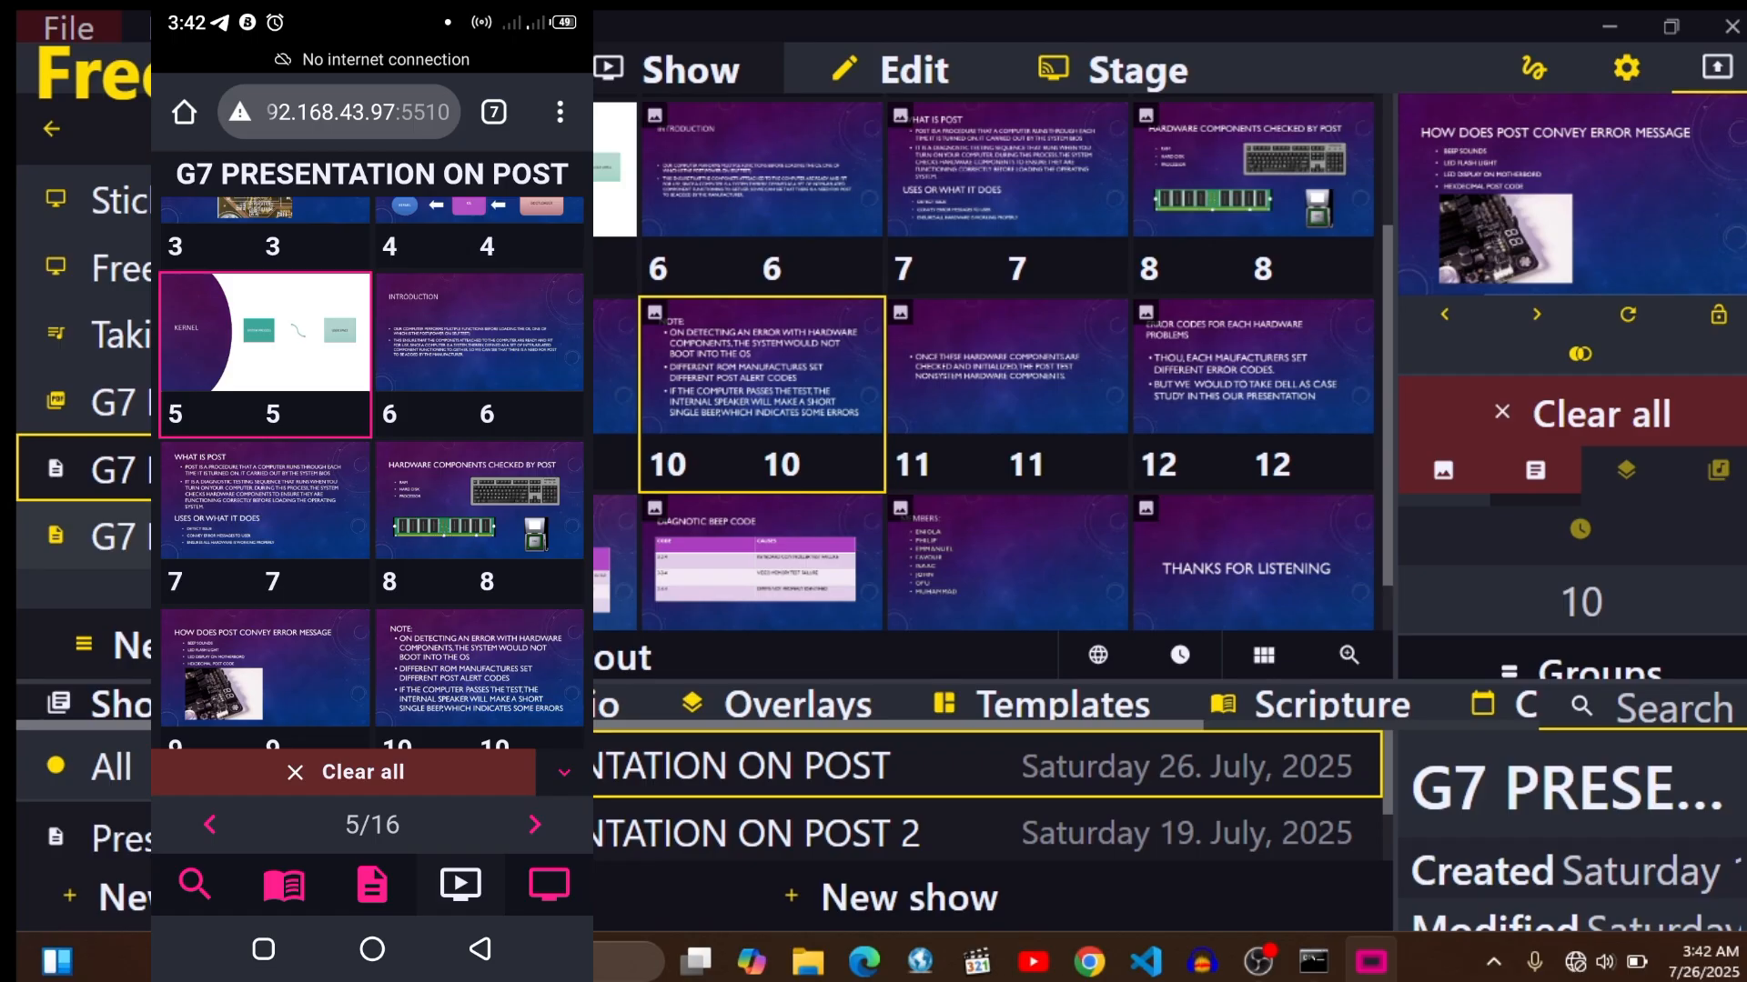
- Open FreeShow's import options and look through the supported file formats and programs
{"action": "left_click", "coordinate": [69, 28]}
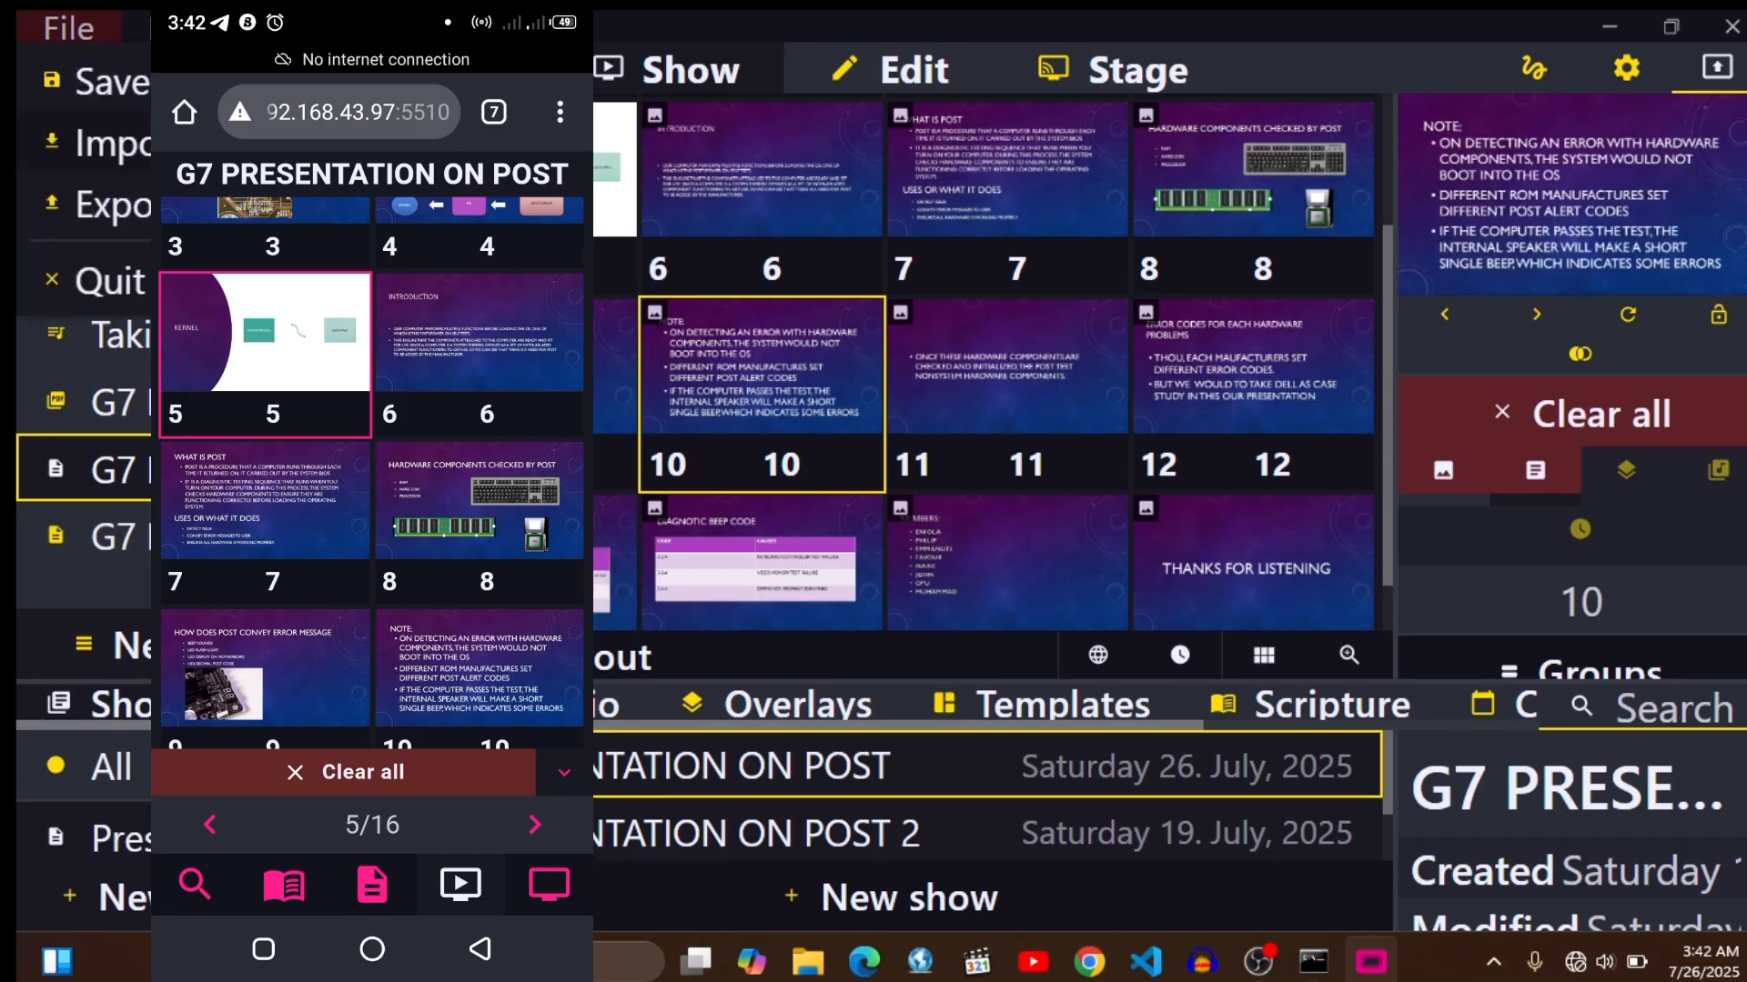
{"action": "left_click", "coordinate": [104, 143]}
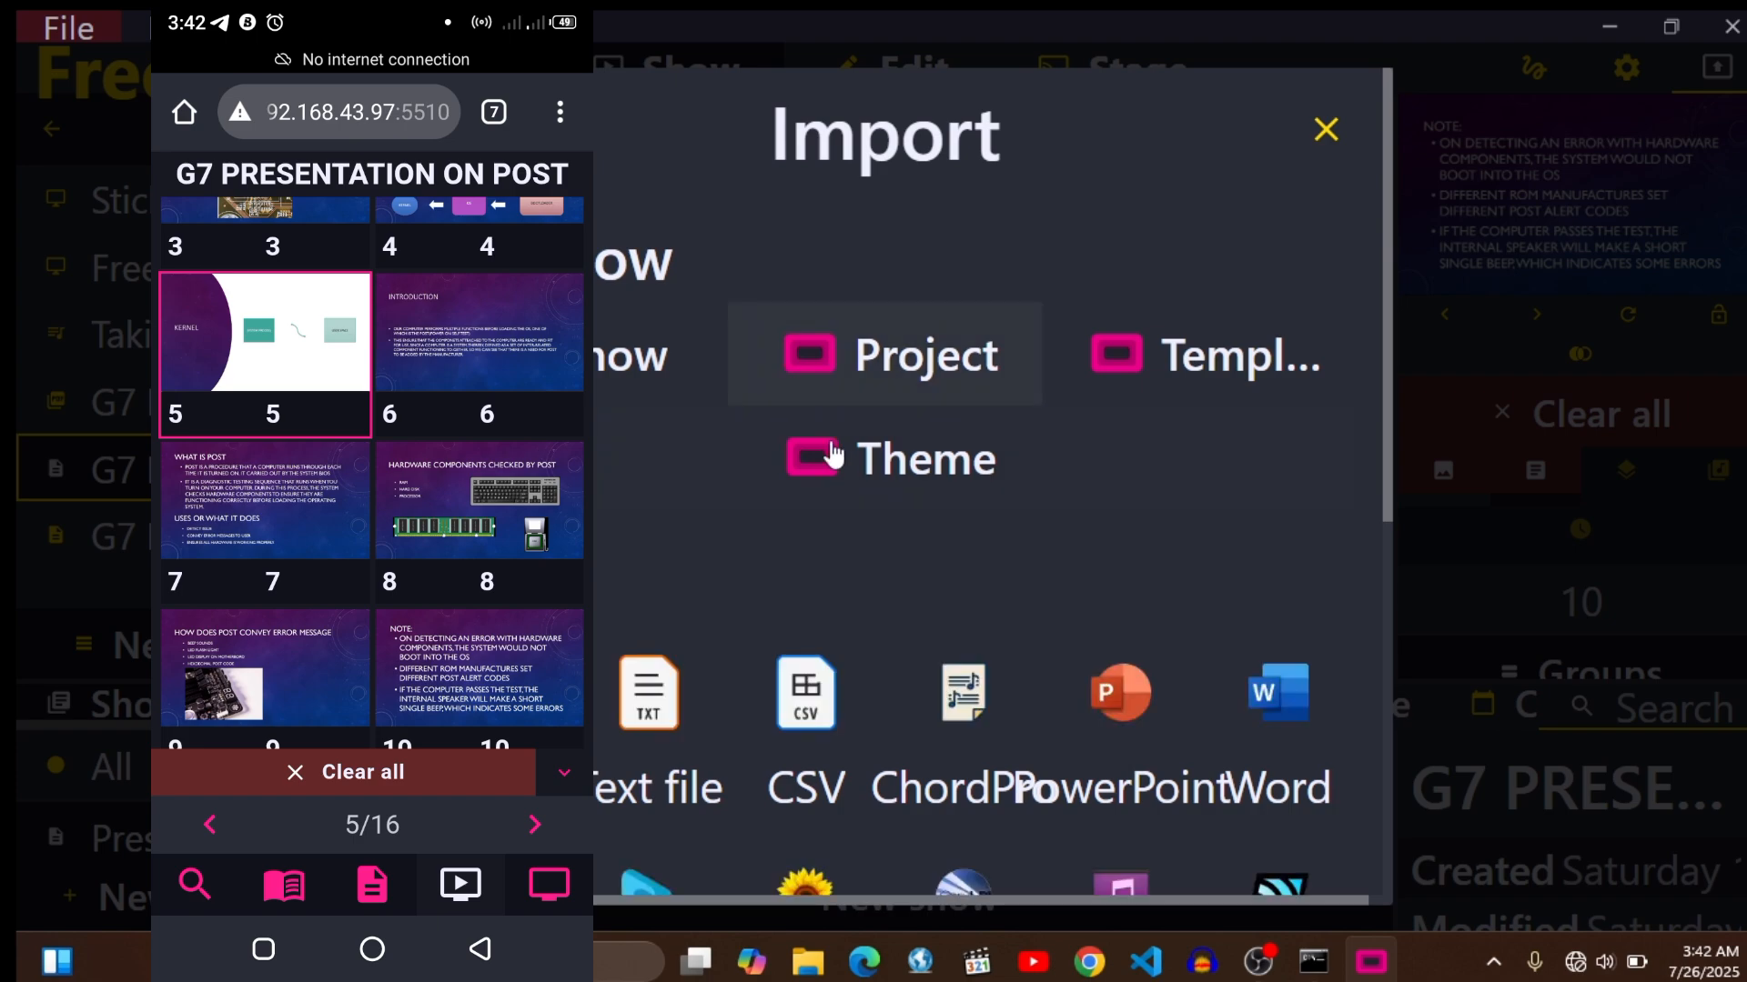
{"action": "scroll", "coordinate": [830, 455], "scroll_direction": "down", "scroll_amount": 6}
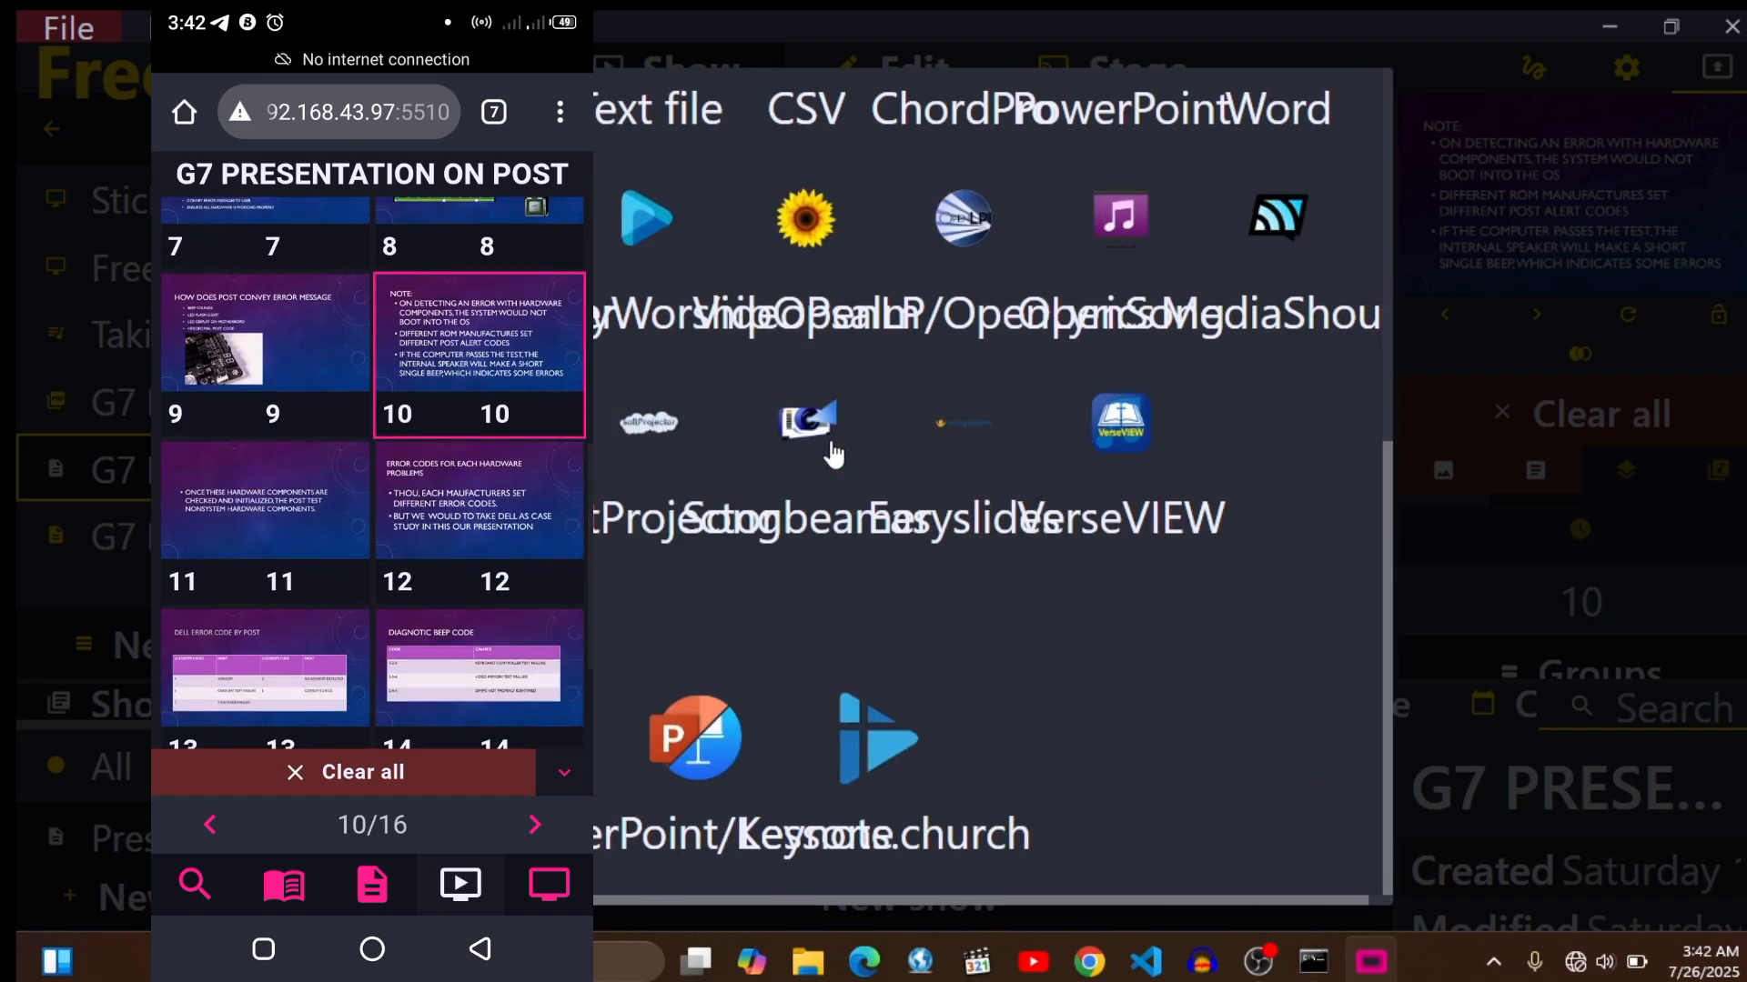
- Open the file selection for a PDF import and cancel it
{"action": "left_click", "coordinate": [832, 445]}
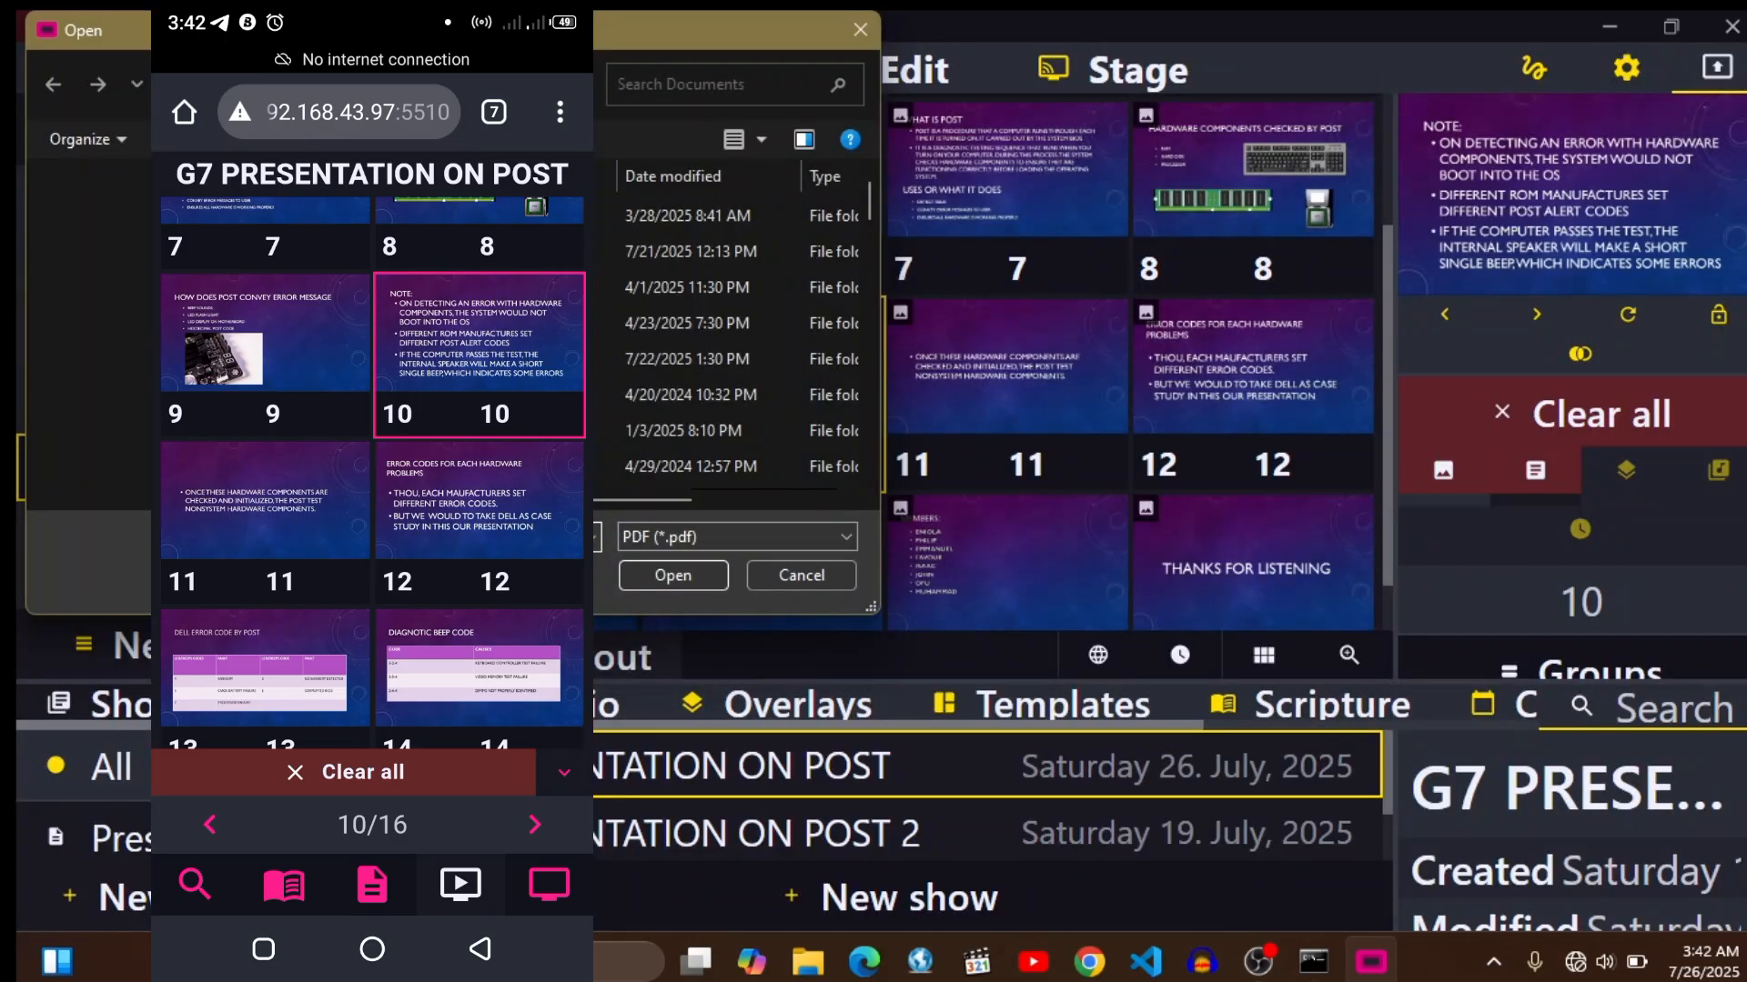
{"action": "left_click", "coordinate": [800, 577]}
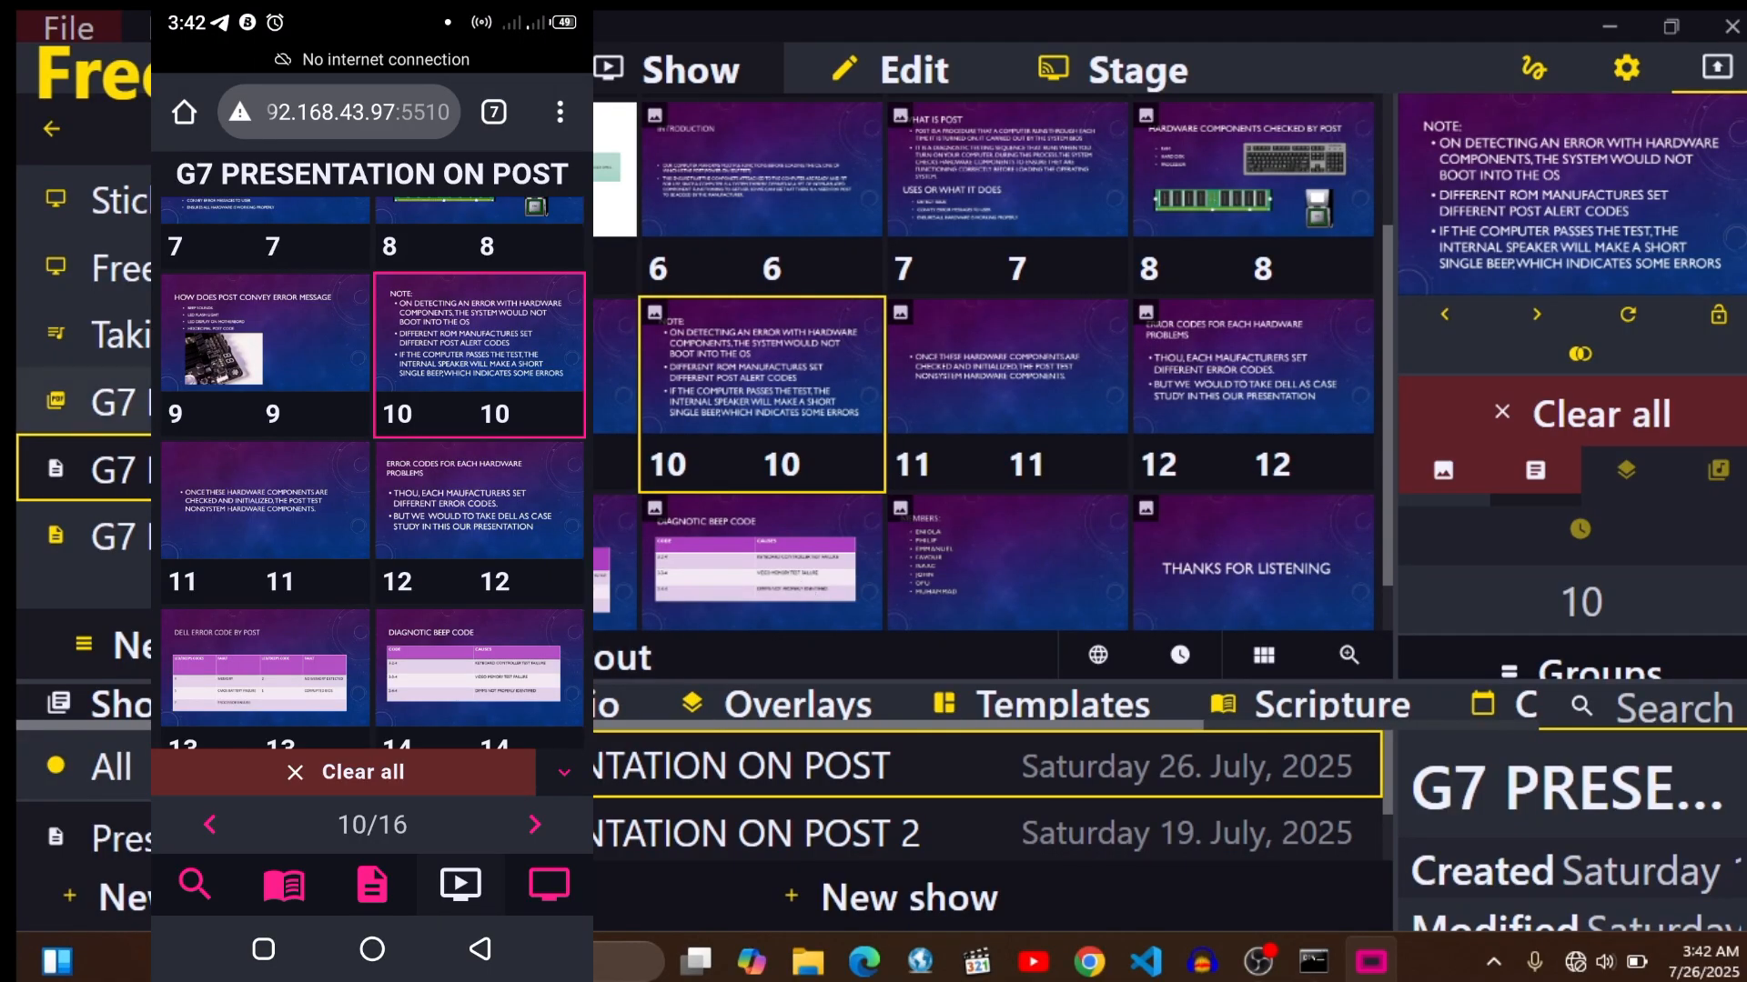
- From RemoteShow on the phone, put slides 1, 7, 8 and 11 of G7 PRESENTATION ON POST on the output
{"action": "left_click", "coordinate": [228, 402]}
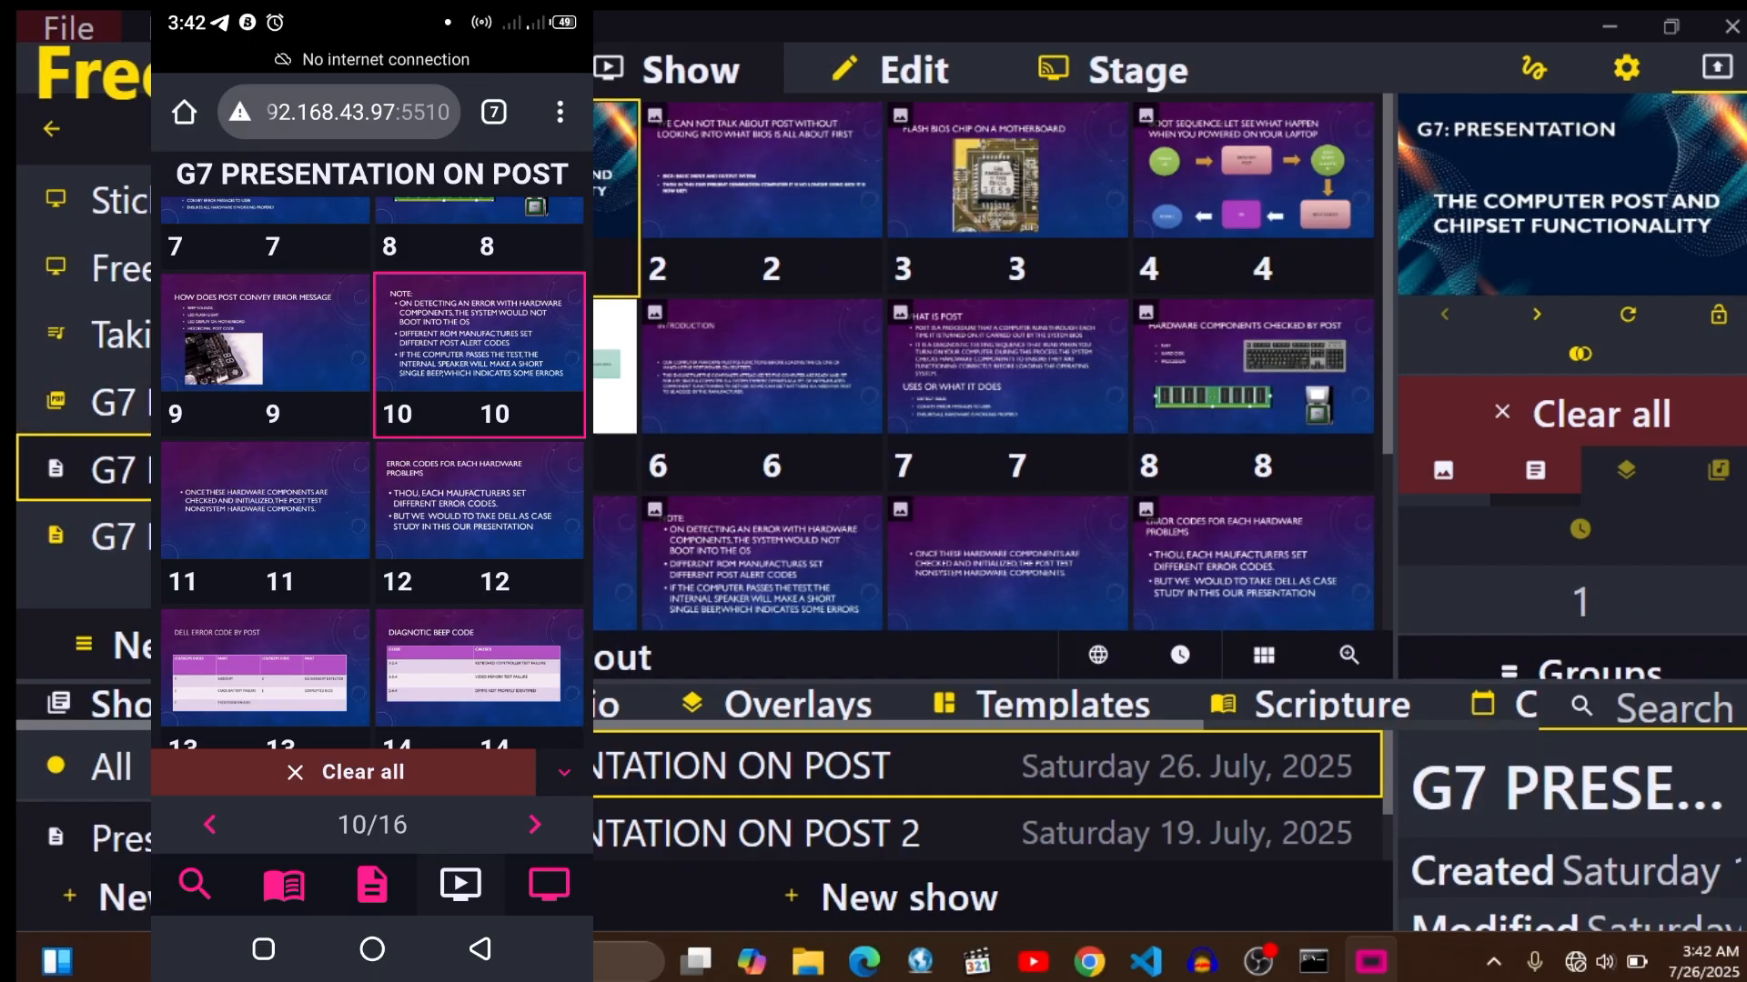
{"action": "scroll", "coordinate": [418, 474], "scroll_direction": "up", "scroll_amount": 4}
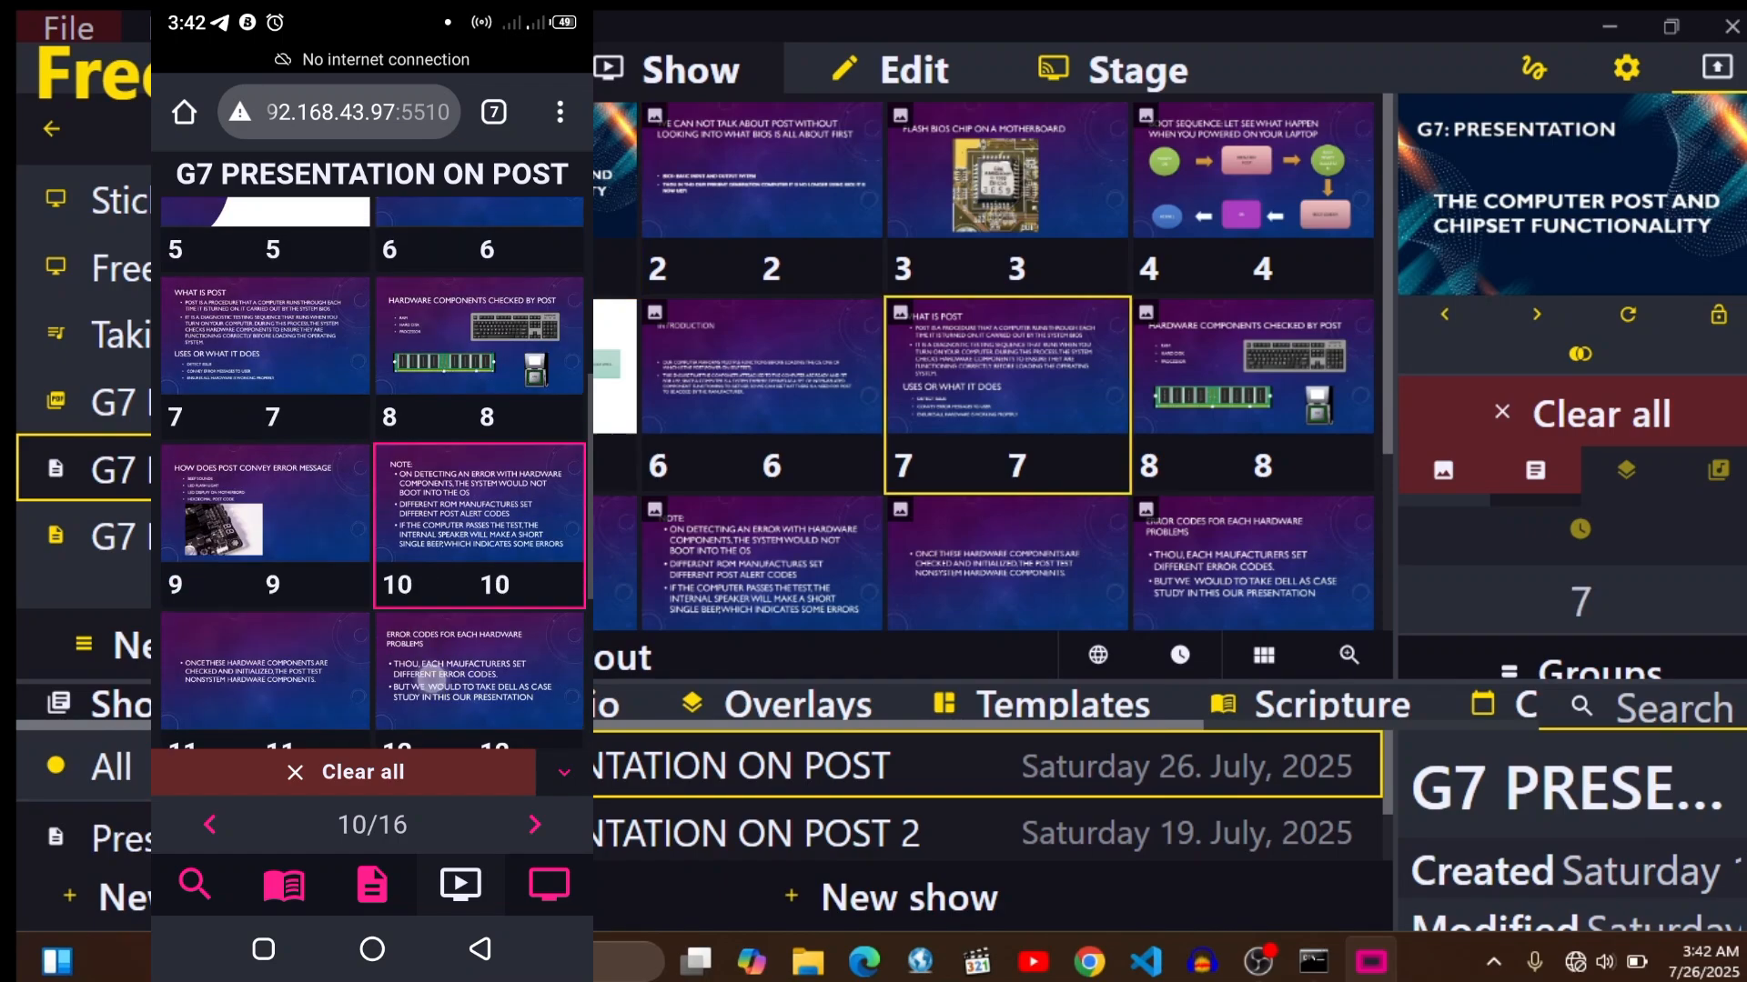
{"action": "left_click", "coordinate": [284, 562]}
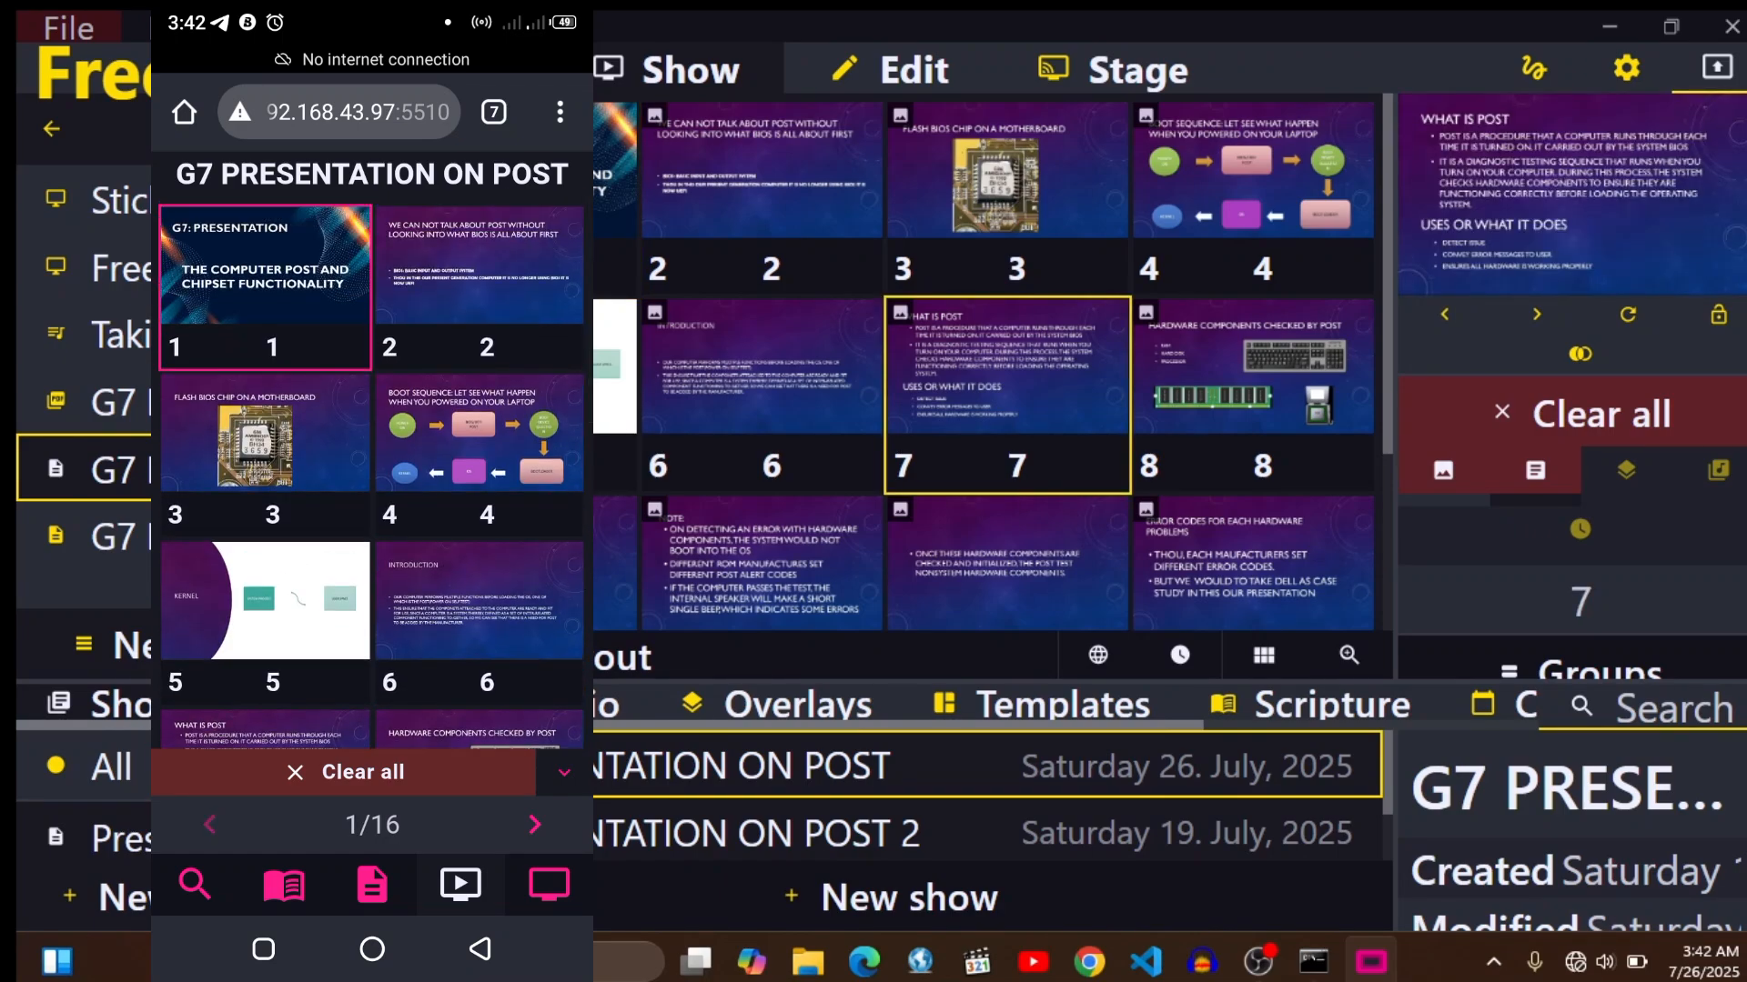
{"action": "left_click", "coordinate": [487, 538]}
{"action": "left_click", "coordinate": [499, 358]}
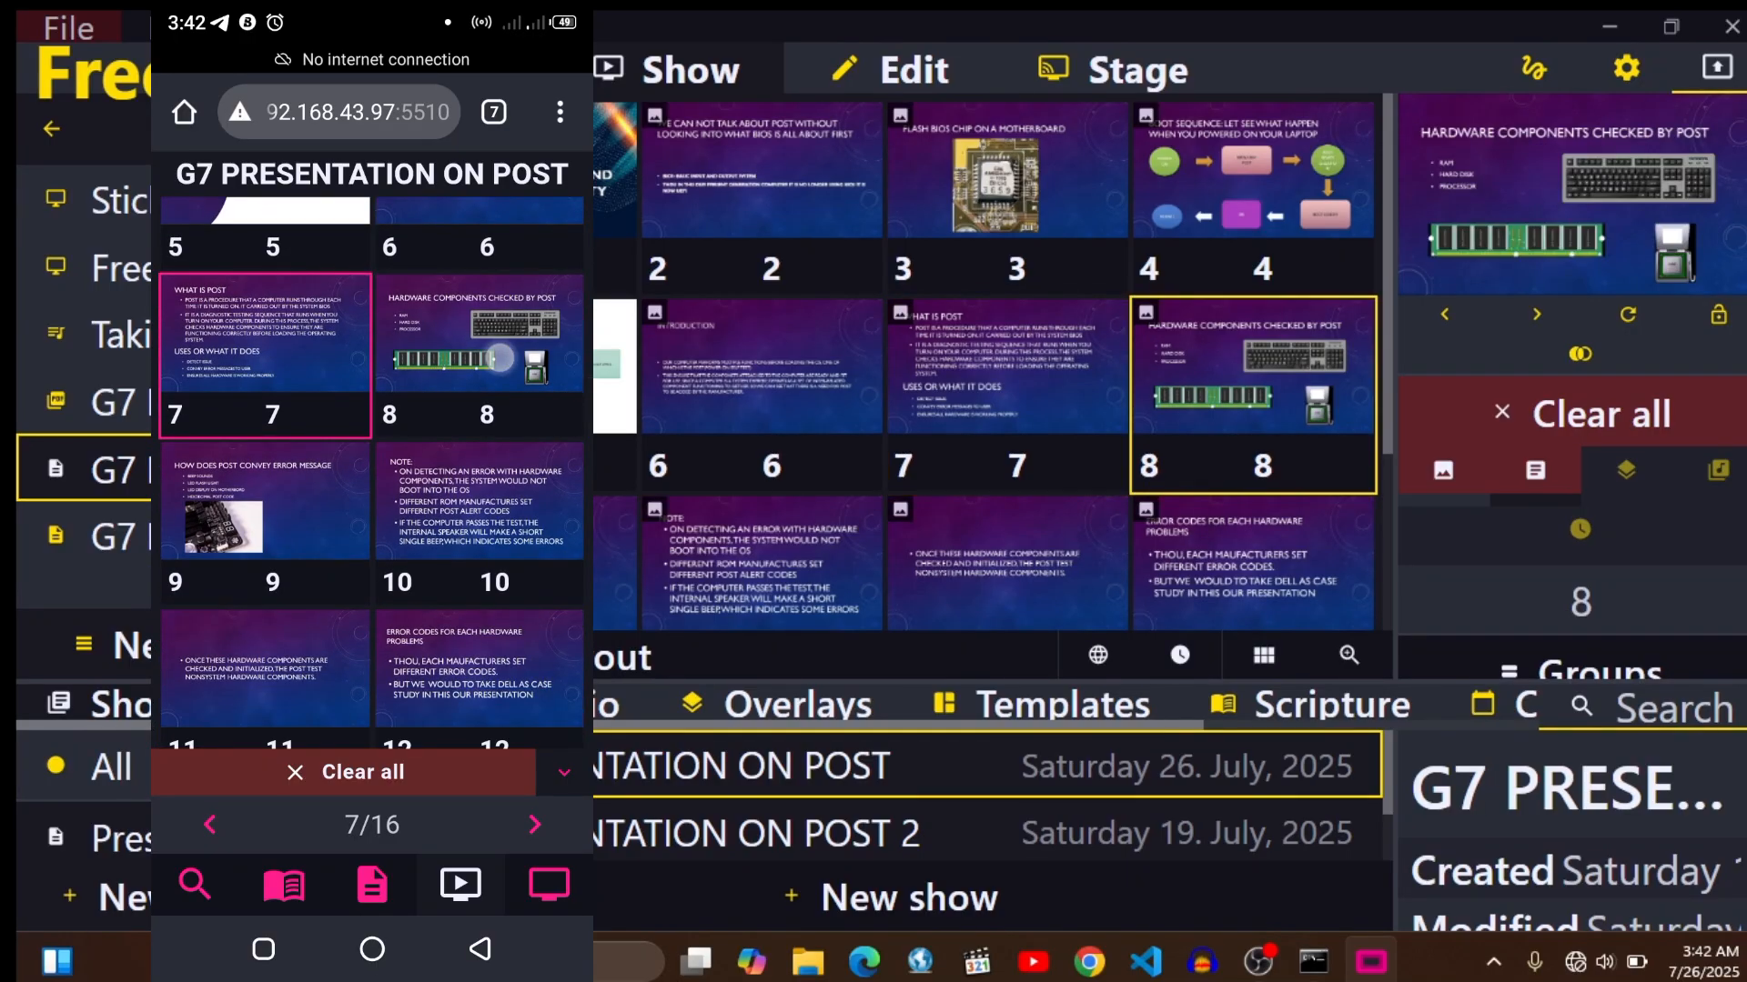
{"action": "left_click", "coordinate": [266, 502]}
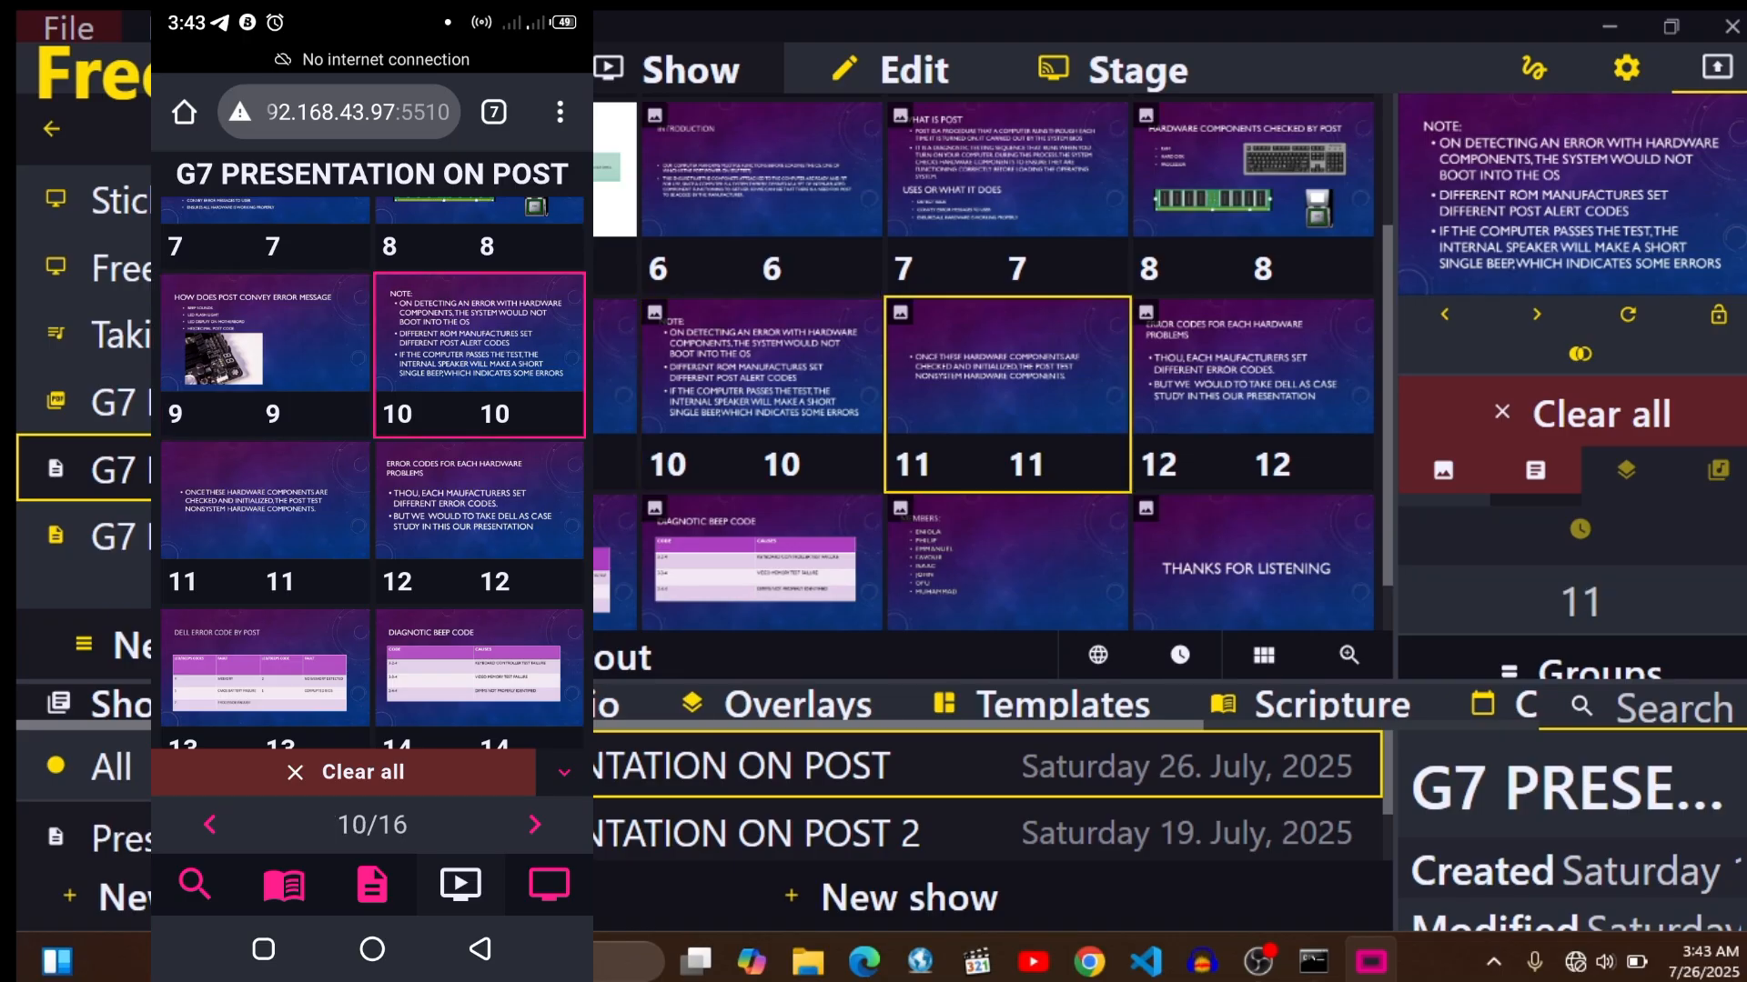
- Look through RemoteShow's output preview, project, scripture and show search views on the phone
{"action": "left_click", "coordinate": [548, 885]}
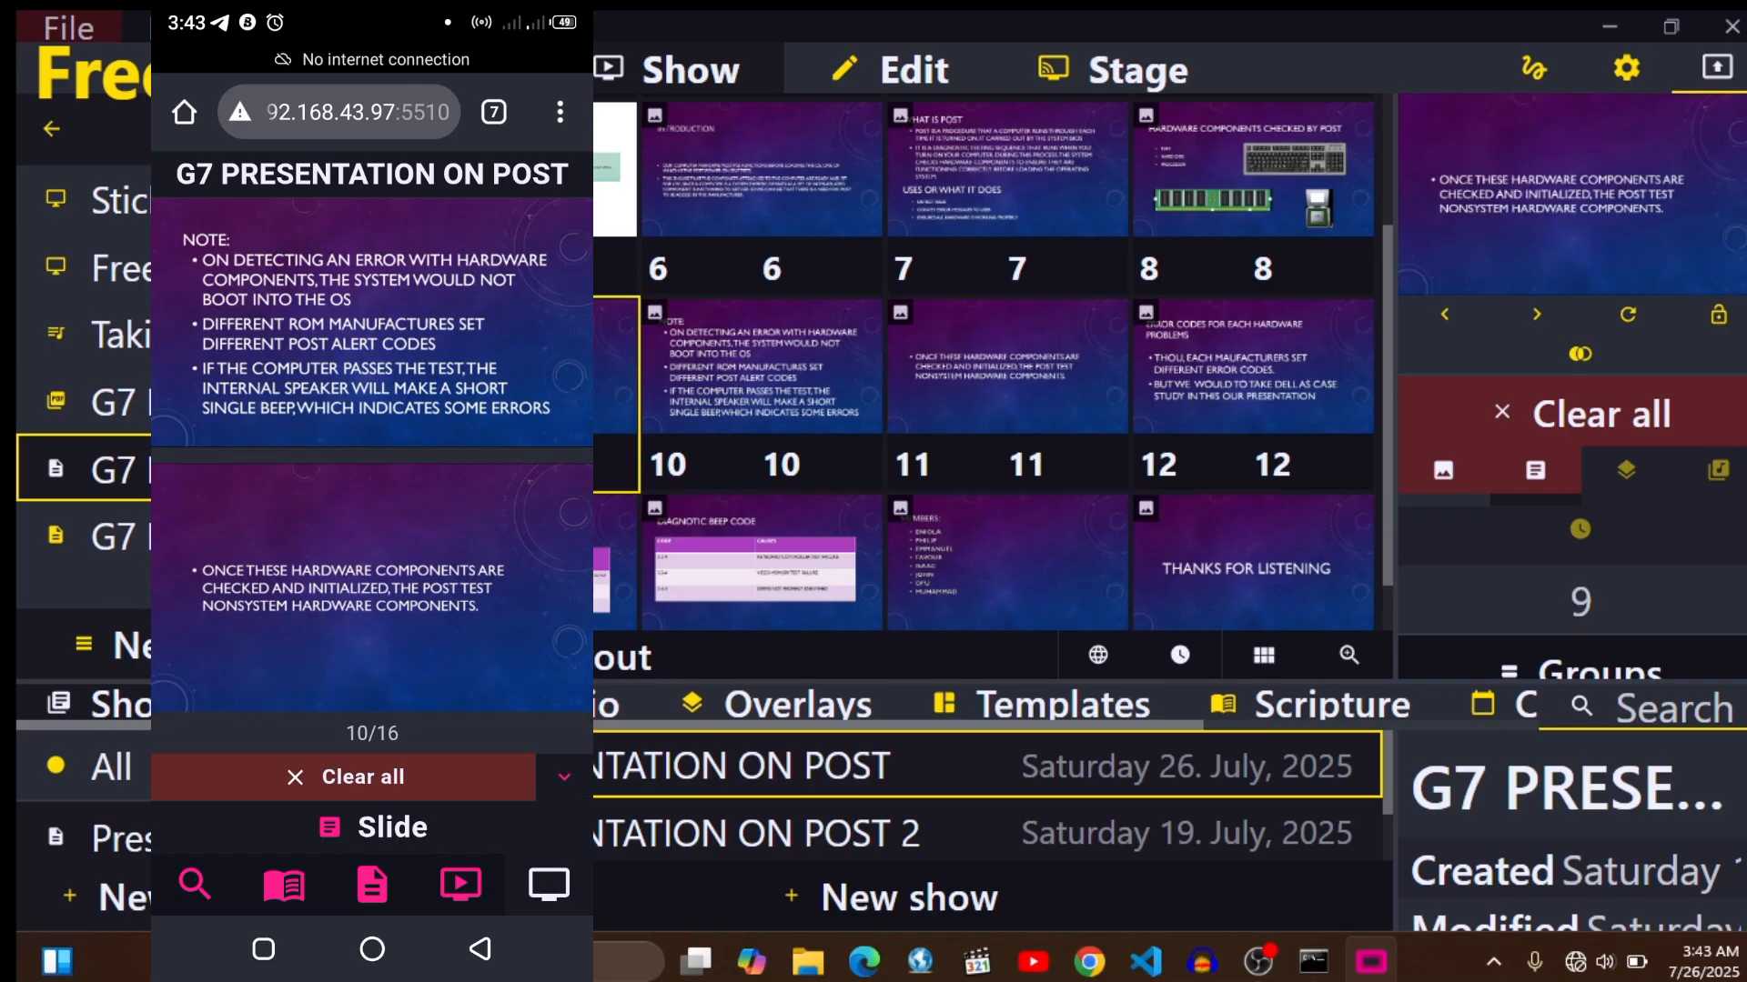
{"action": "left_click", "coordinate": [382, 647]}
{"action": "left_click", "coordinate": [342, 663]}
{"action": "left_click", "coordinate": [216, 326]}
{"action": "left_click", "coordinate": [372, 884]}
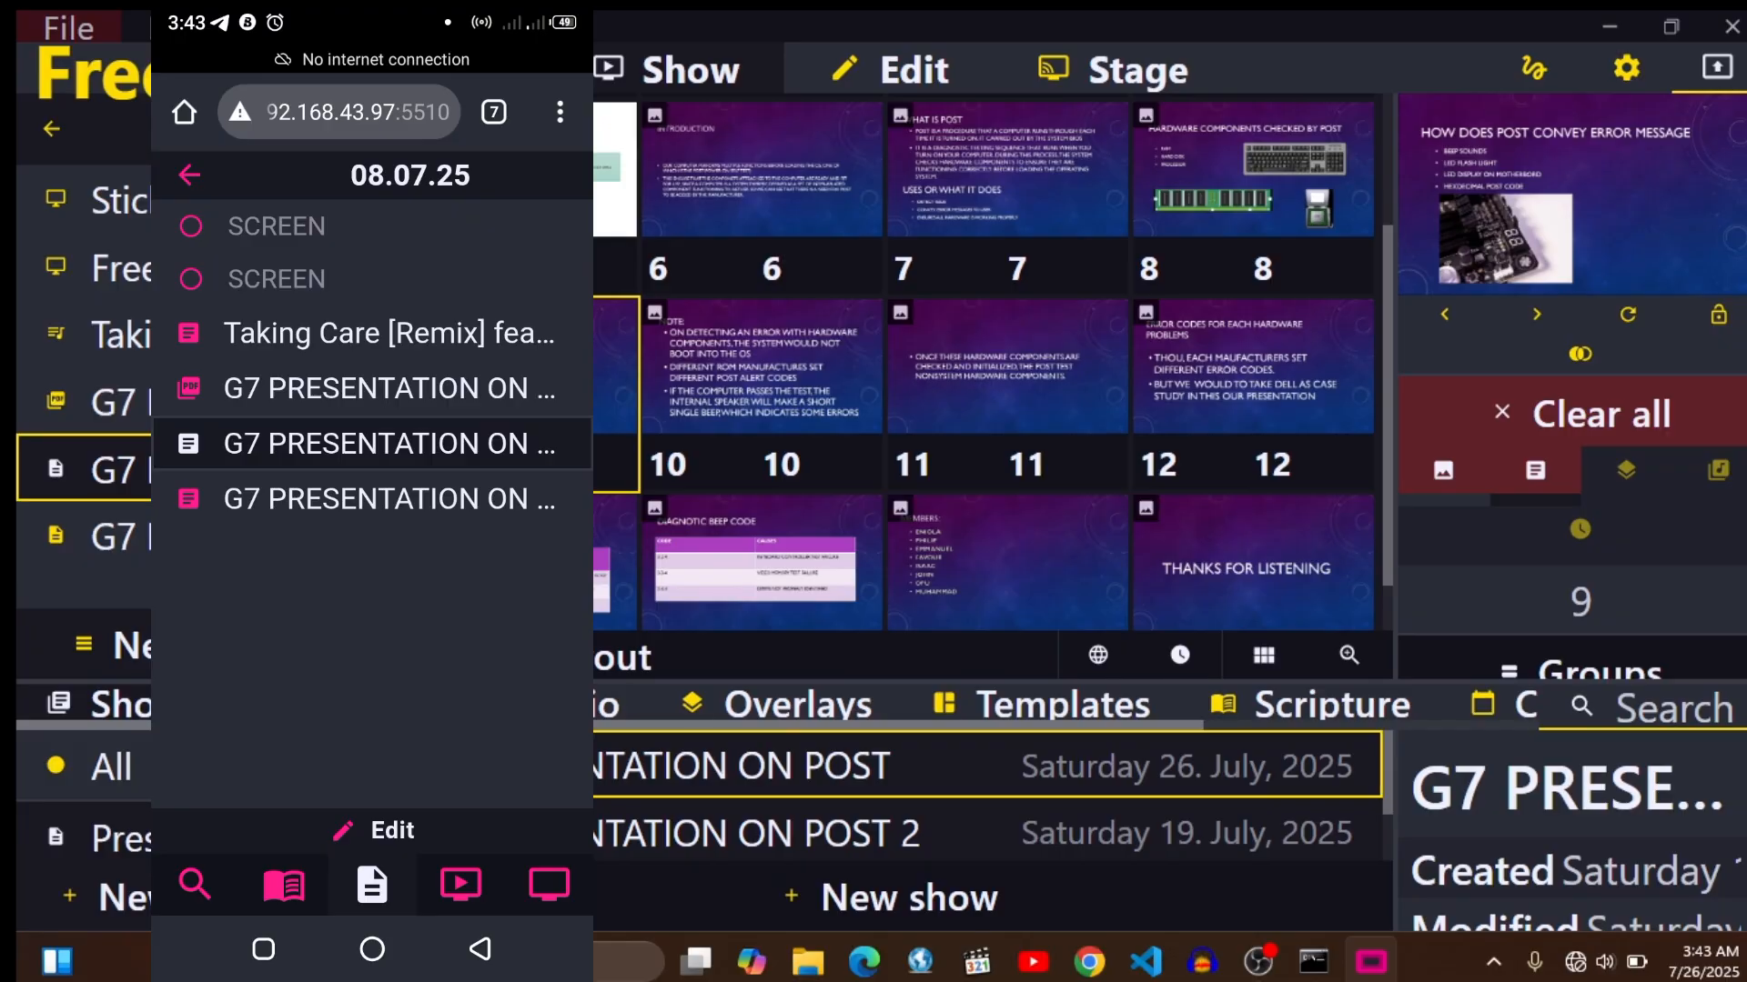
{"action": "left_click", "coordinate": [283, 884]}
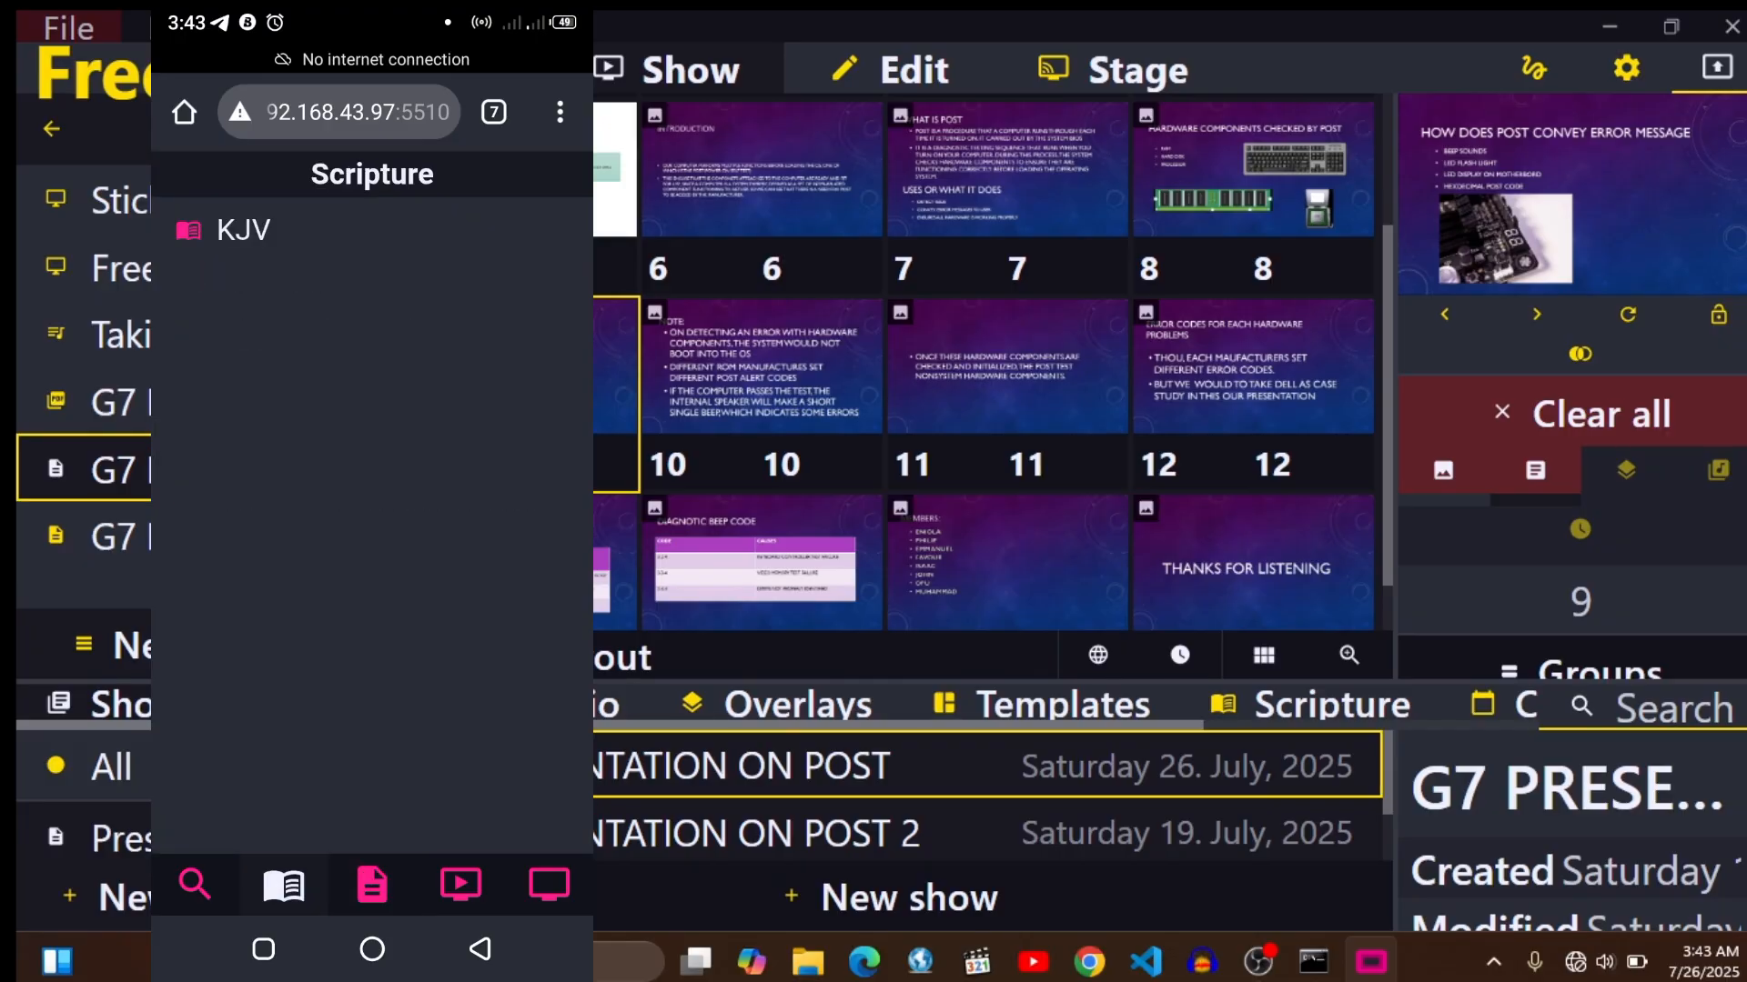
{"action": "left_click", "coordinate": [195, 884]}
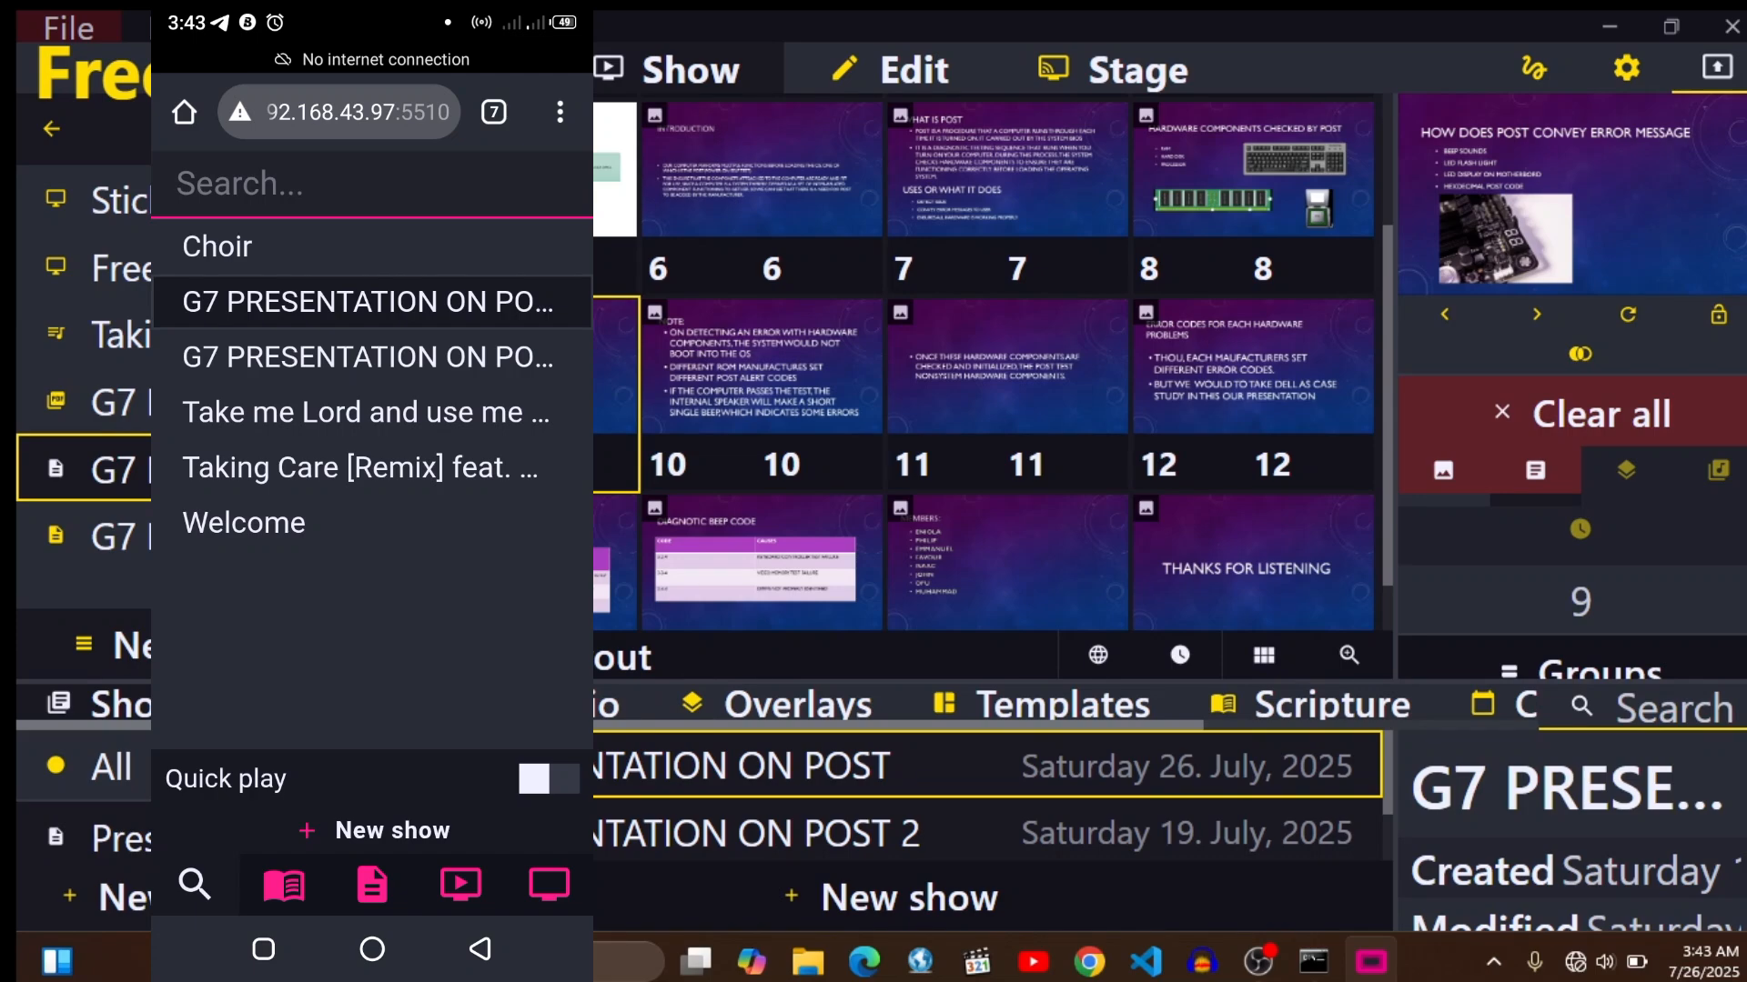
- Open the Taking Care [Remix] show on the phone and present its slides 4, 7 and 5
{"action": "left_click", "coordinate": [367, 301]}
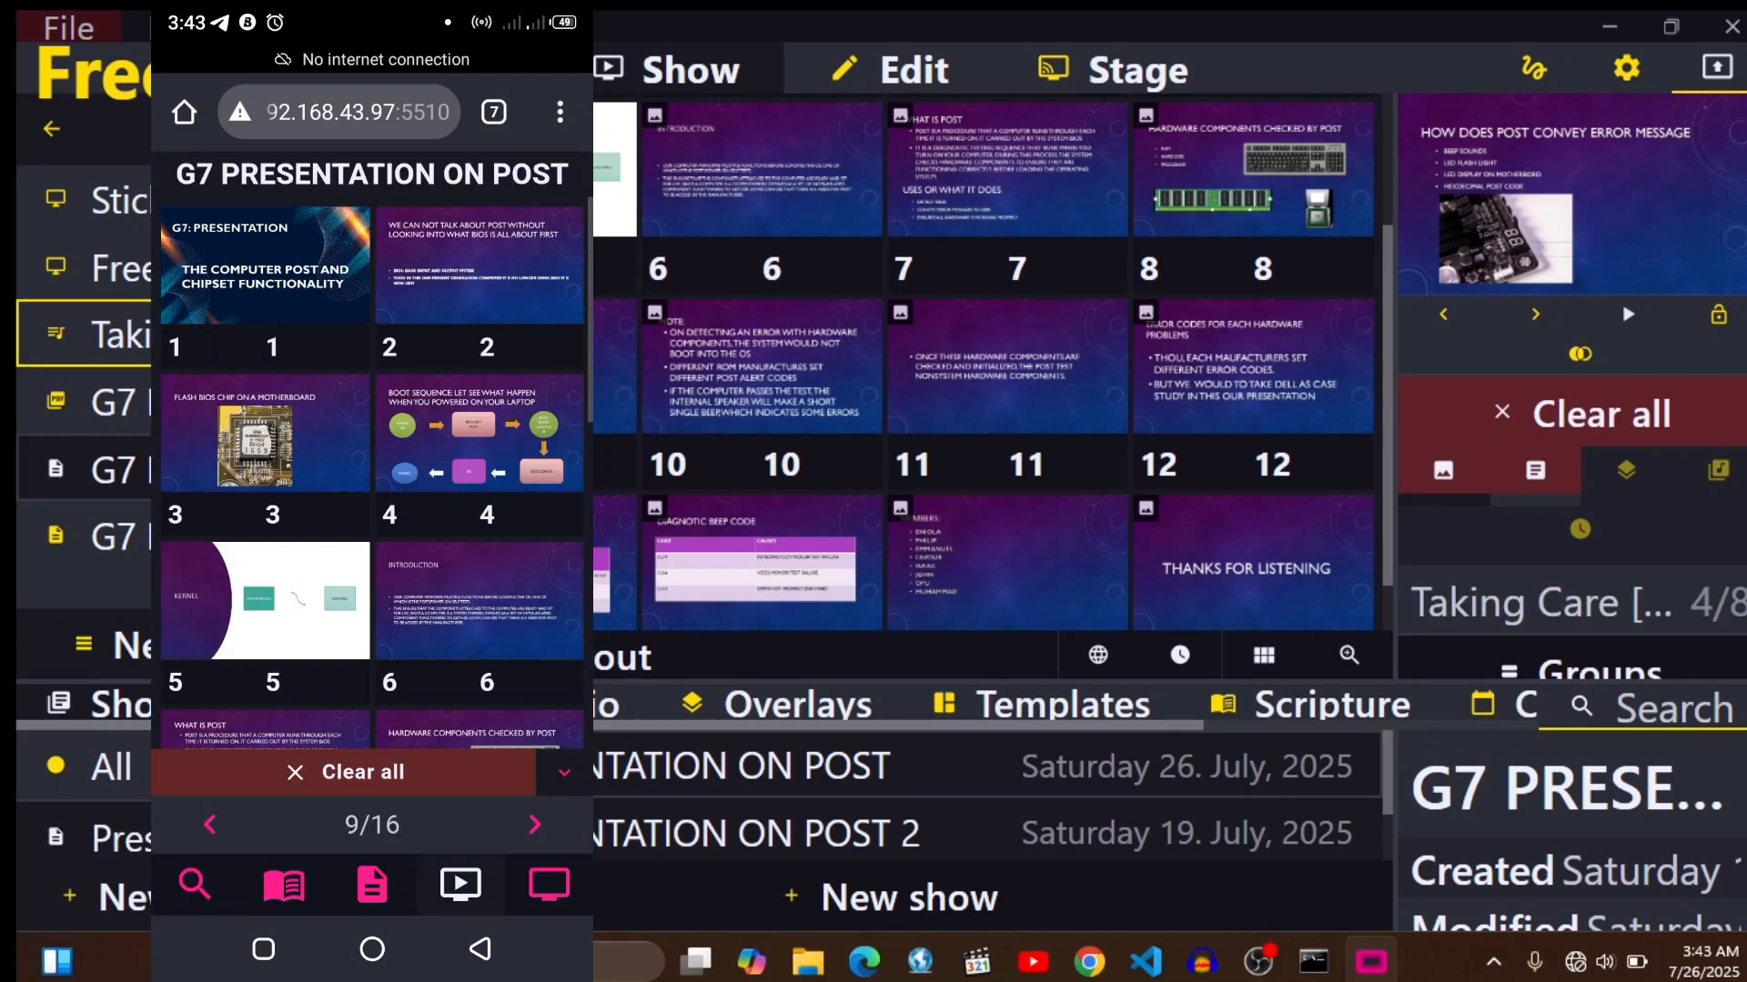
{"action": "left_click", "coordinate": [479, 446]}
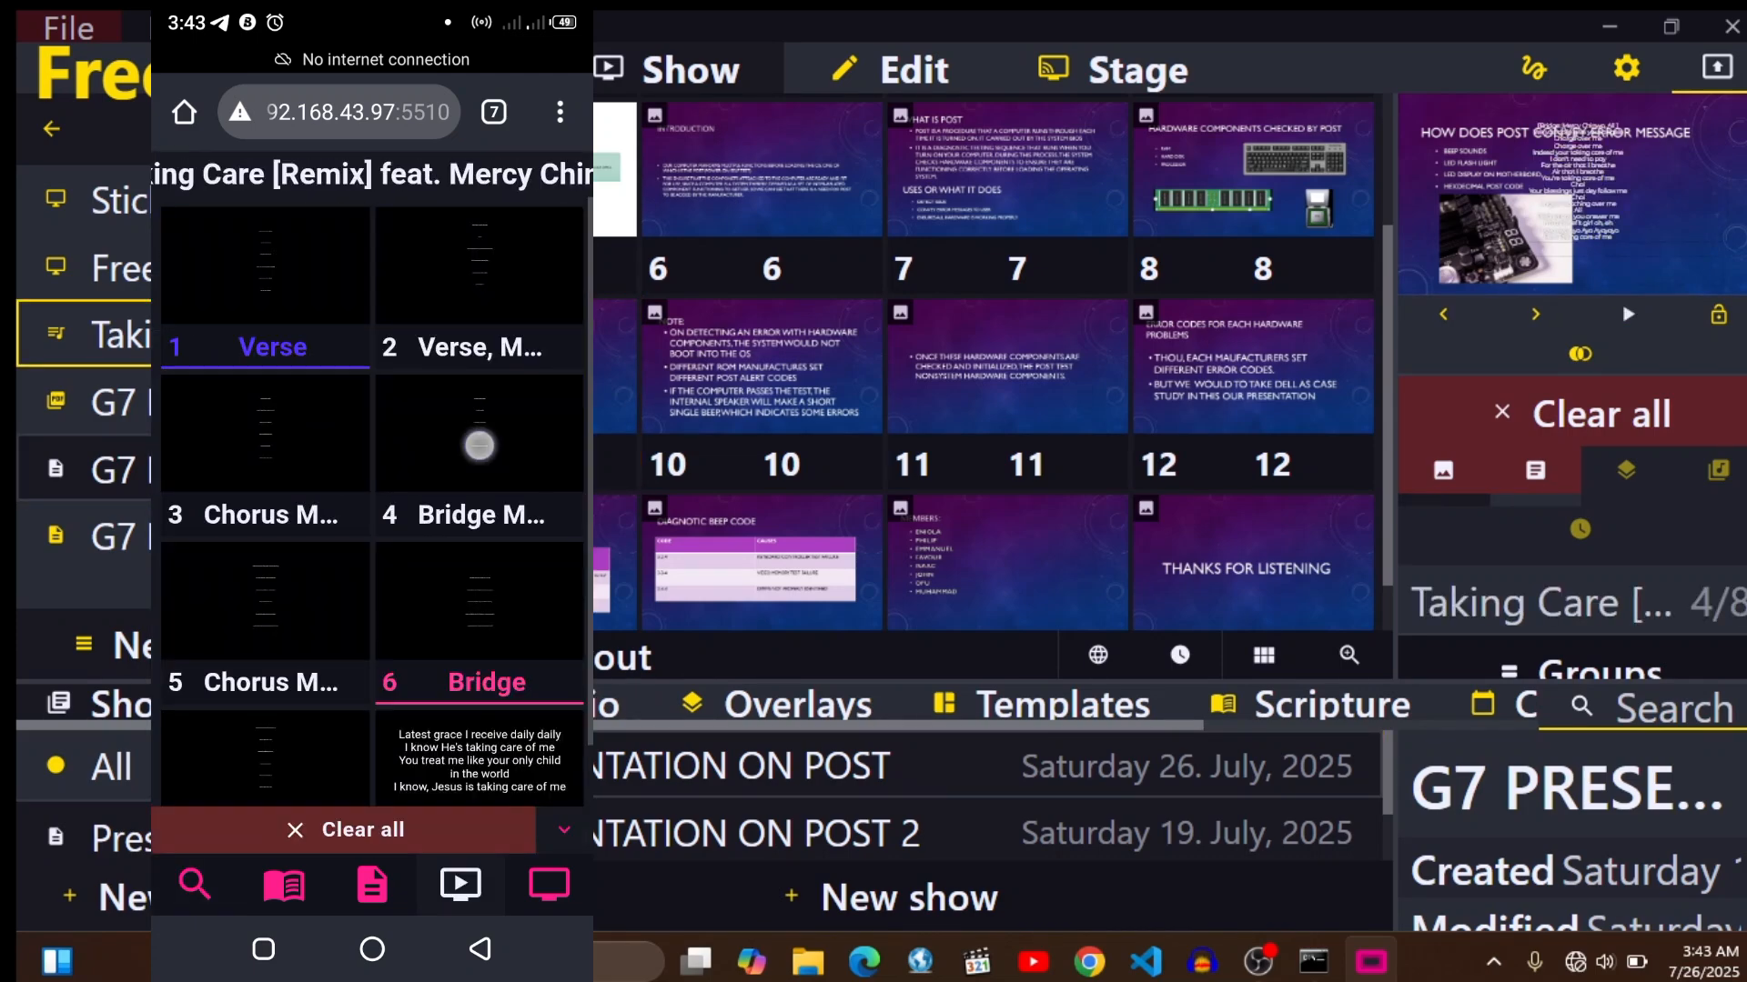
{"action": "left_click", "coordinate": [444, 628]}
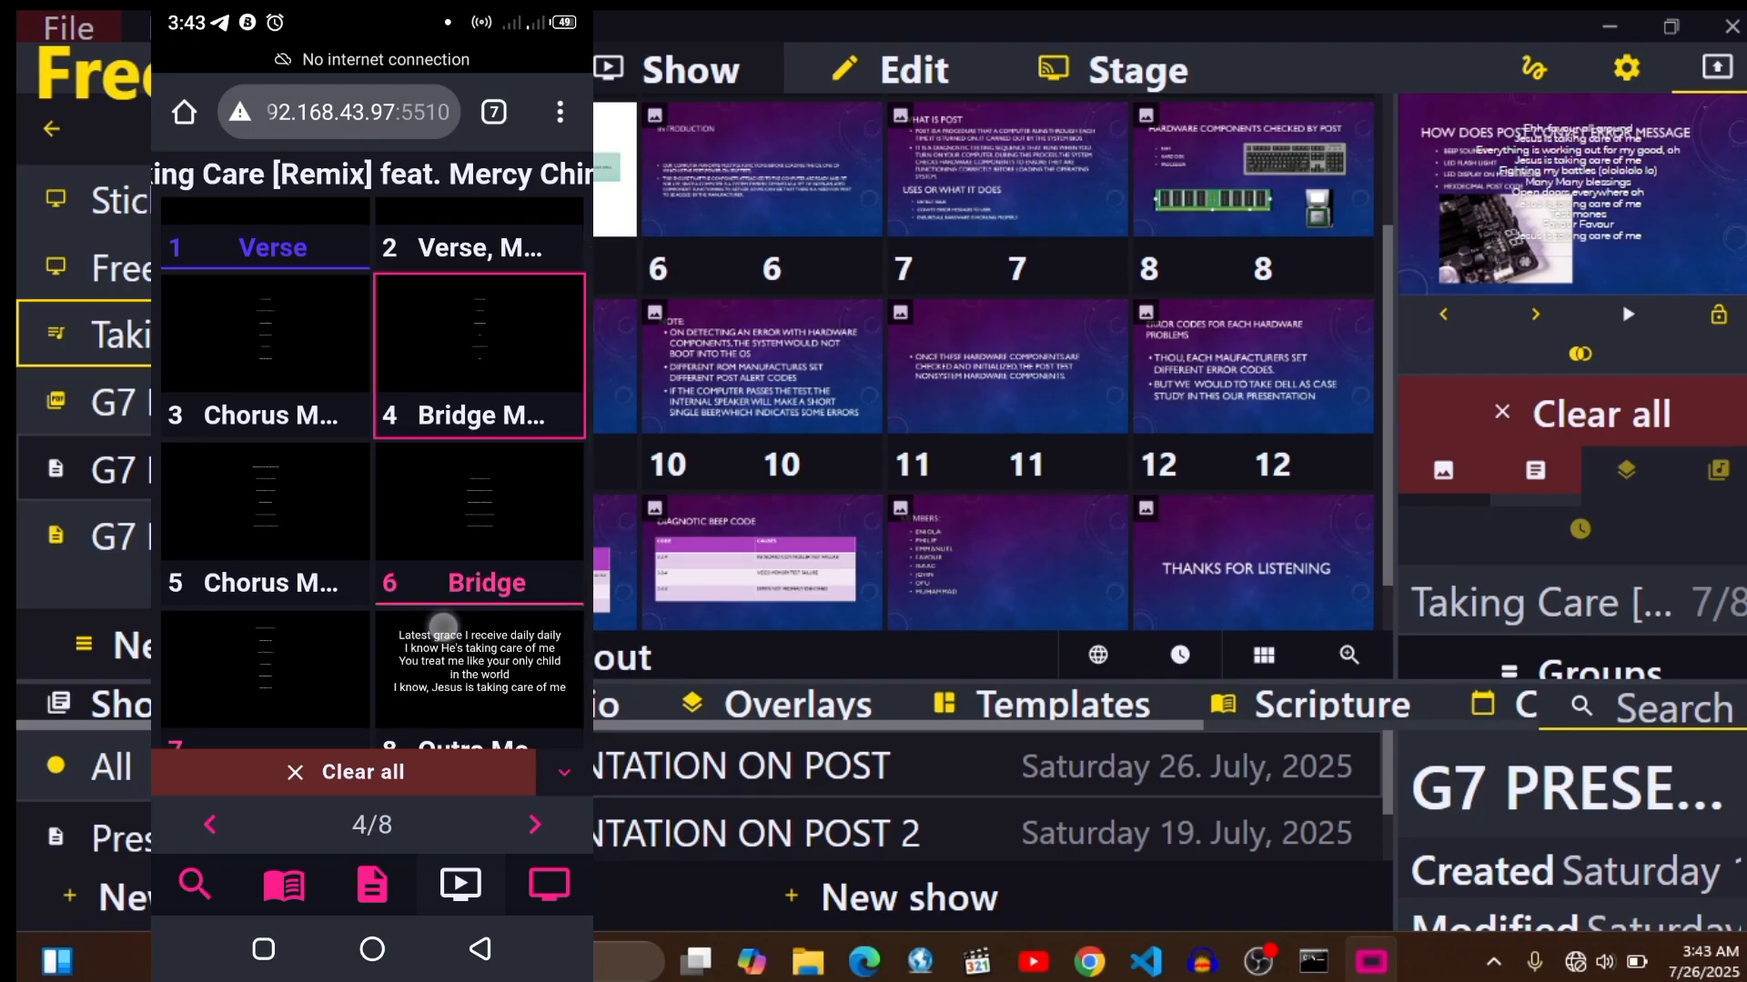
{"action": "left_click", "coordinate": [303, 674]}
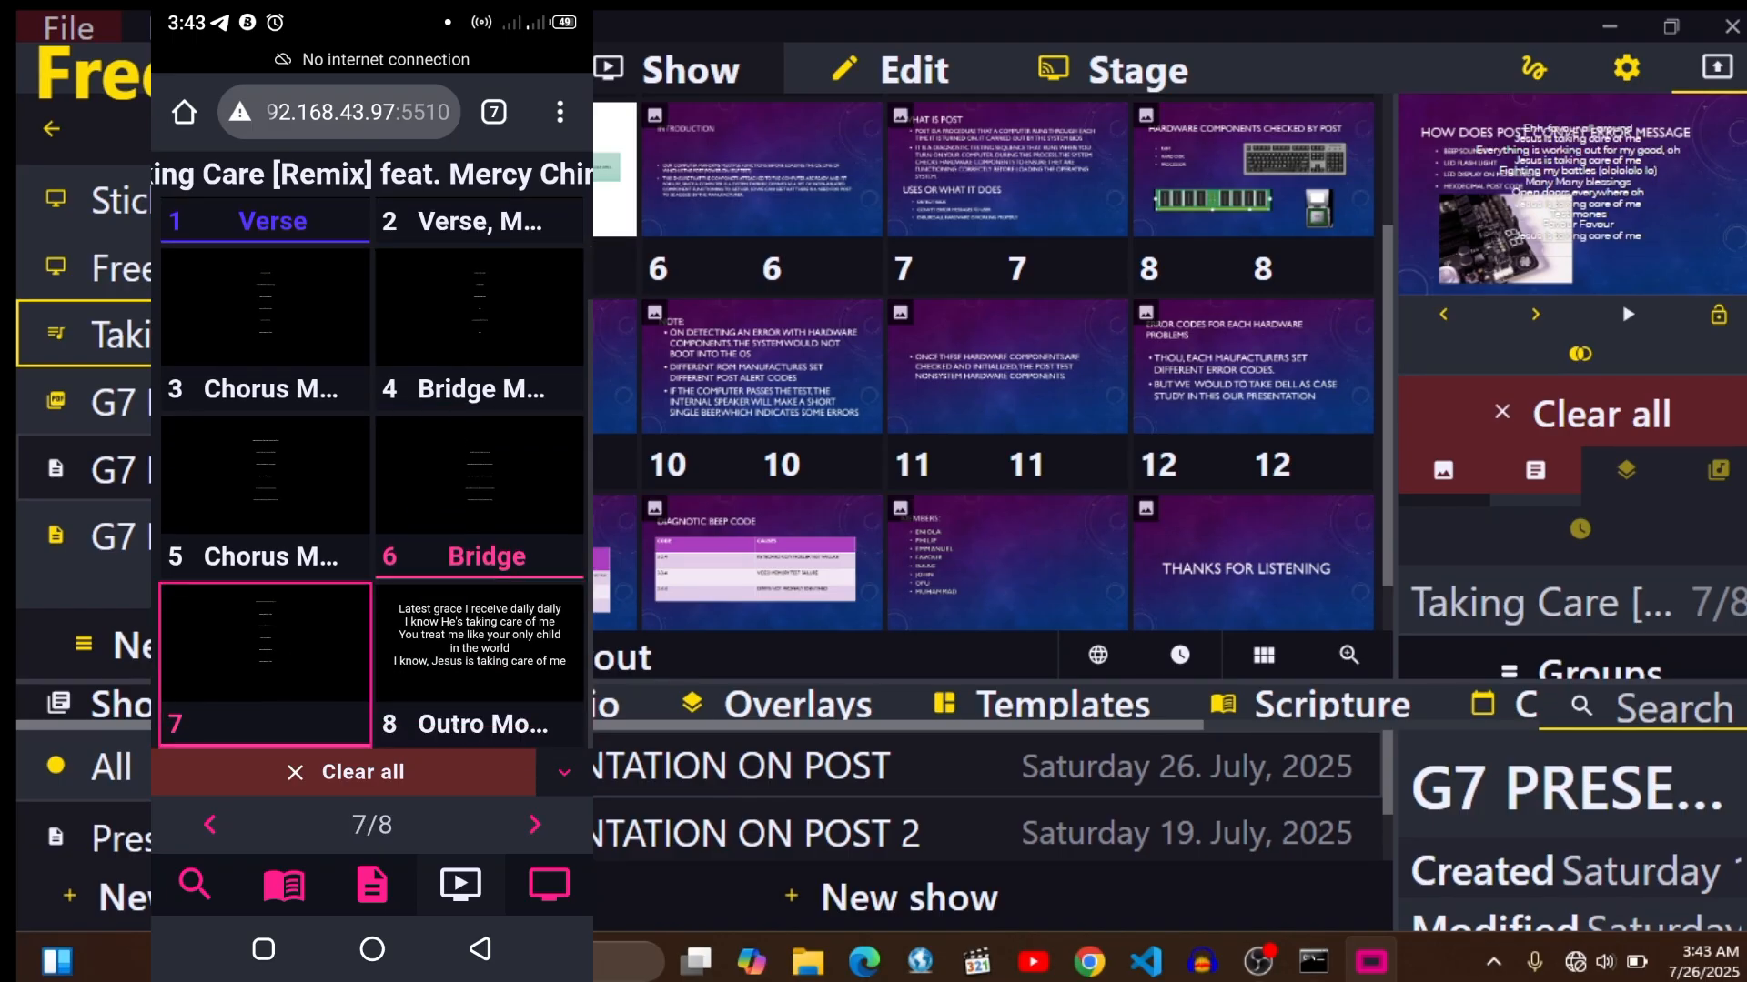
{"action": "left_click", "coordinate": [270, 518]}
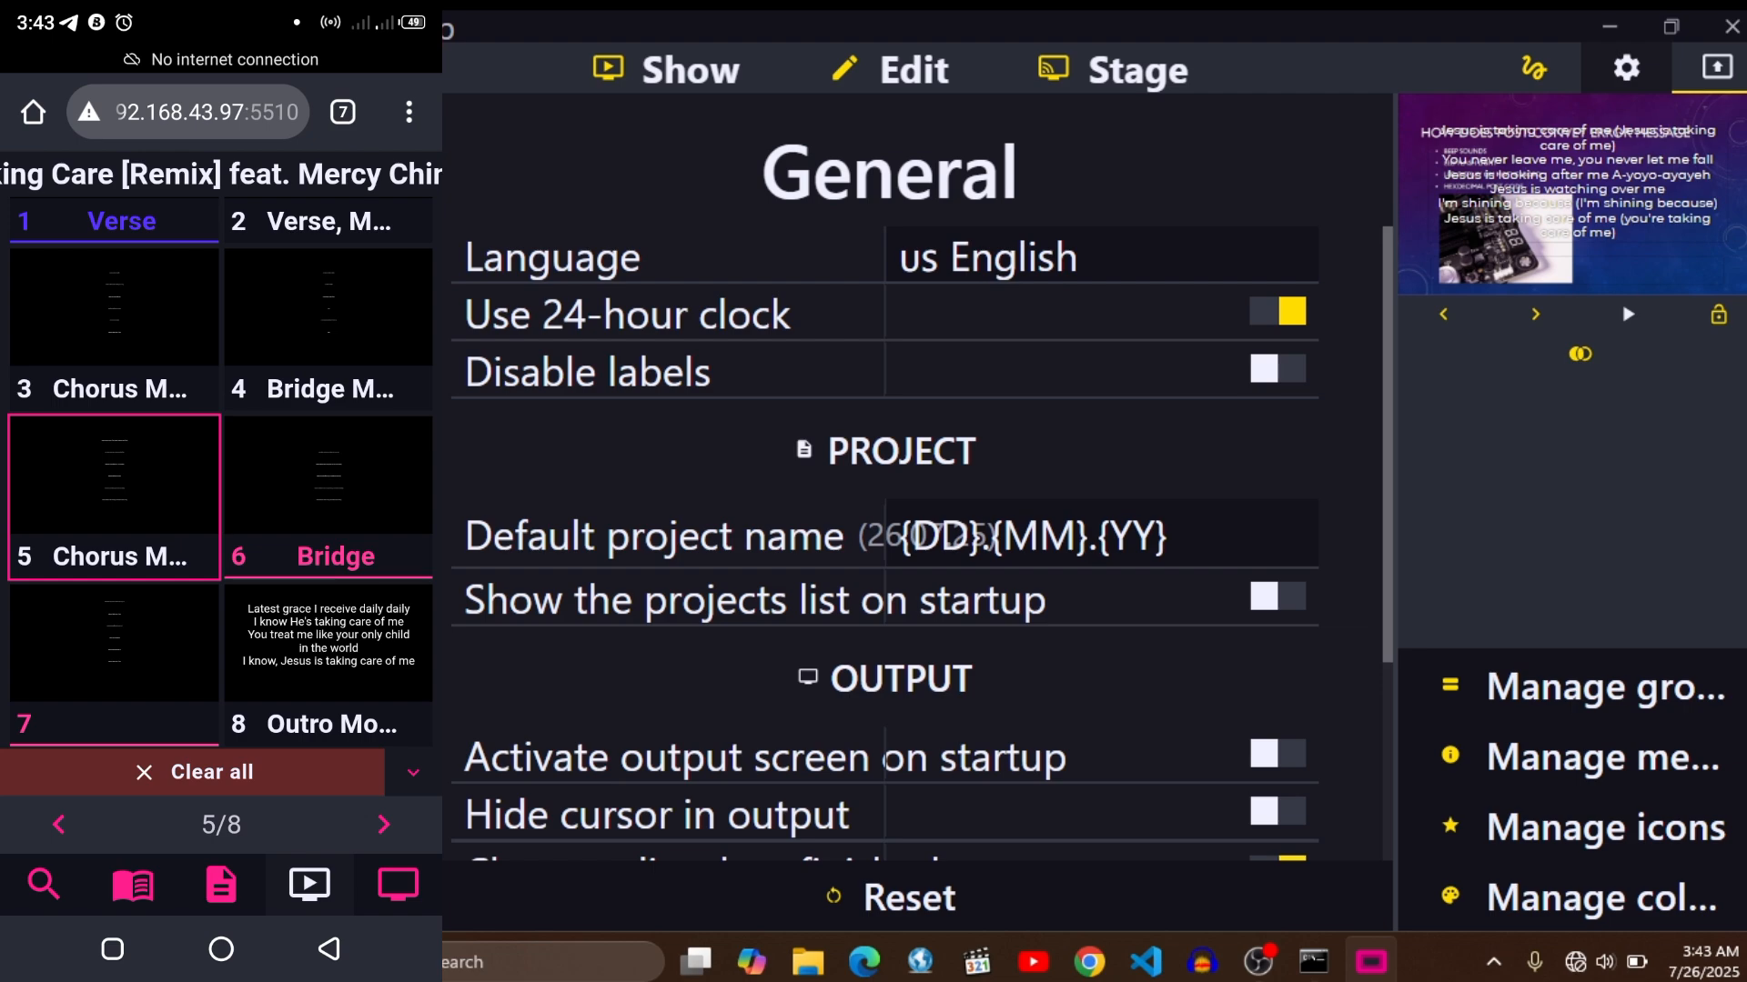
- In the Connection settings, switch ControlShow off and on again to show its web address, and close the connection details
{"action": "left_click", "coordinate": [218, 304]}
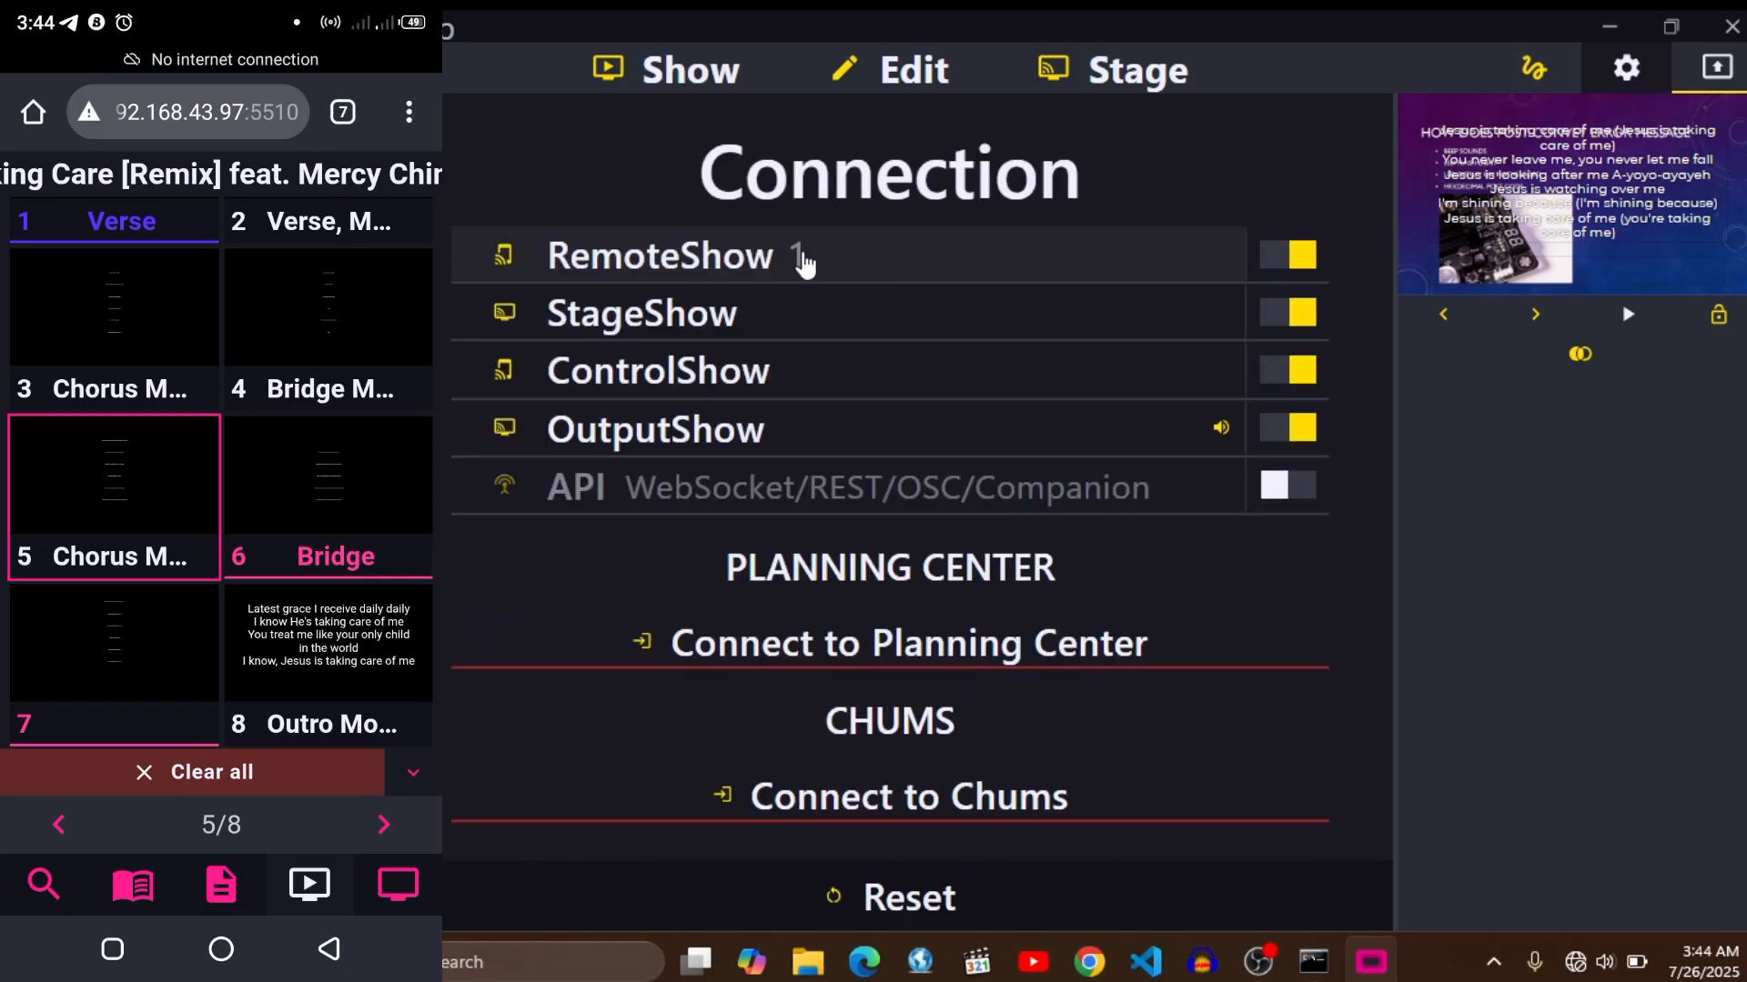
{"action": "left_click", "coordinate": [1292, 371]}
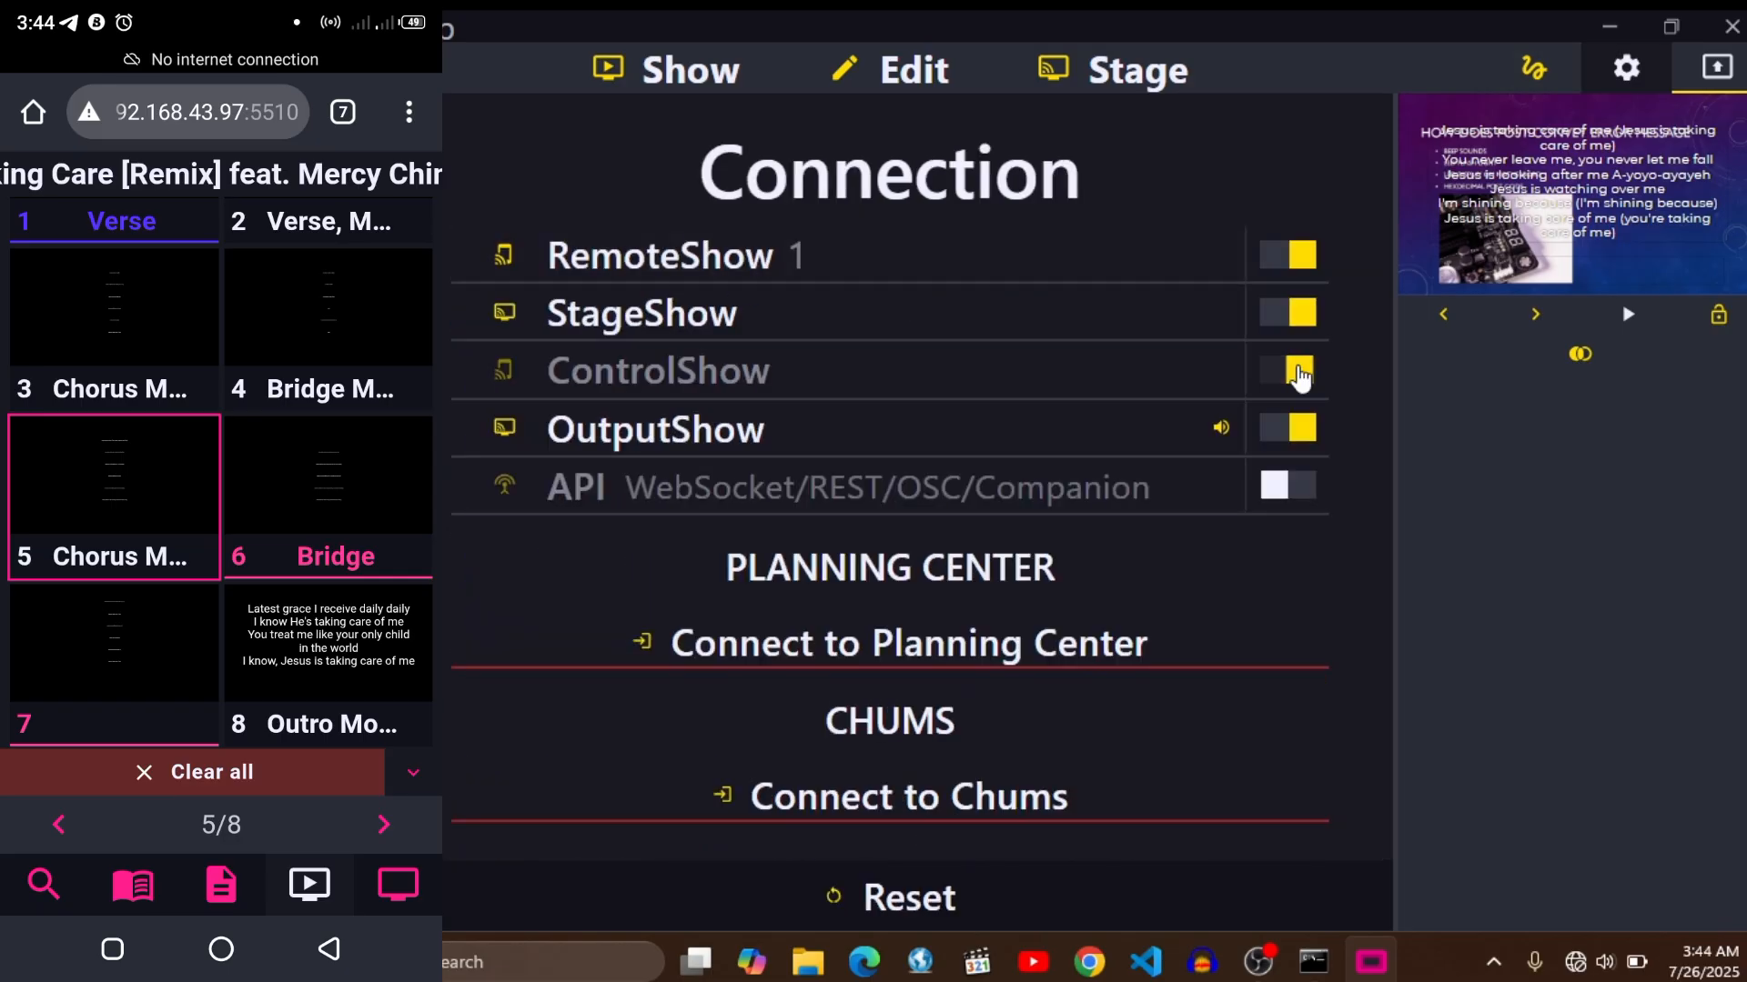
{"action": "left_click", "coordinate": [1292, 371]}
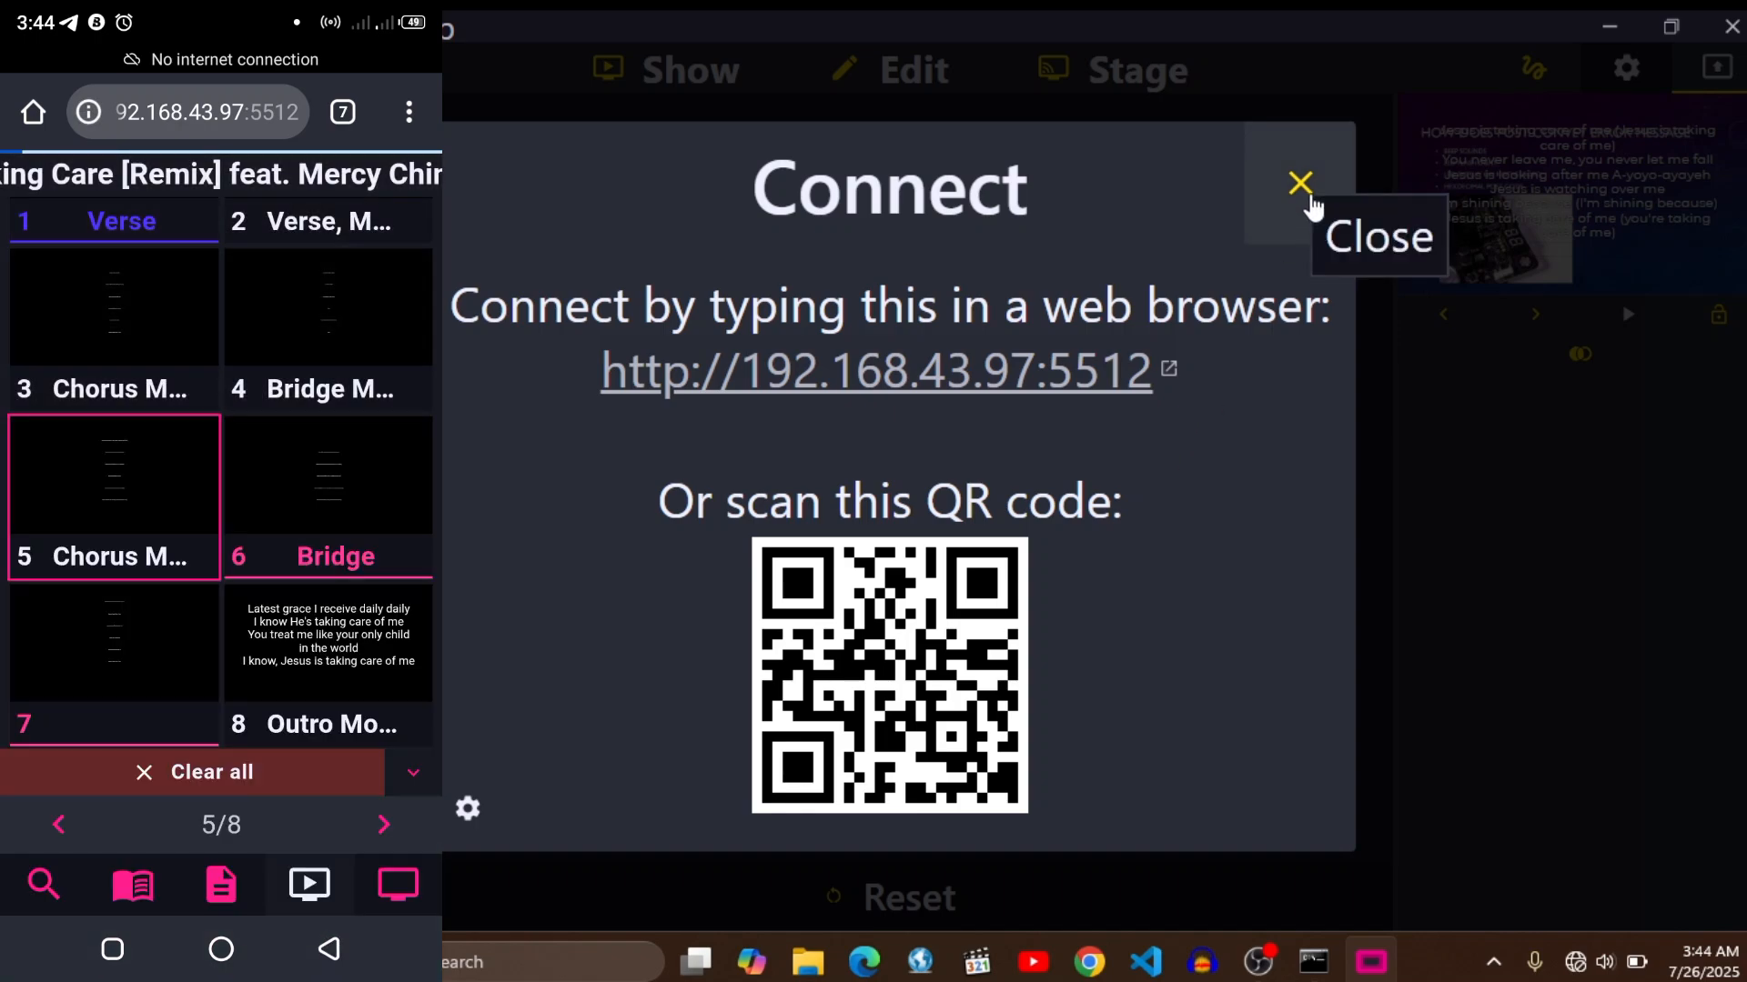
{"action": "left_click", "coordinate": [1312, 202]}
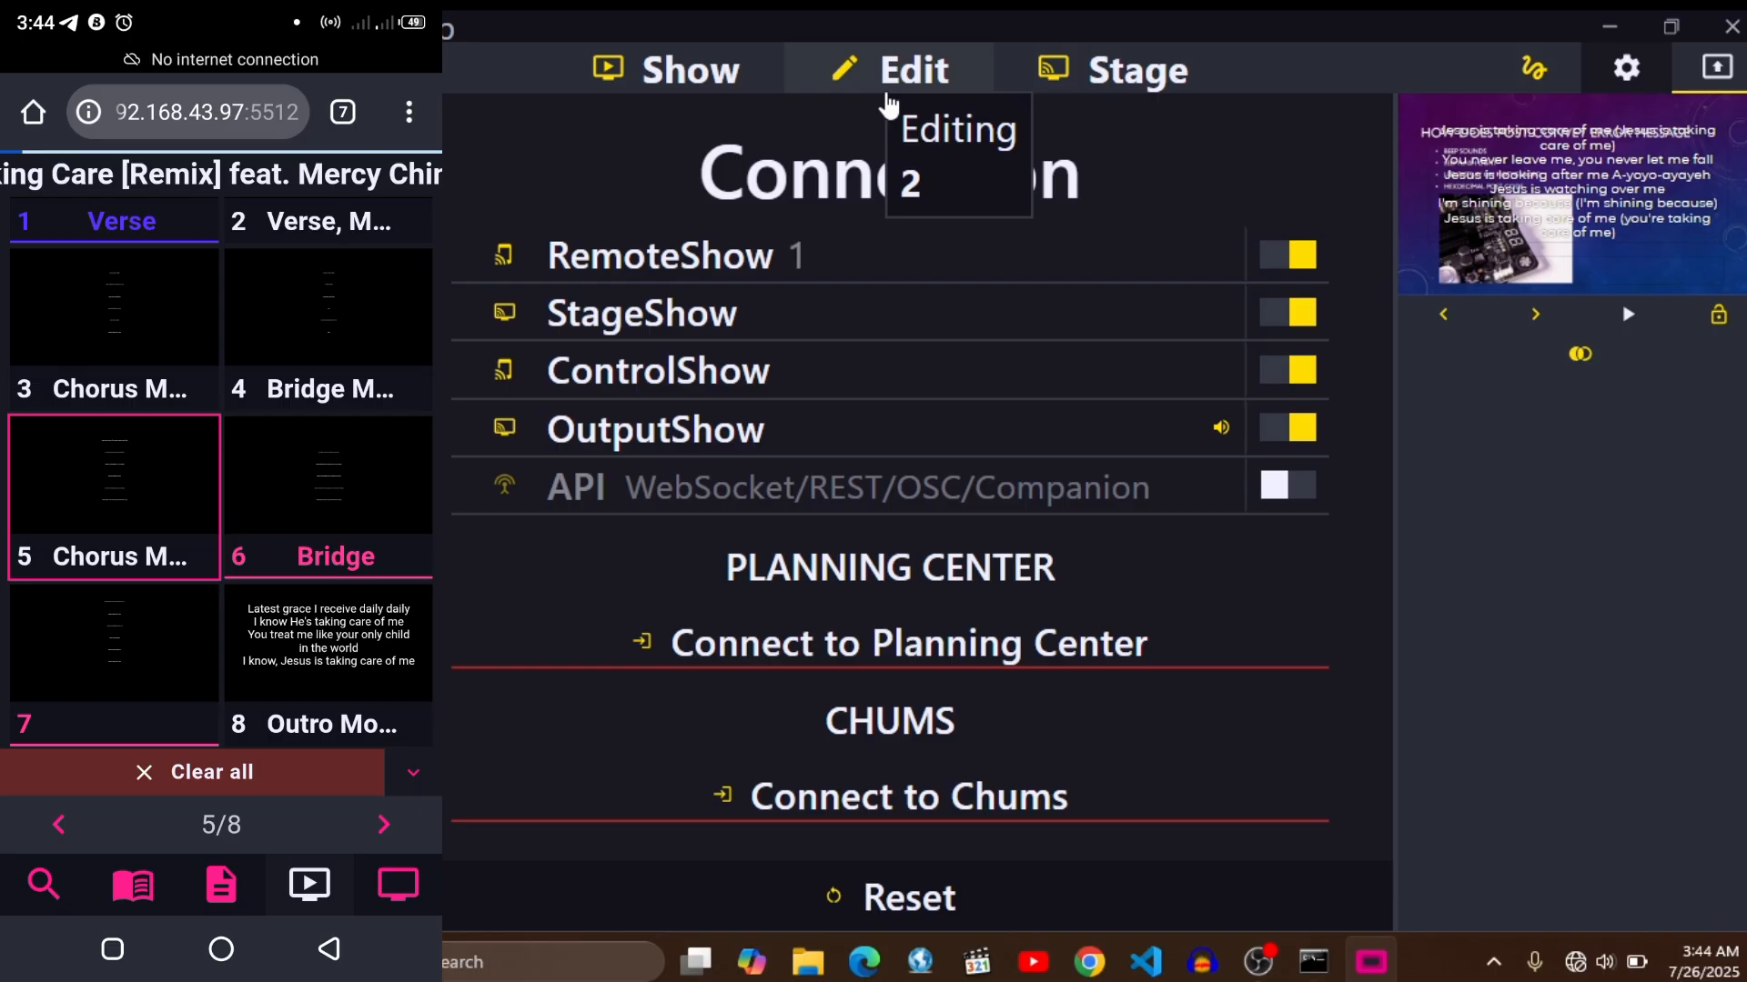
- Load the ControlShow page at 192.168.43.97:5512 in the phone's browser
{"action": "scroll", "coordinate": [338, 587], "scroll_direction": "up", "scroll_amount": 1}
{"action": "left_click_drag", "start_coordinate": [339, 587], "coordinate": [364, 728]}
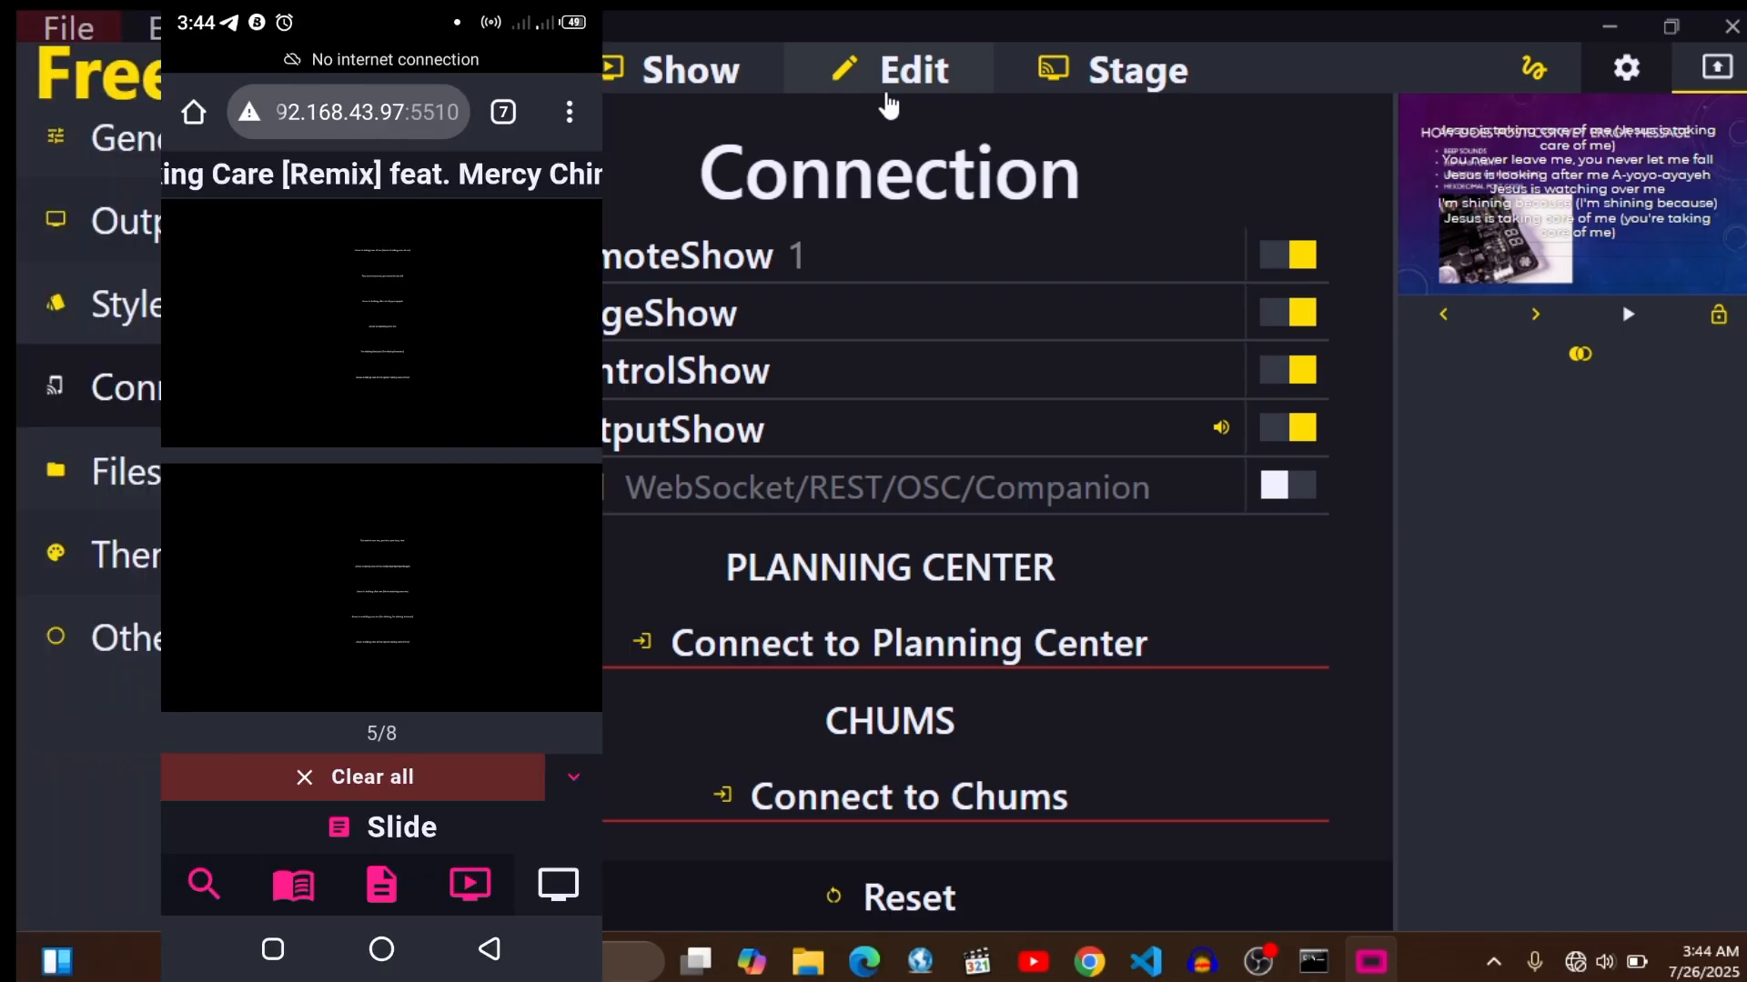
{"action": "left_click", "coordinate": [446, 125]}
{"action": "left_click", "coordinate": [559, 201]}
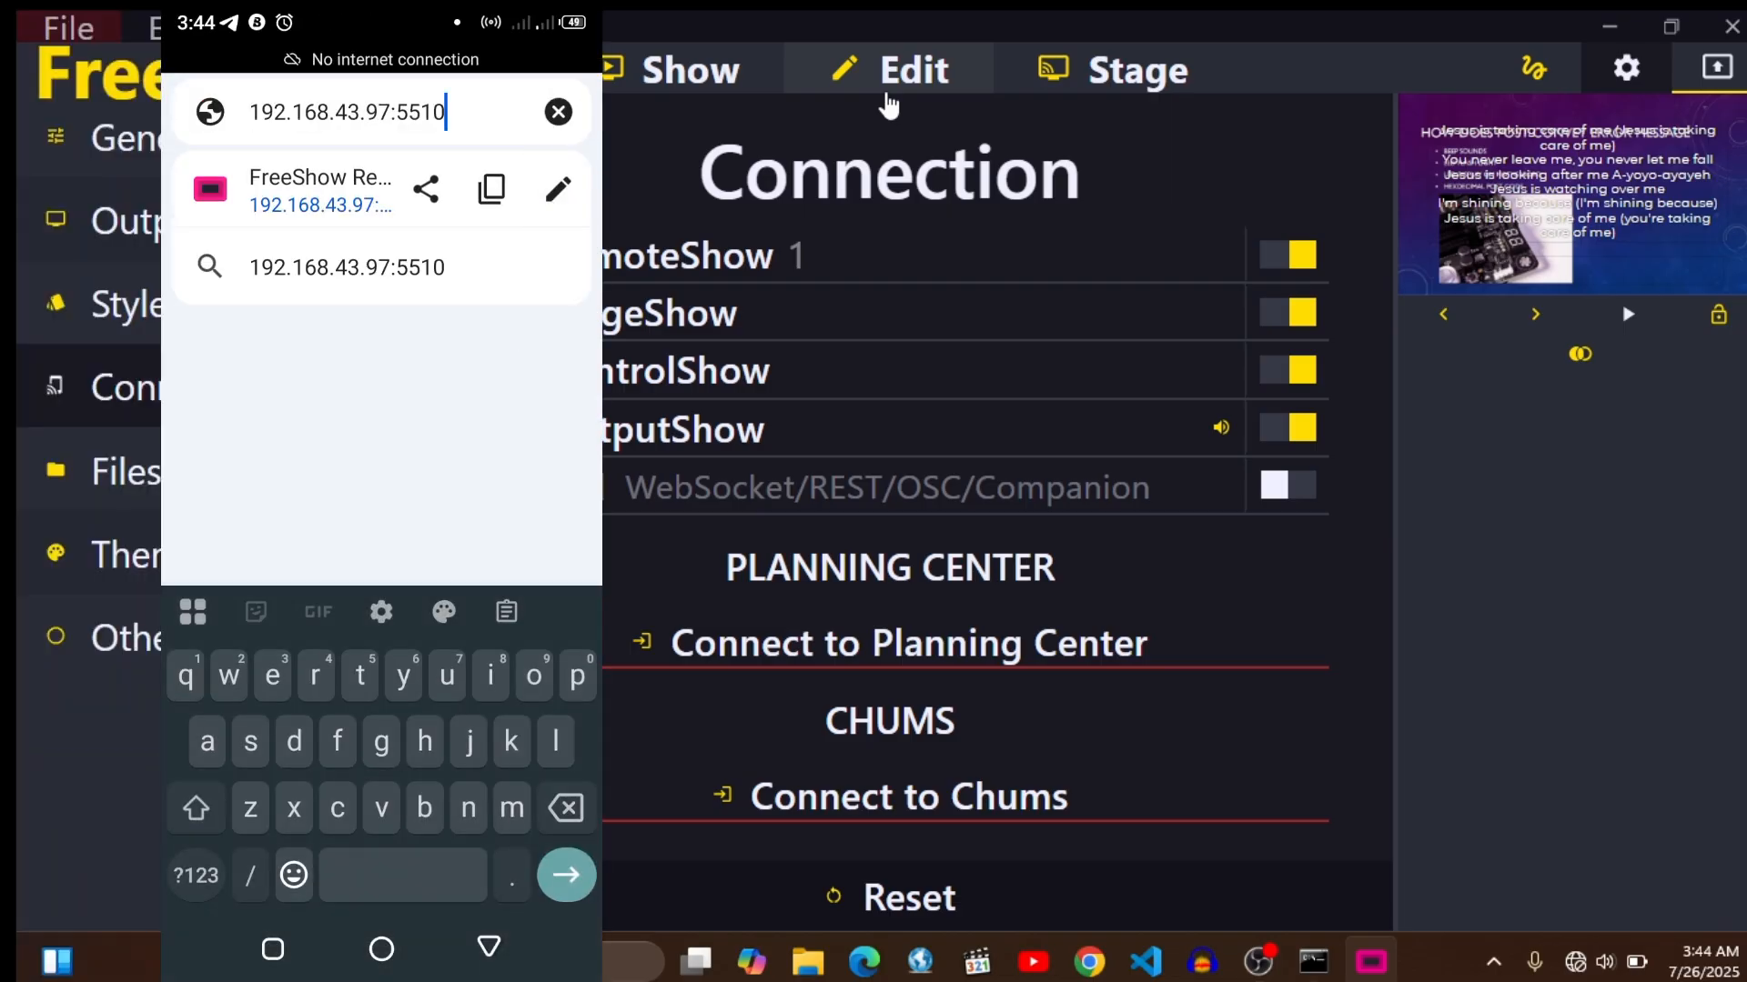
{"action": "key", "text": "BackSpace"}
{"action": "left_click", "coordinate": [195, 875]}
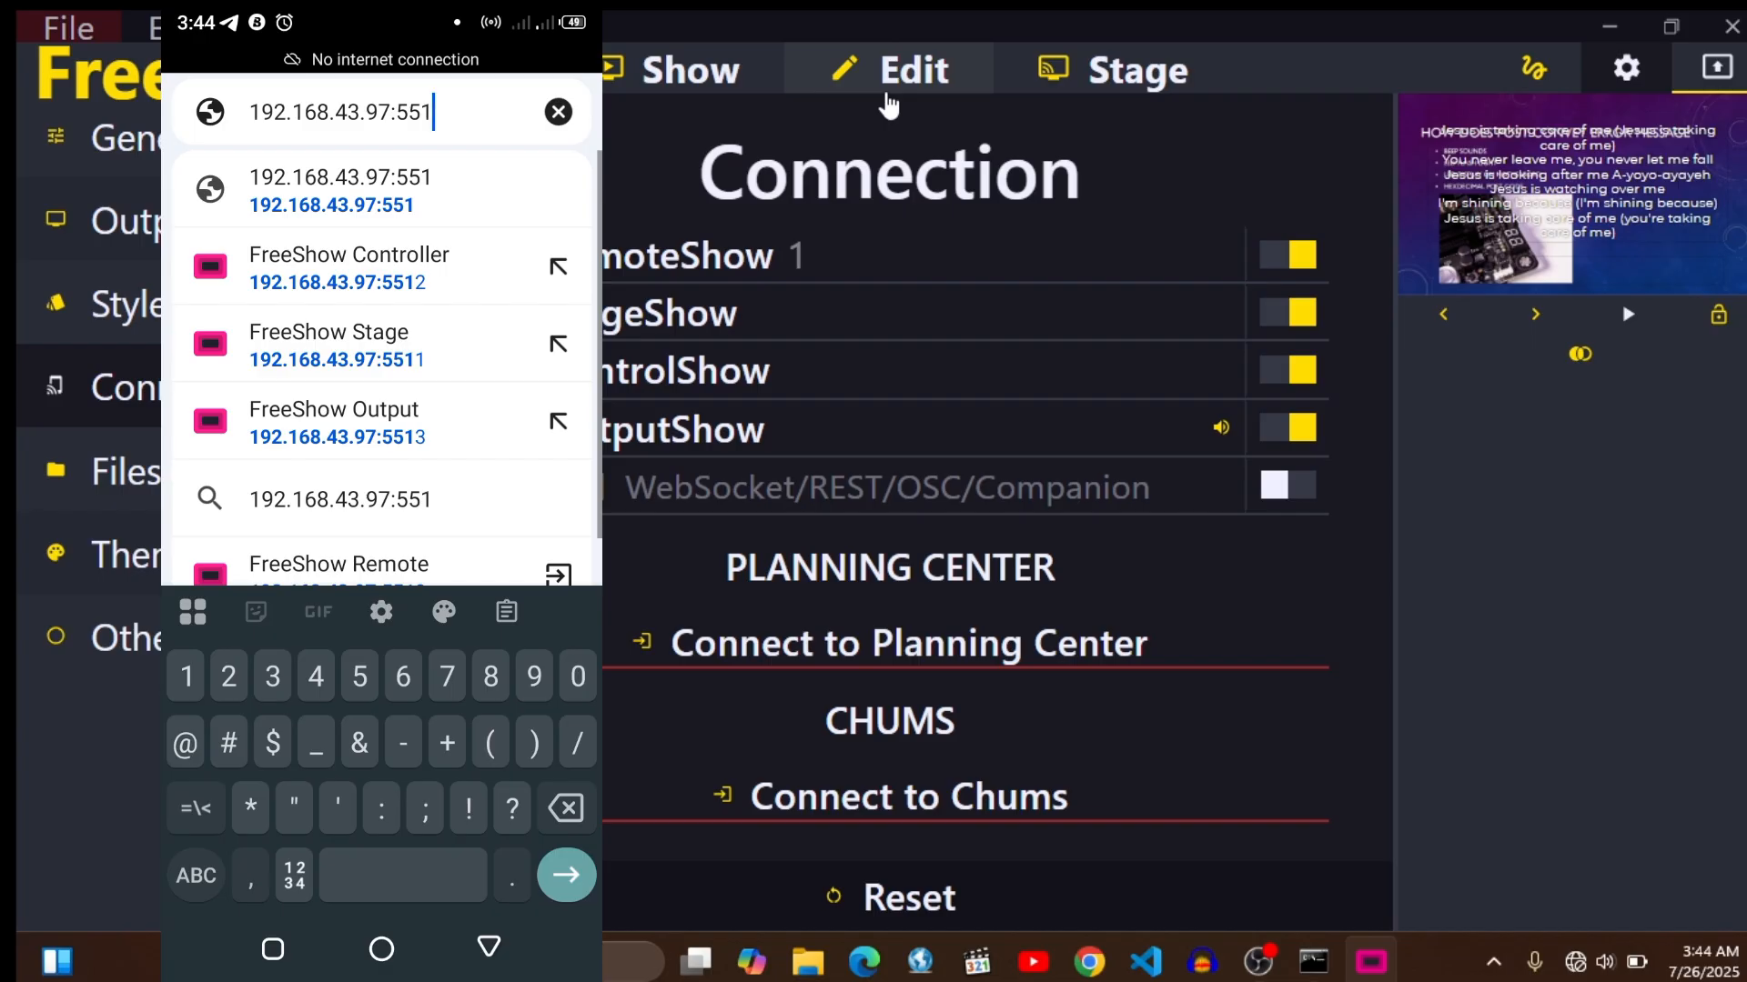
{"action": "type", "text": "2"}
{"action": "left_click", "coordinate": [507, 182]}
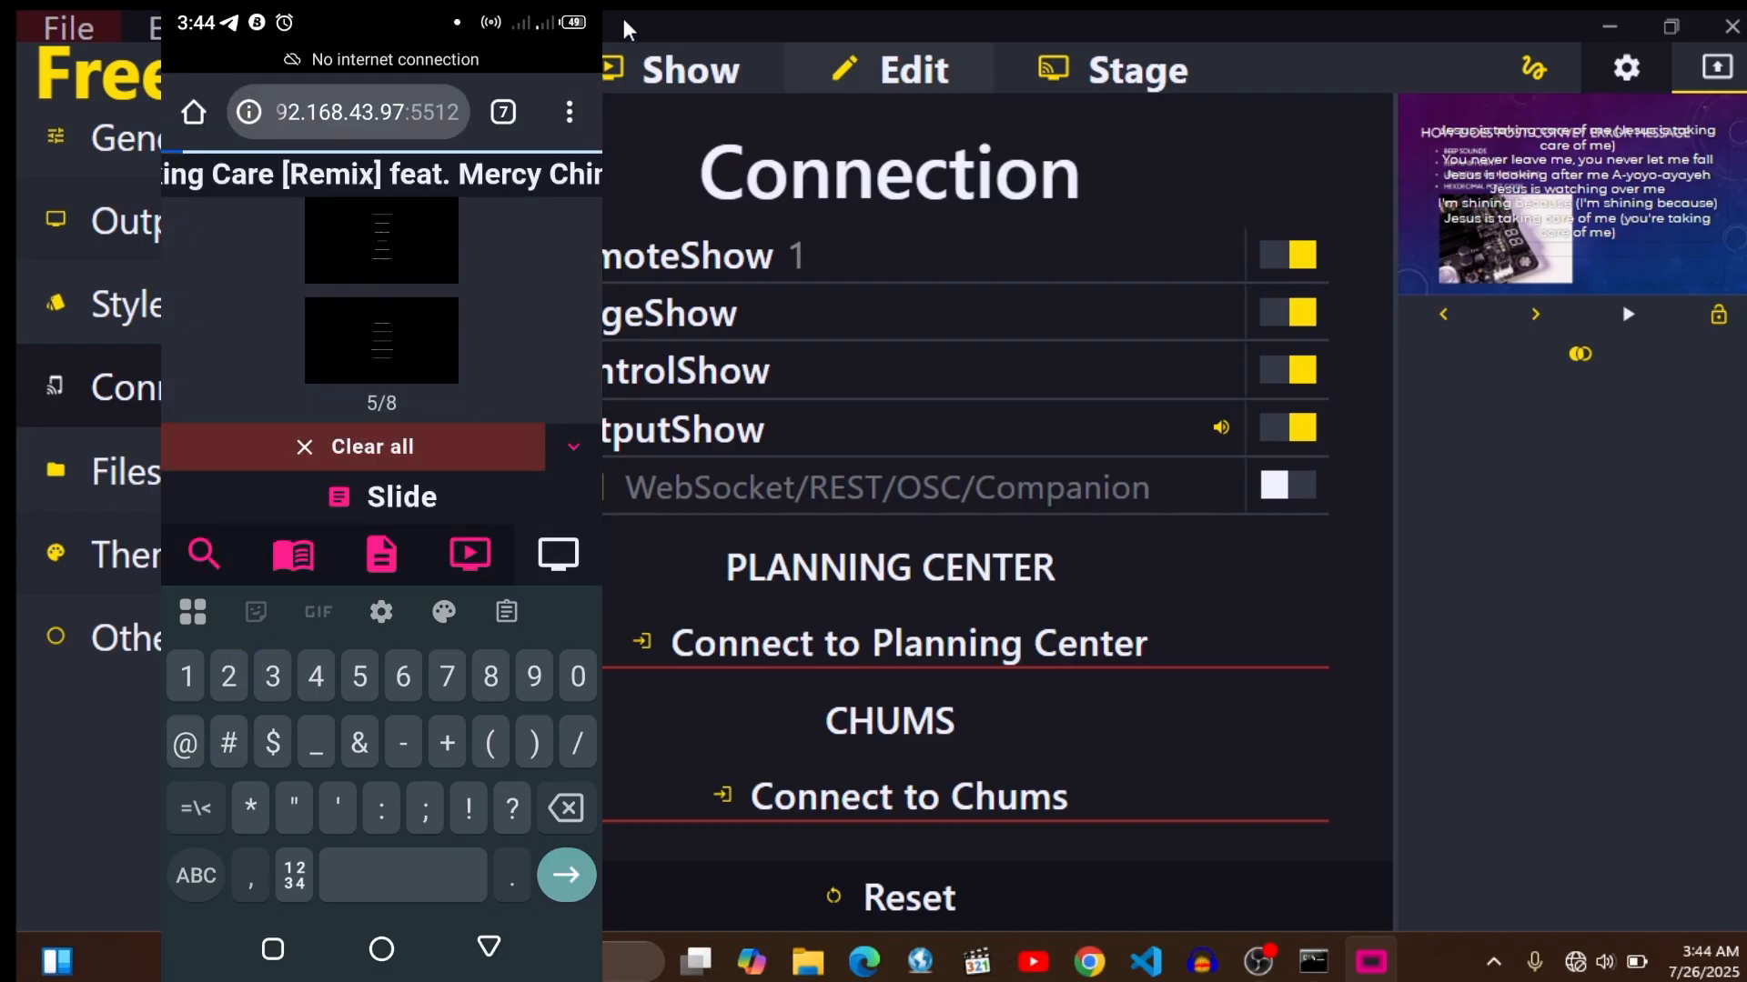
- Save and quit FreeShow, and relaunch it with the command prompt window minimised
{"action": "left_click", "coordinate": [640, 70]}
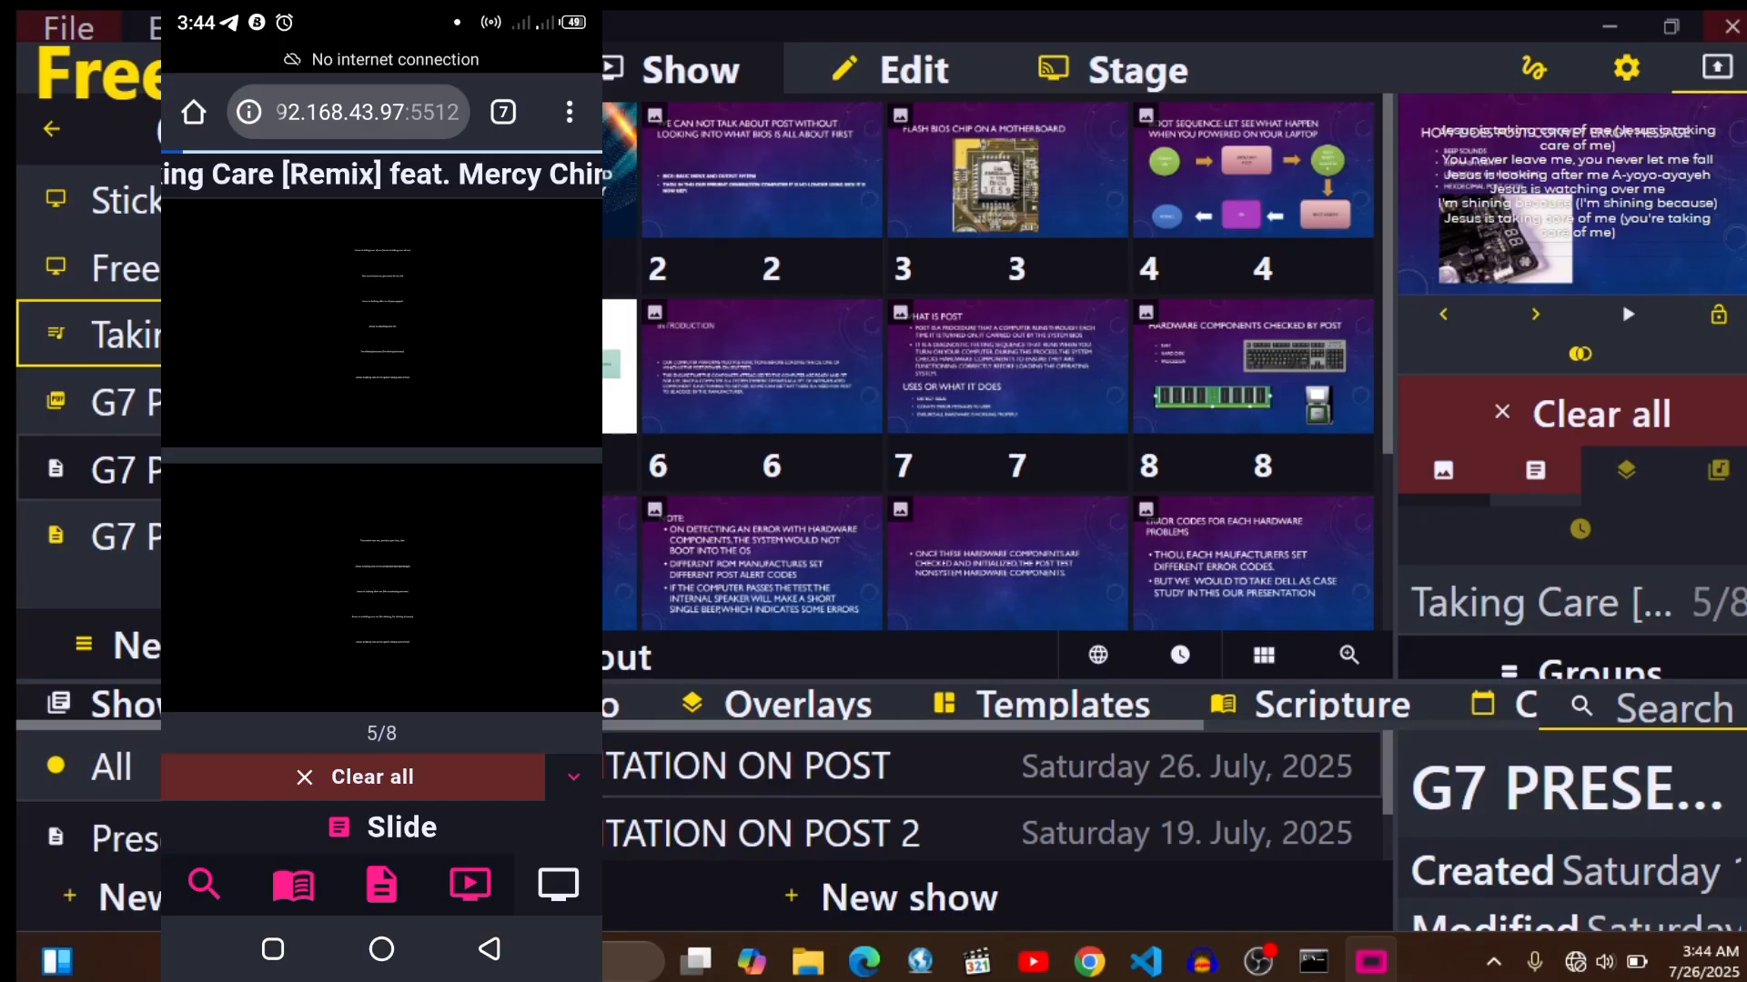
{"action": "left_click", "coordinate": [1732, 26]}
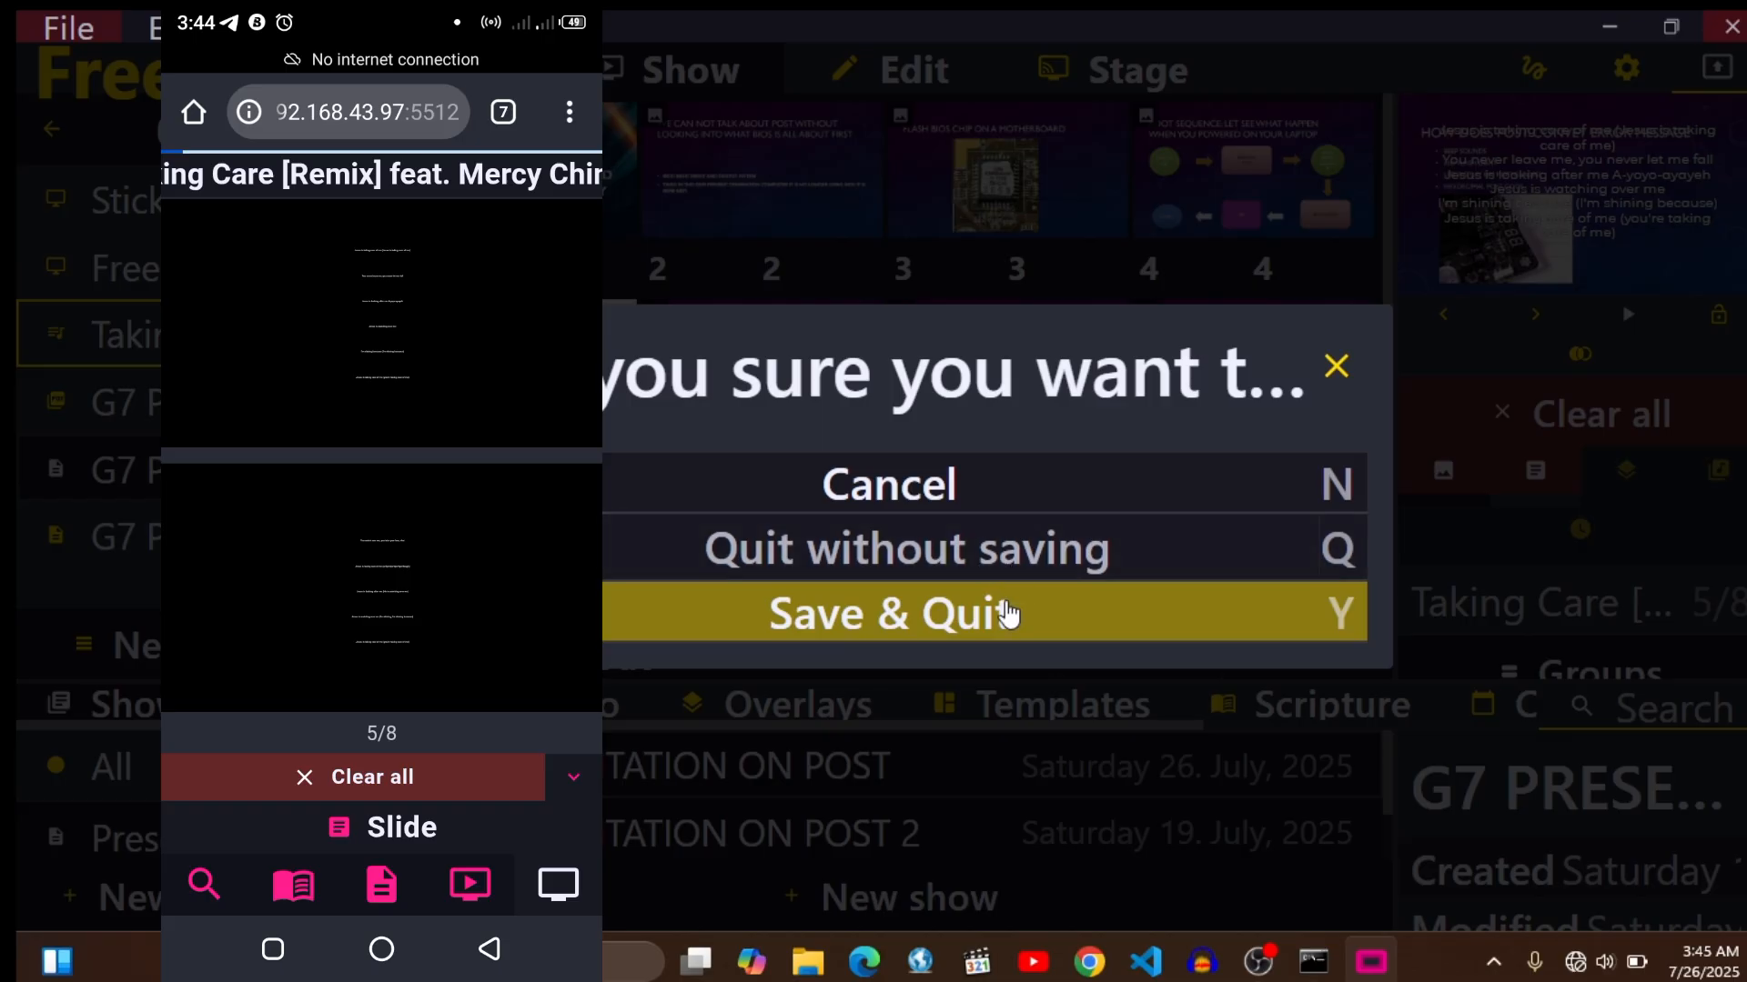
{"action": "left_click", "coordinate": [1002, 613]}
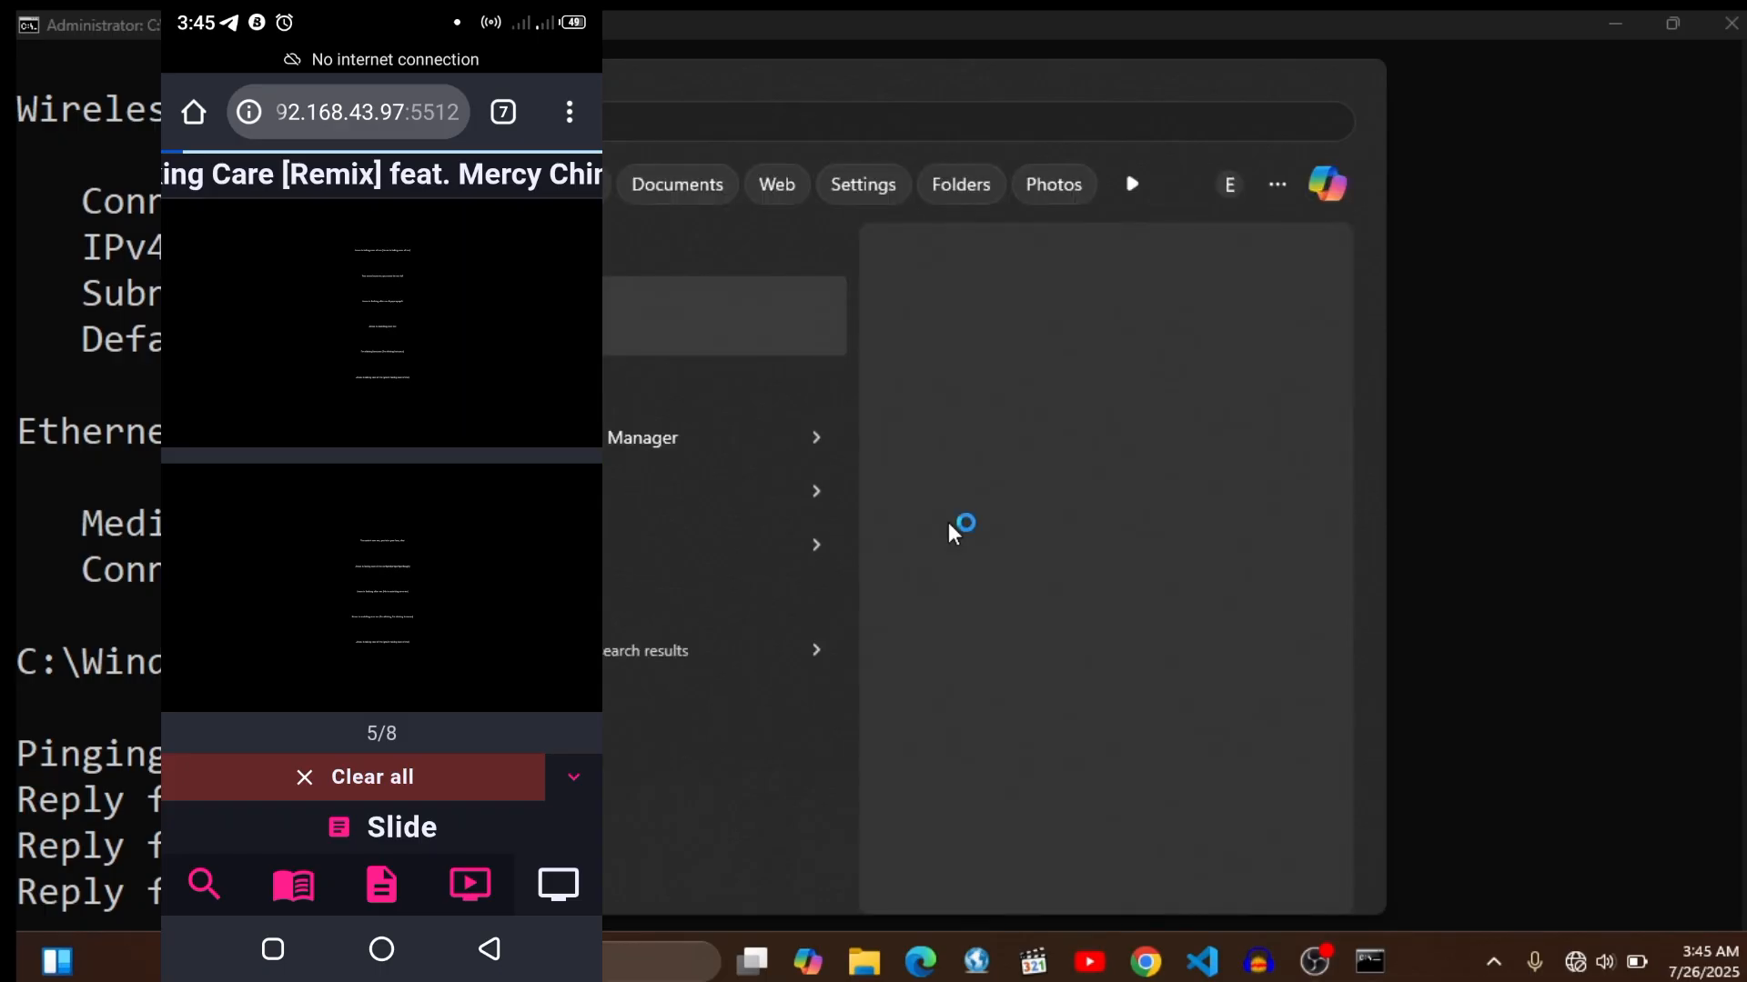
{"action": "key", "text": "Return"}
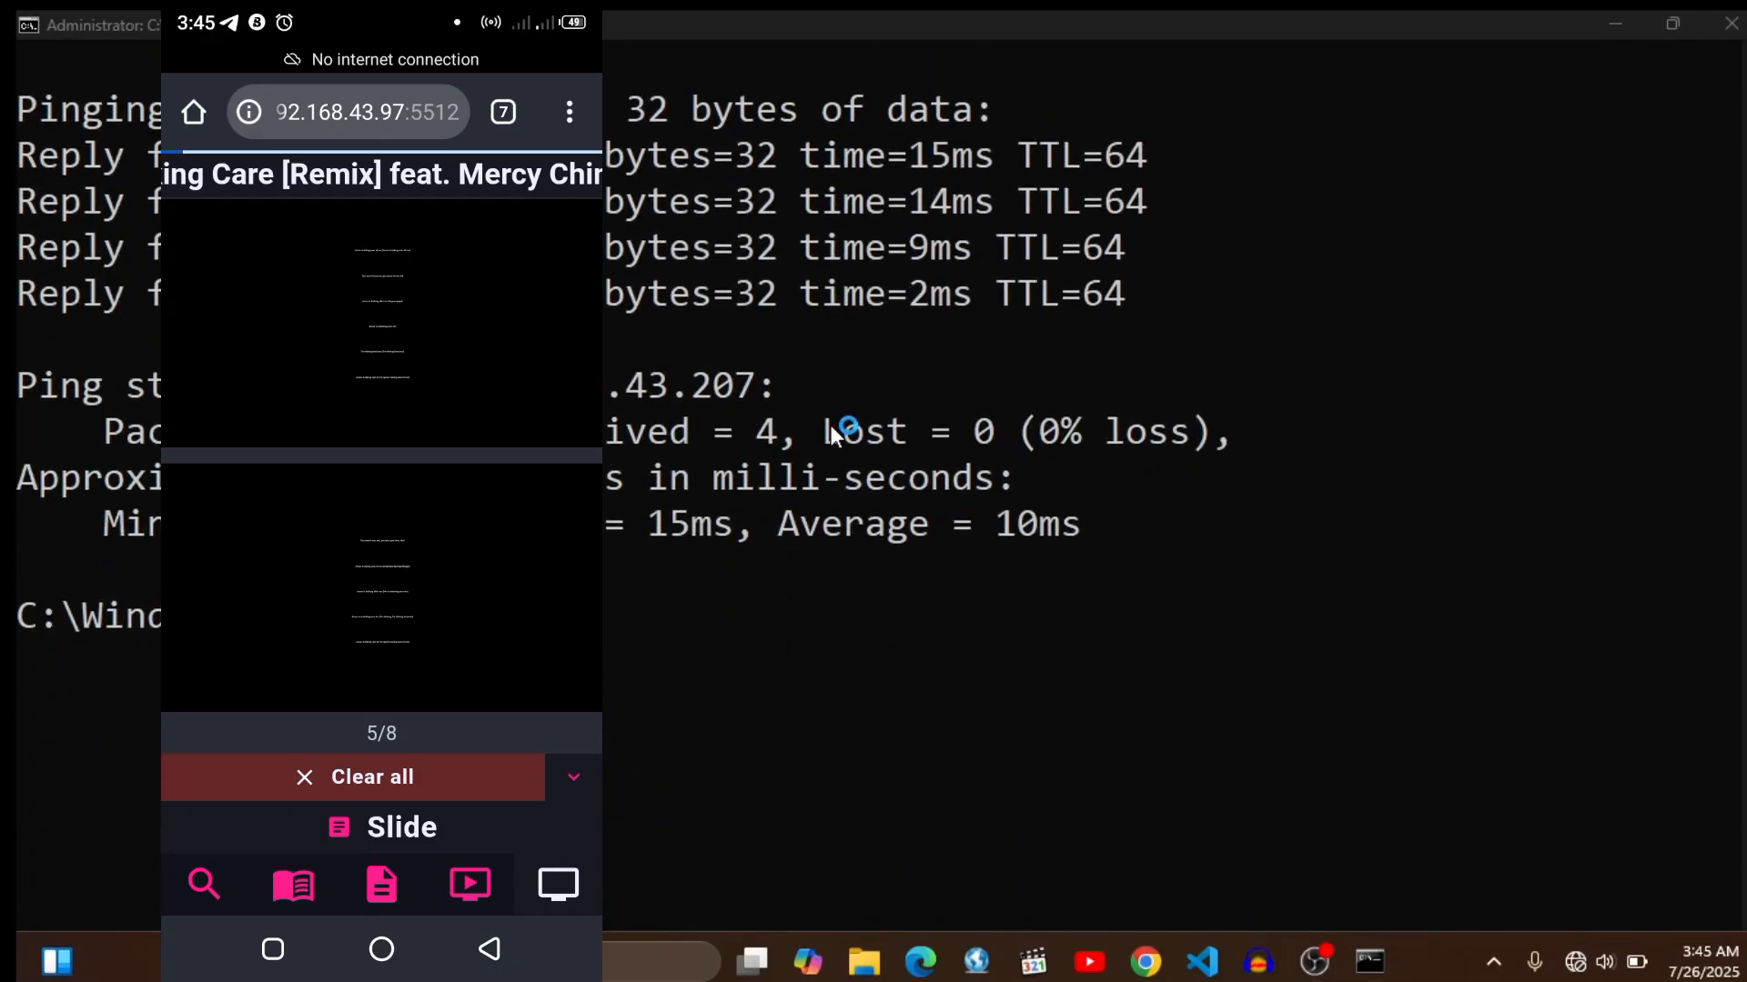
{"action": "left_click", "coordinate": [1614, 23]}
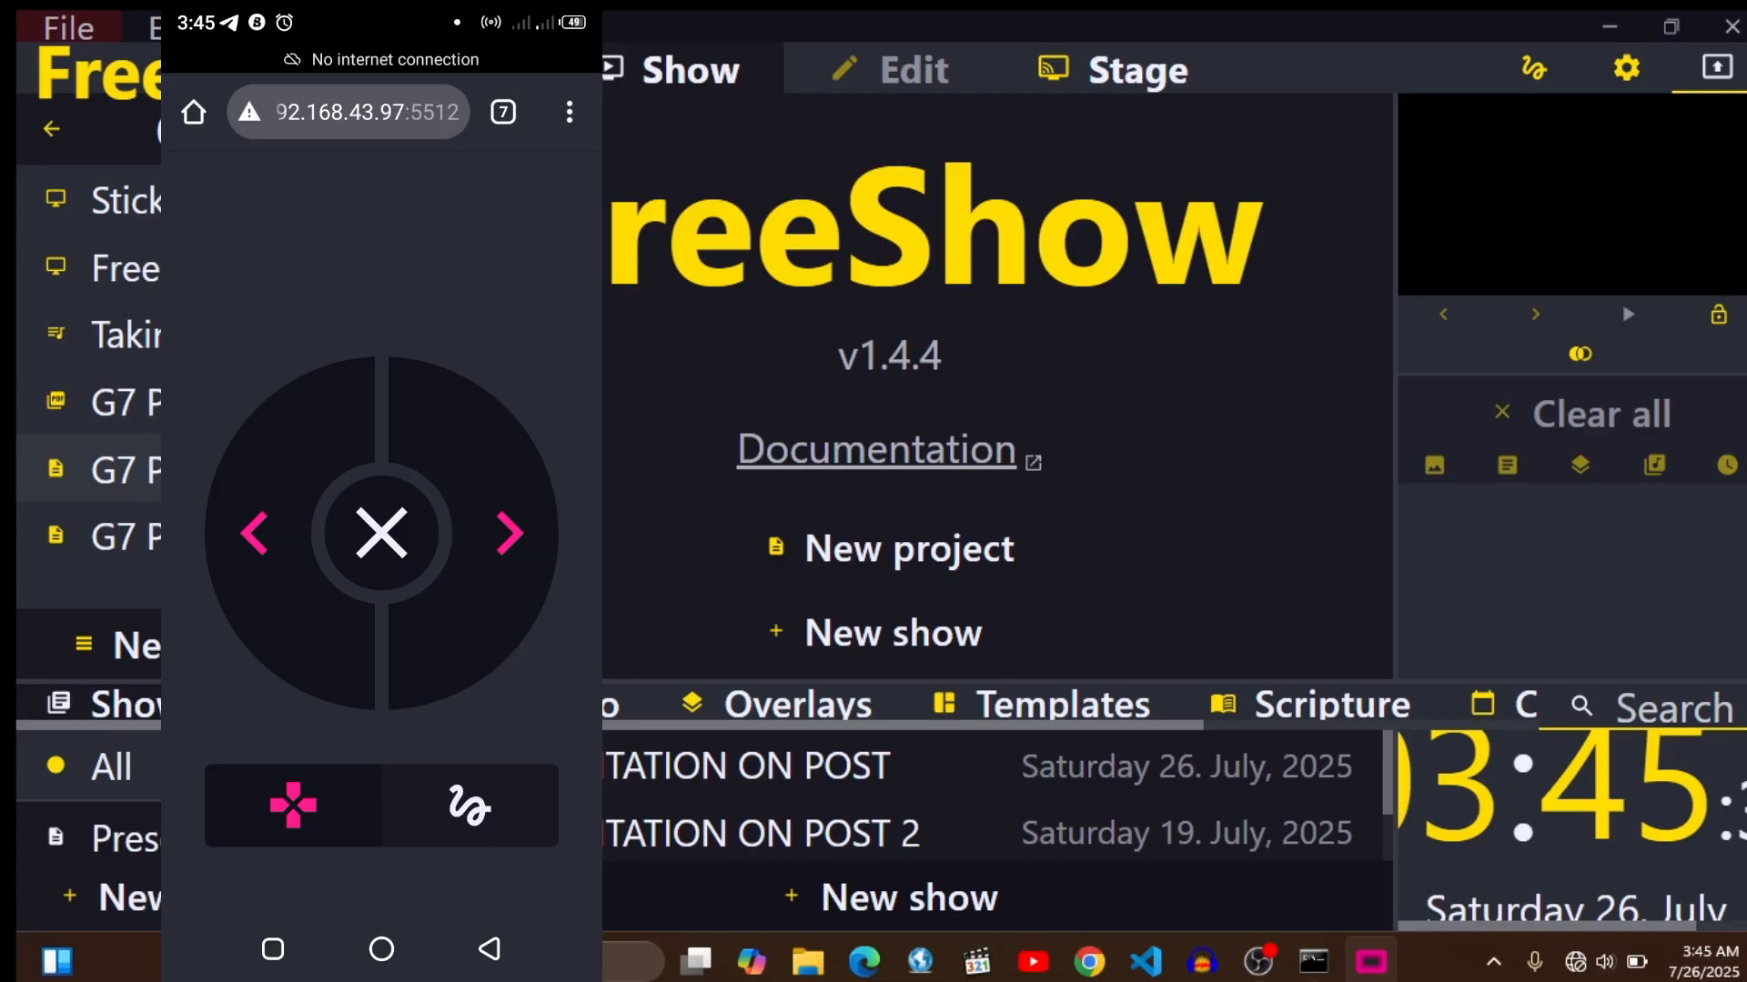
- Open G7 PRESENTATION ON POST in FreeShow, start it at slide 1 and advance to slide 4 with ControlShow on the phone
{"action": "left_click", "coordinate": [227, 471]}
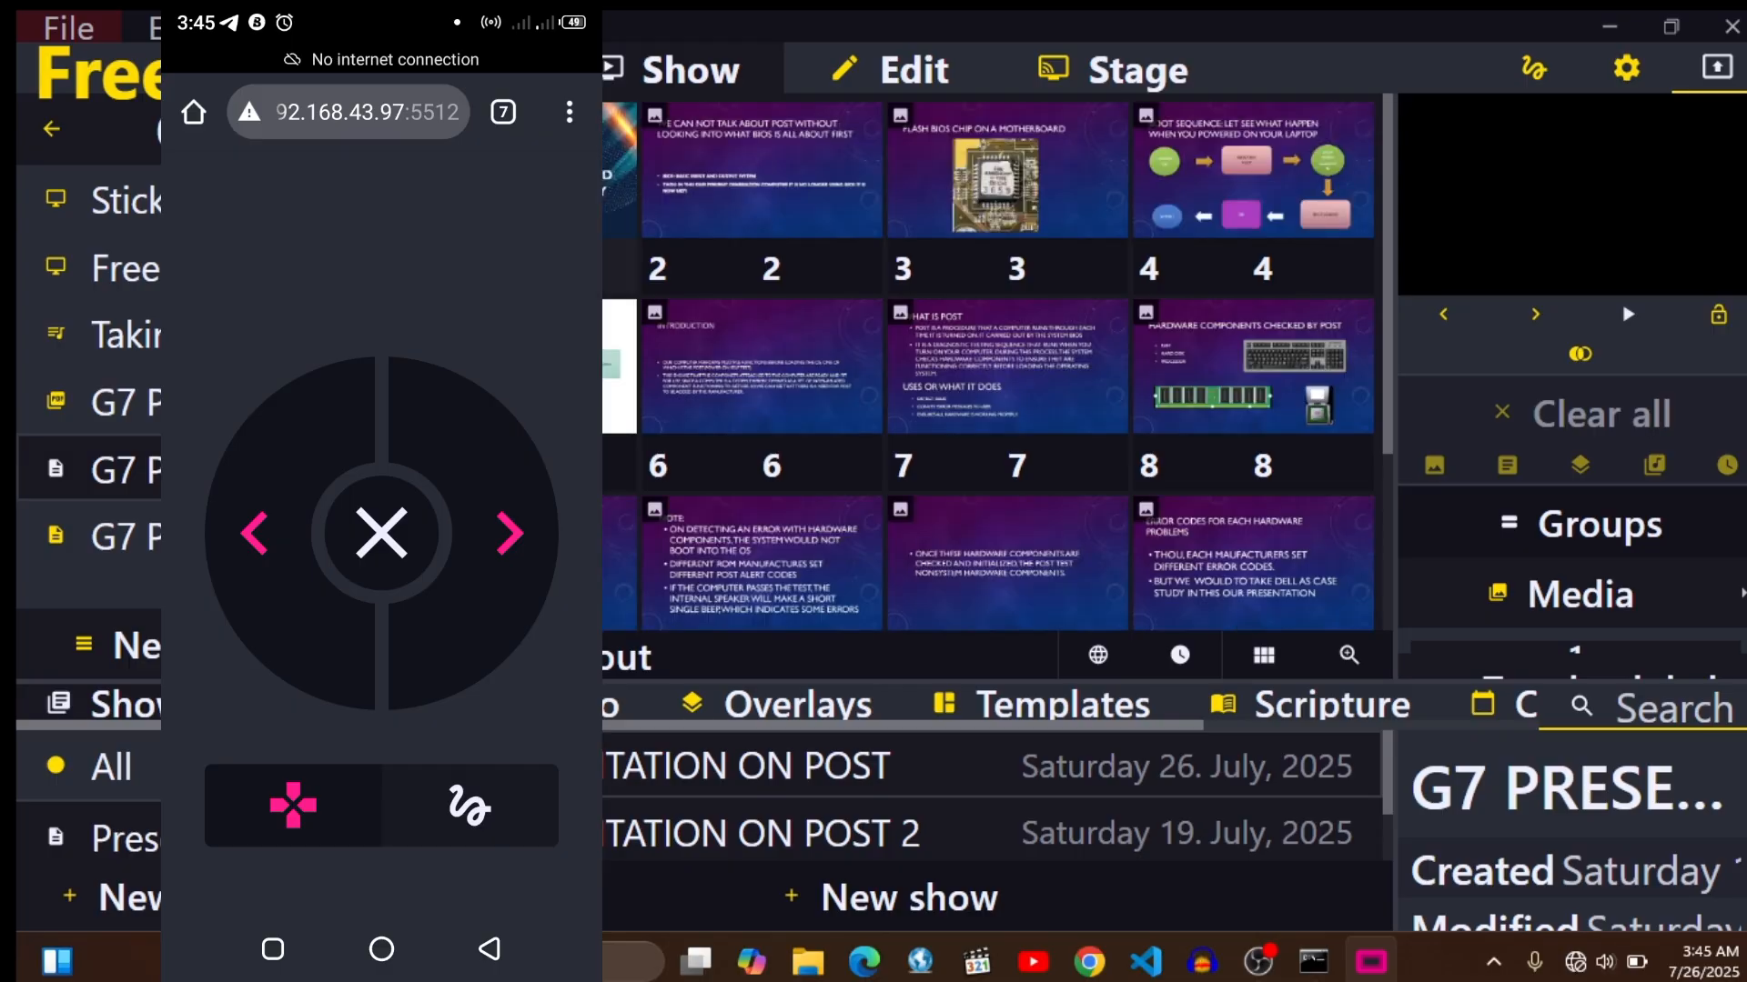
{"action": "key", "text": "Right"}
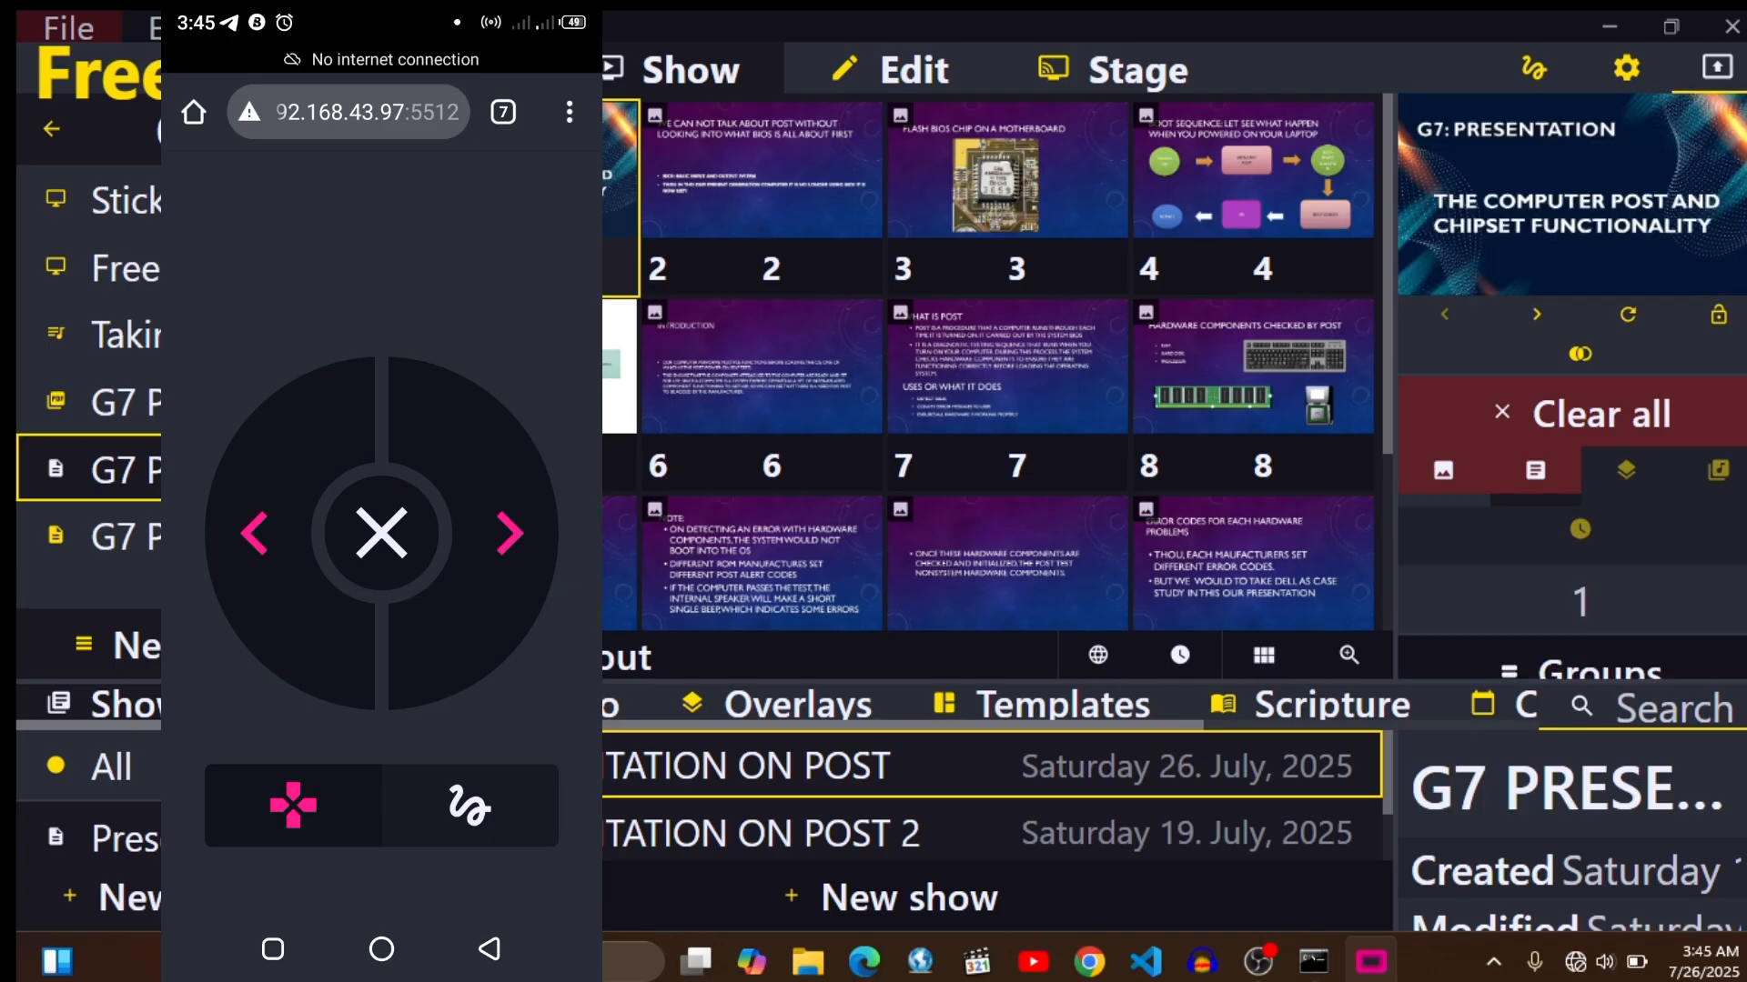
{"action": "left_click", "coordinate": [515, 514]}
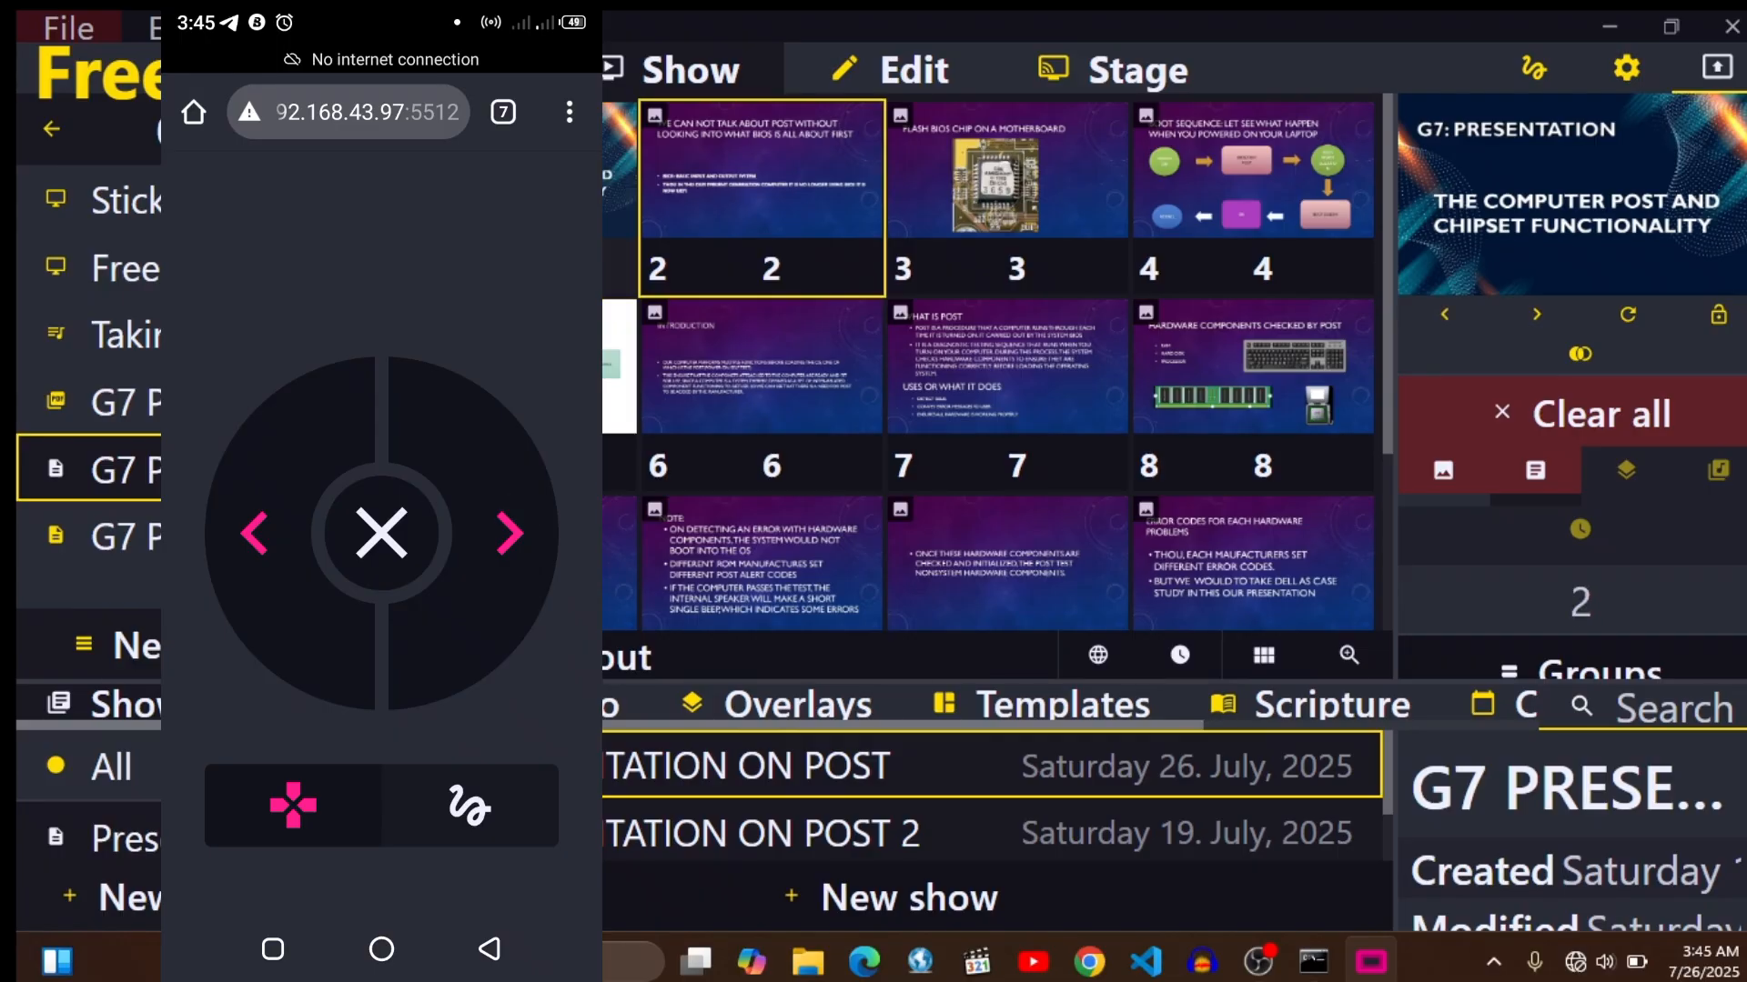
{"action": "left_click", "coordinate": [510, 532]}
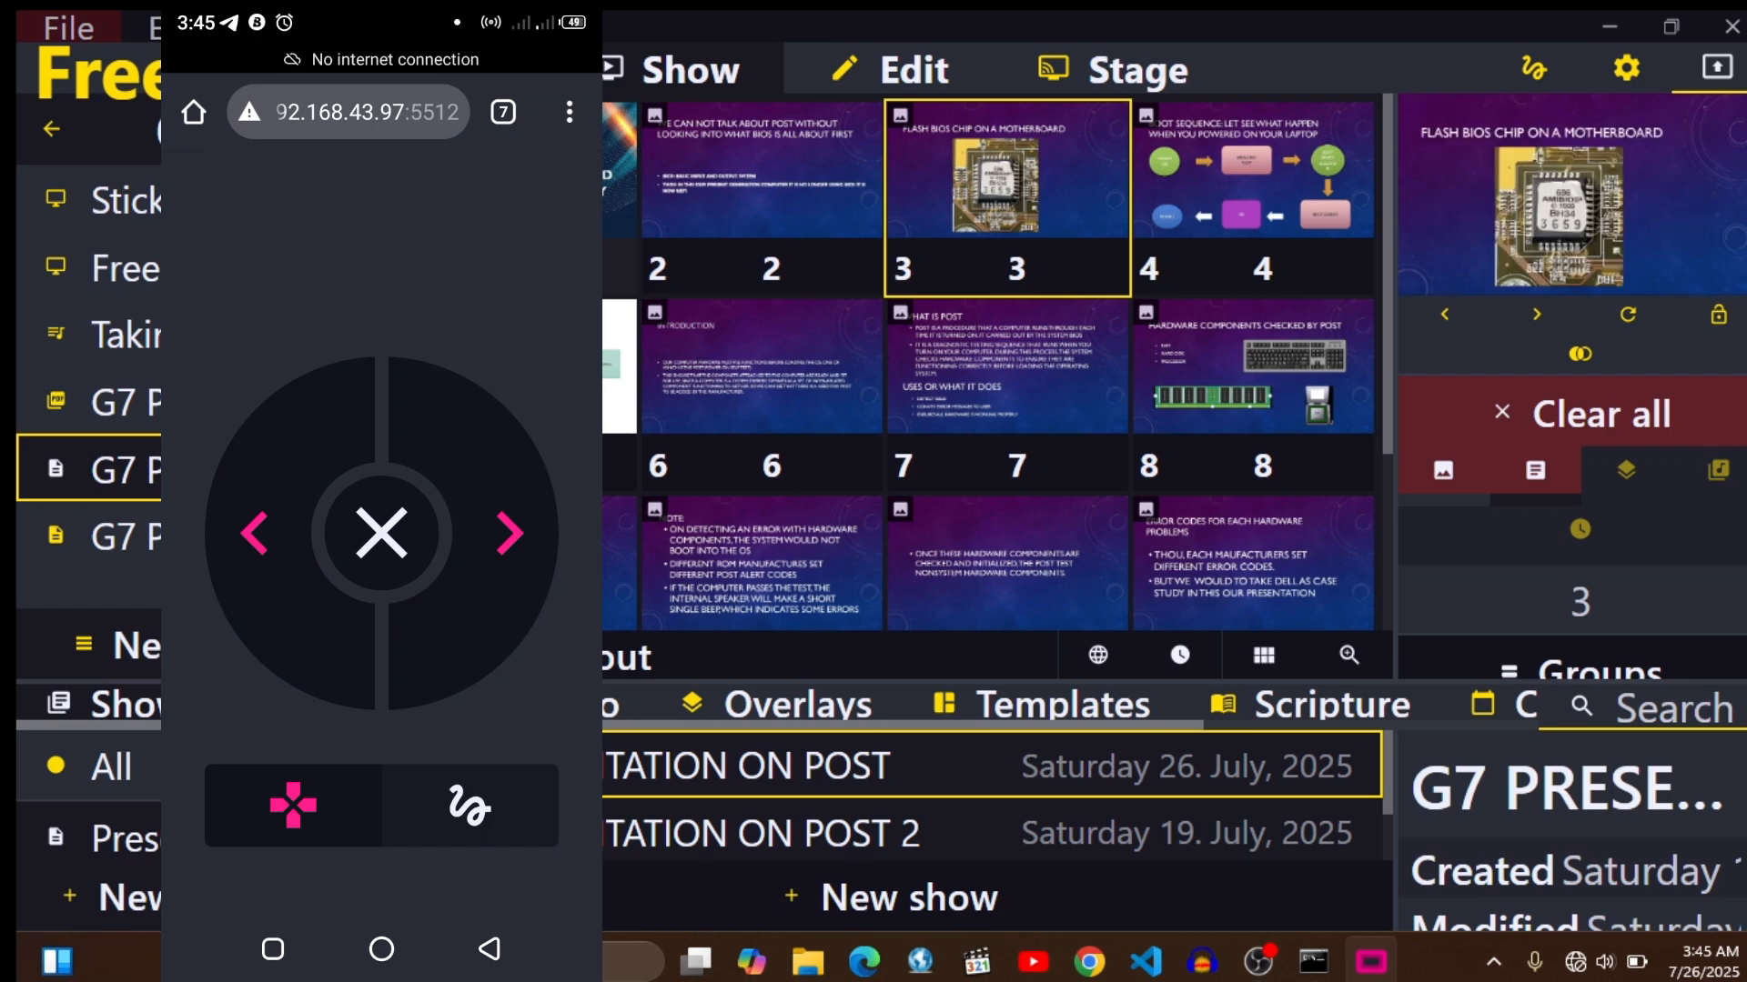
{"action": "left_click", "coordinate": [507, 509]}
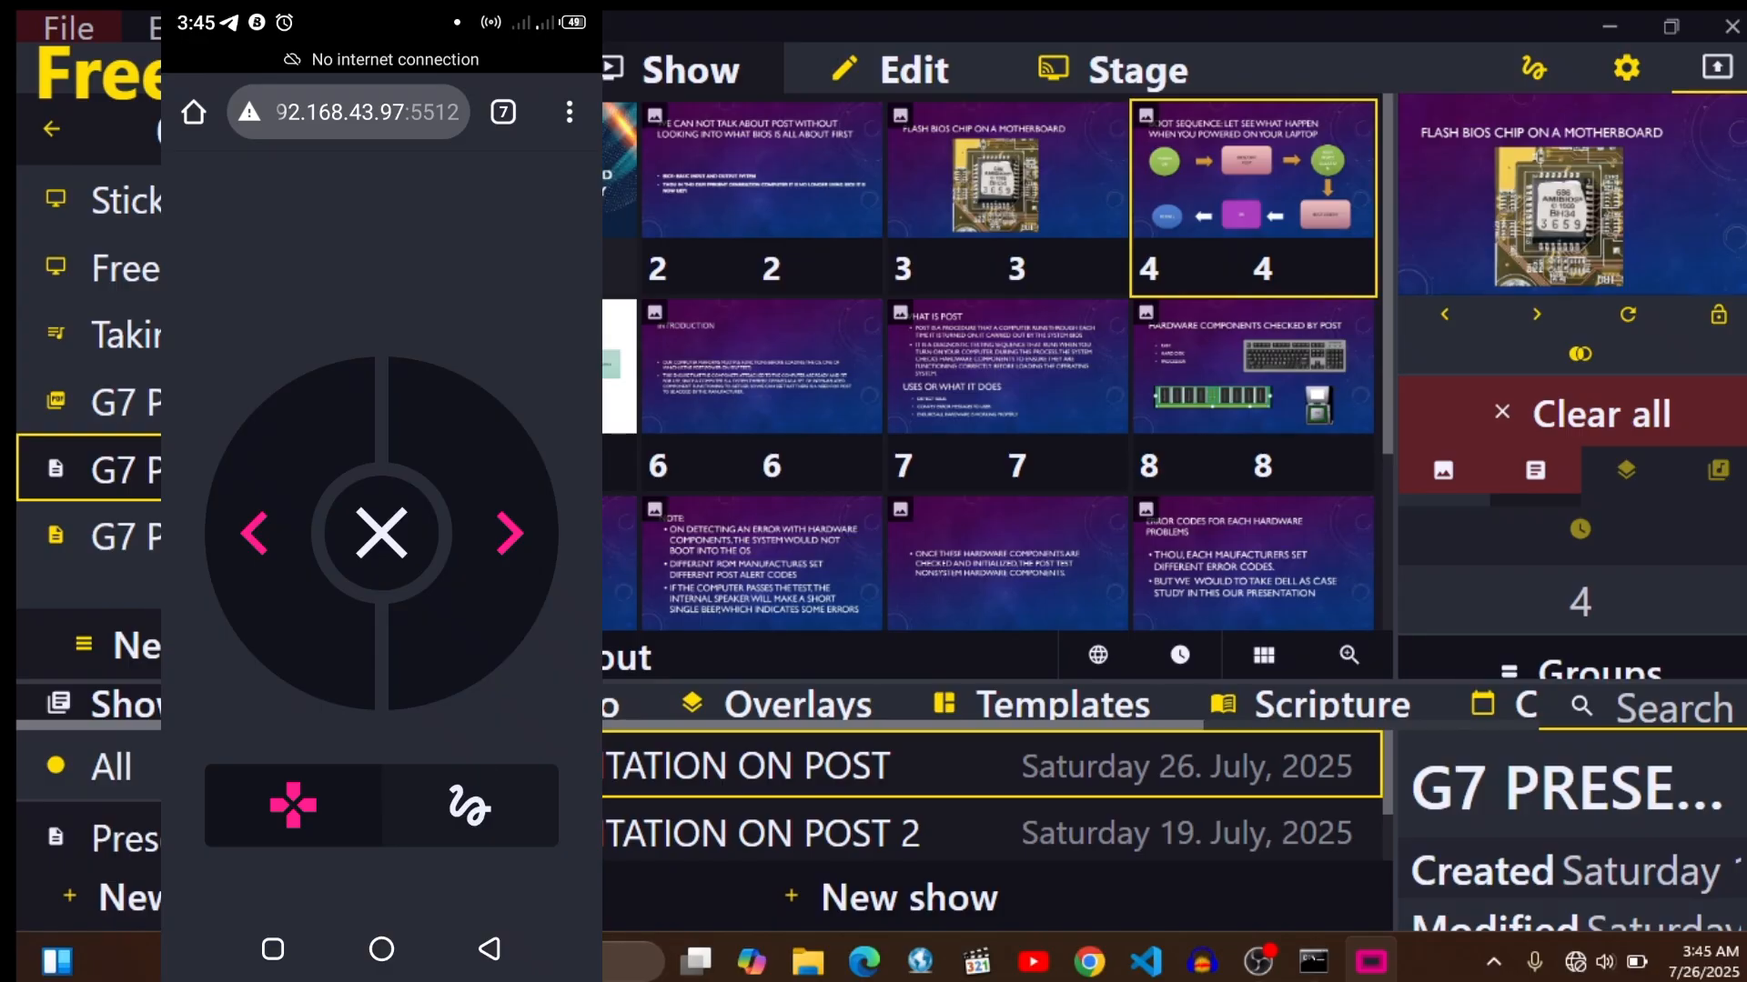
- Open ControlShow's drawing tools on the phone, choose the Pointer tool and move the pointer over the boot sequence slide
{"action": "left_click", "coordinate": [469, 806]}
{"action": "left_click", "coordinate": [382, 405]}
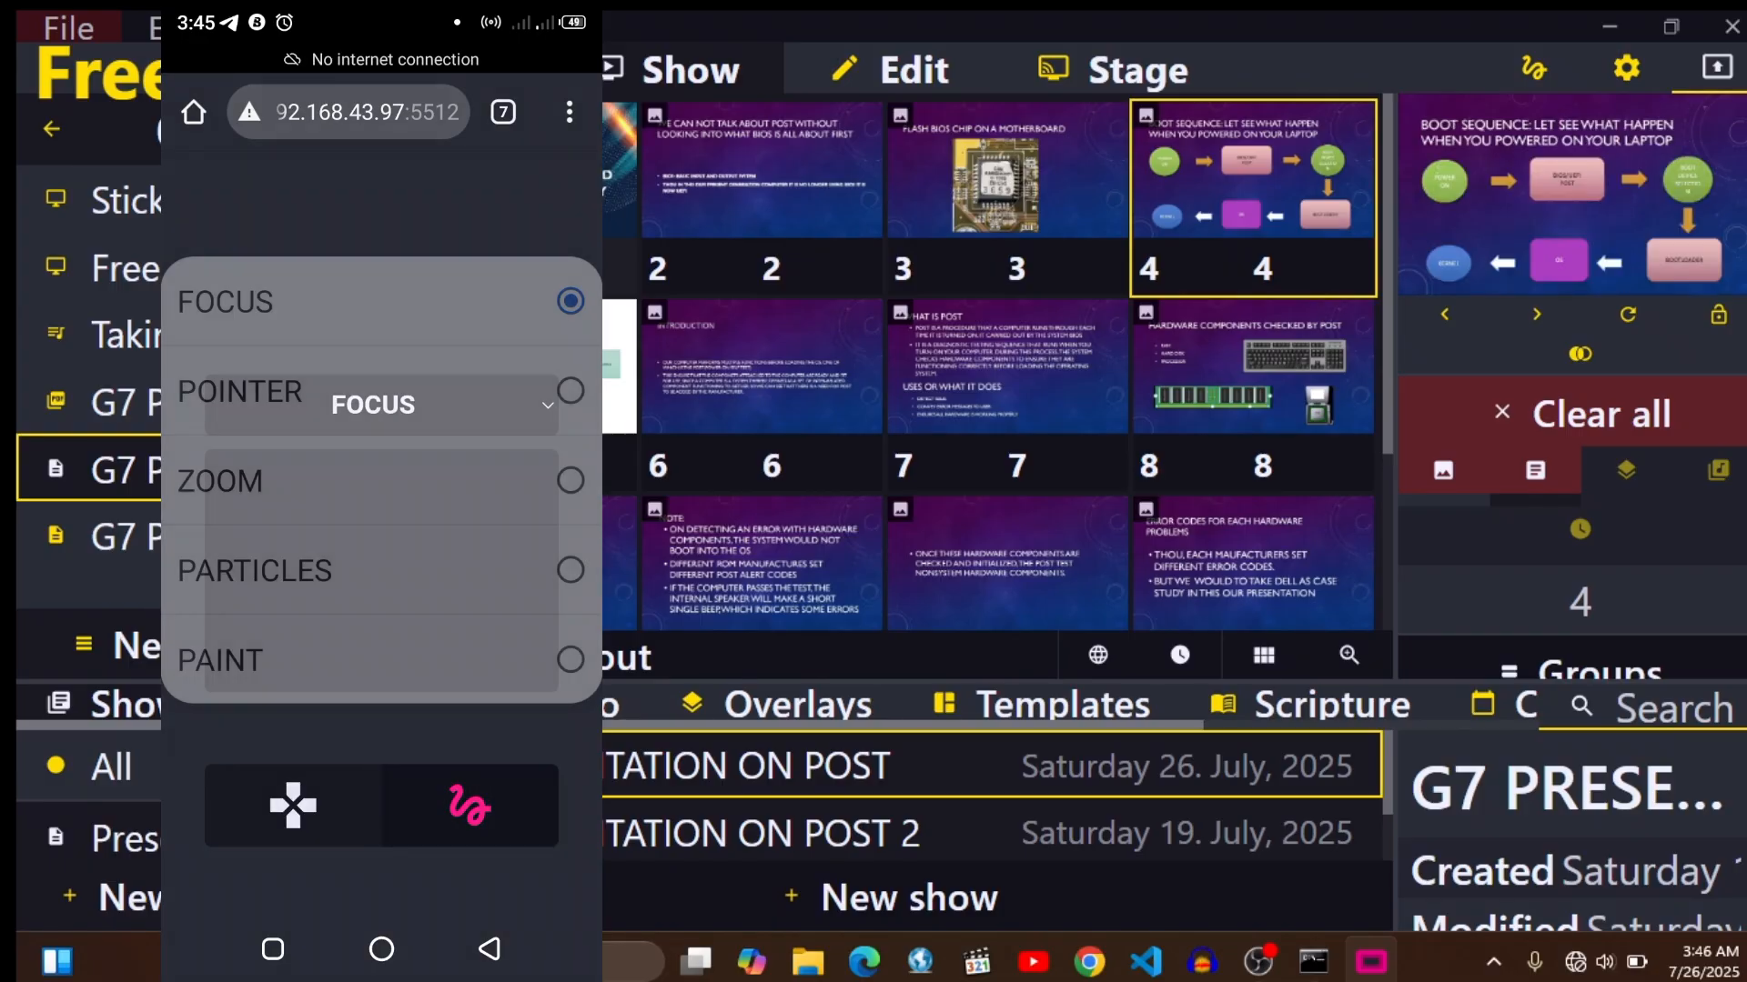
{"action": "left_click", "coordinate": [382, 391]}
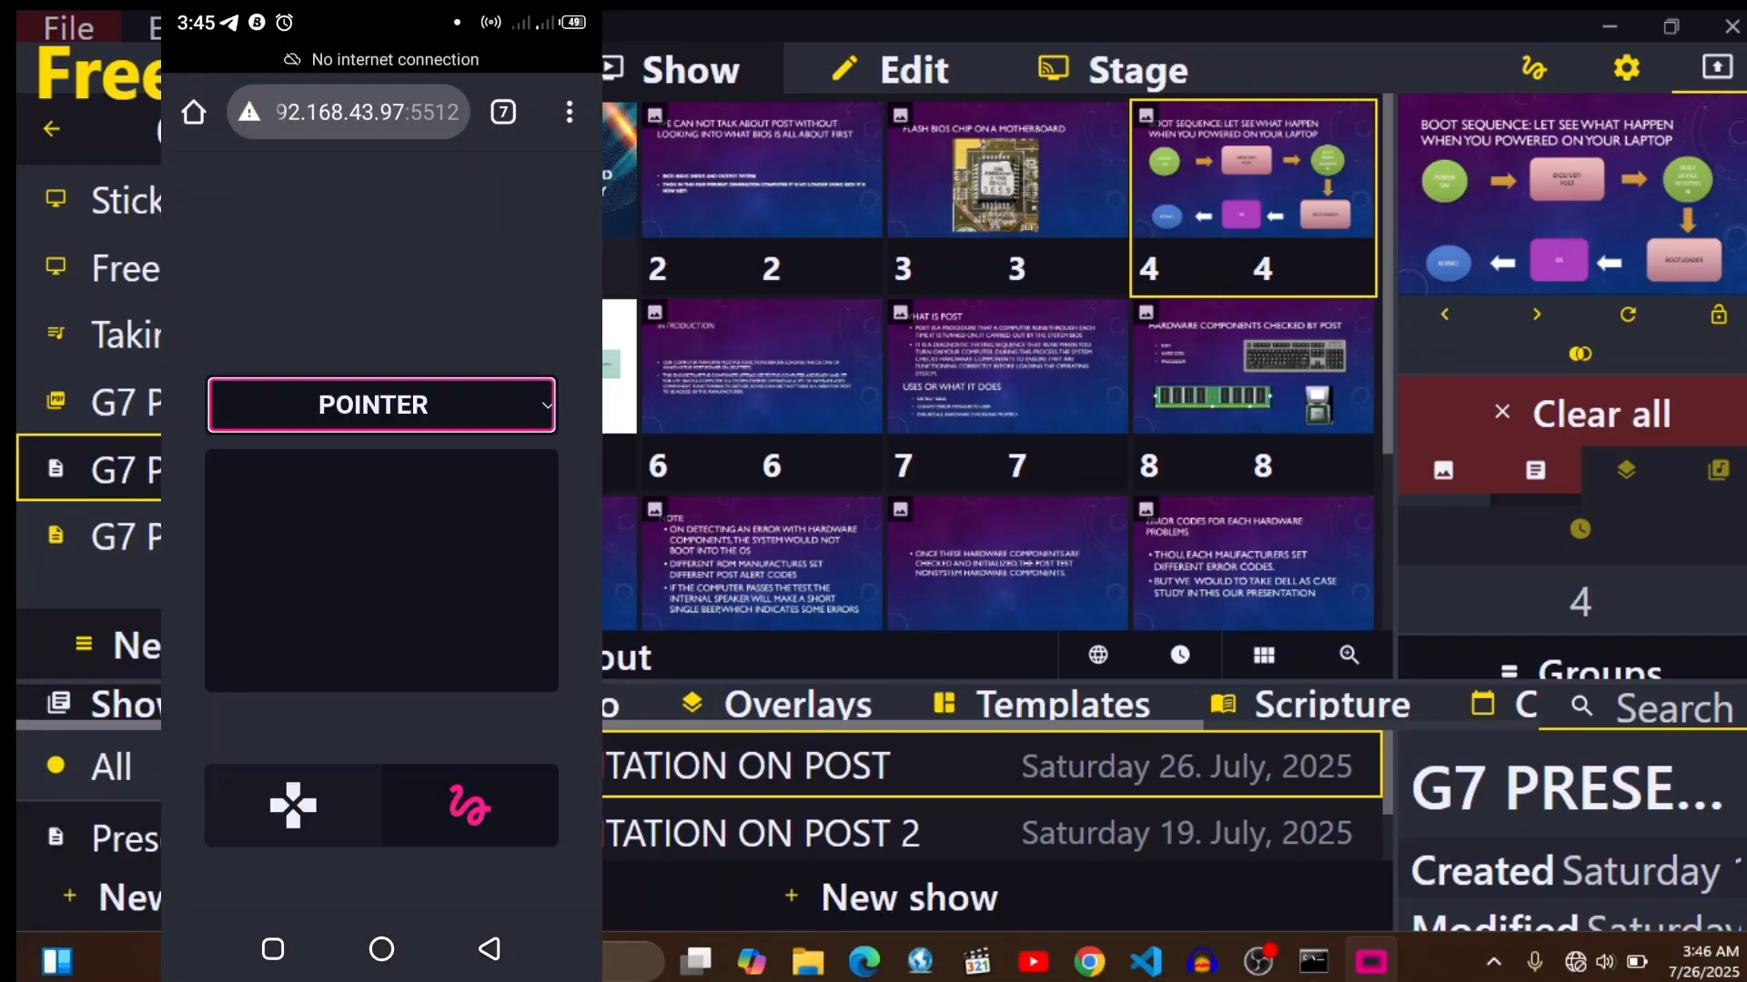
{"action": "mouse_move", "coordinate": [391, 560]}
{"action": "left_mouse_down"}
{"action": "mouse_move", "coordinate": [402, 583]}
{"action": "mouse_move", "coordinate": [460, 558]}
{"action": "mouse_move", "coordinate": [445, 577]}
{"action": "mouse_move", "coordinate": [340, 563]}
{"action": "mouse_move", "coordinate": [420, 574]}
{"action": "mouse_move", "coordinate": [361, 581]}
{"action": "mouse_move", "coordinate": [418, 544]}
{"action": "left_mouse_up"}
{"action": "mouse_move", "coordinate": [339, 592]}
{"action": "left_mouse_down"}
{"action": "mouse_move", "coordinate": [428, 569]}
{"action": "mouse_move", "coordinate": [374, 598]}
{"action": "mouse_move", "coordinate": [350, 606]}
{"action": "mouse_move", "coordinate": [451, 537]}
{"action": "mouse_move", "coordinate": [414, 549]}
{"action": "mouse_move", "coordinate": [468, 621]}
{"action": "mouse_move", "coordinate": [362, 577]}
{"action": "mouse_move", "coordinate": [344, 604]}
{"action": "left_mouse_up"}
{"action": "mouse_move", "coordinate": [1574, 193]}
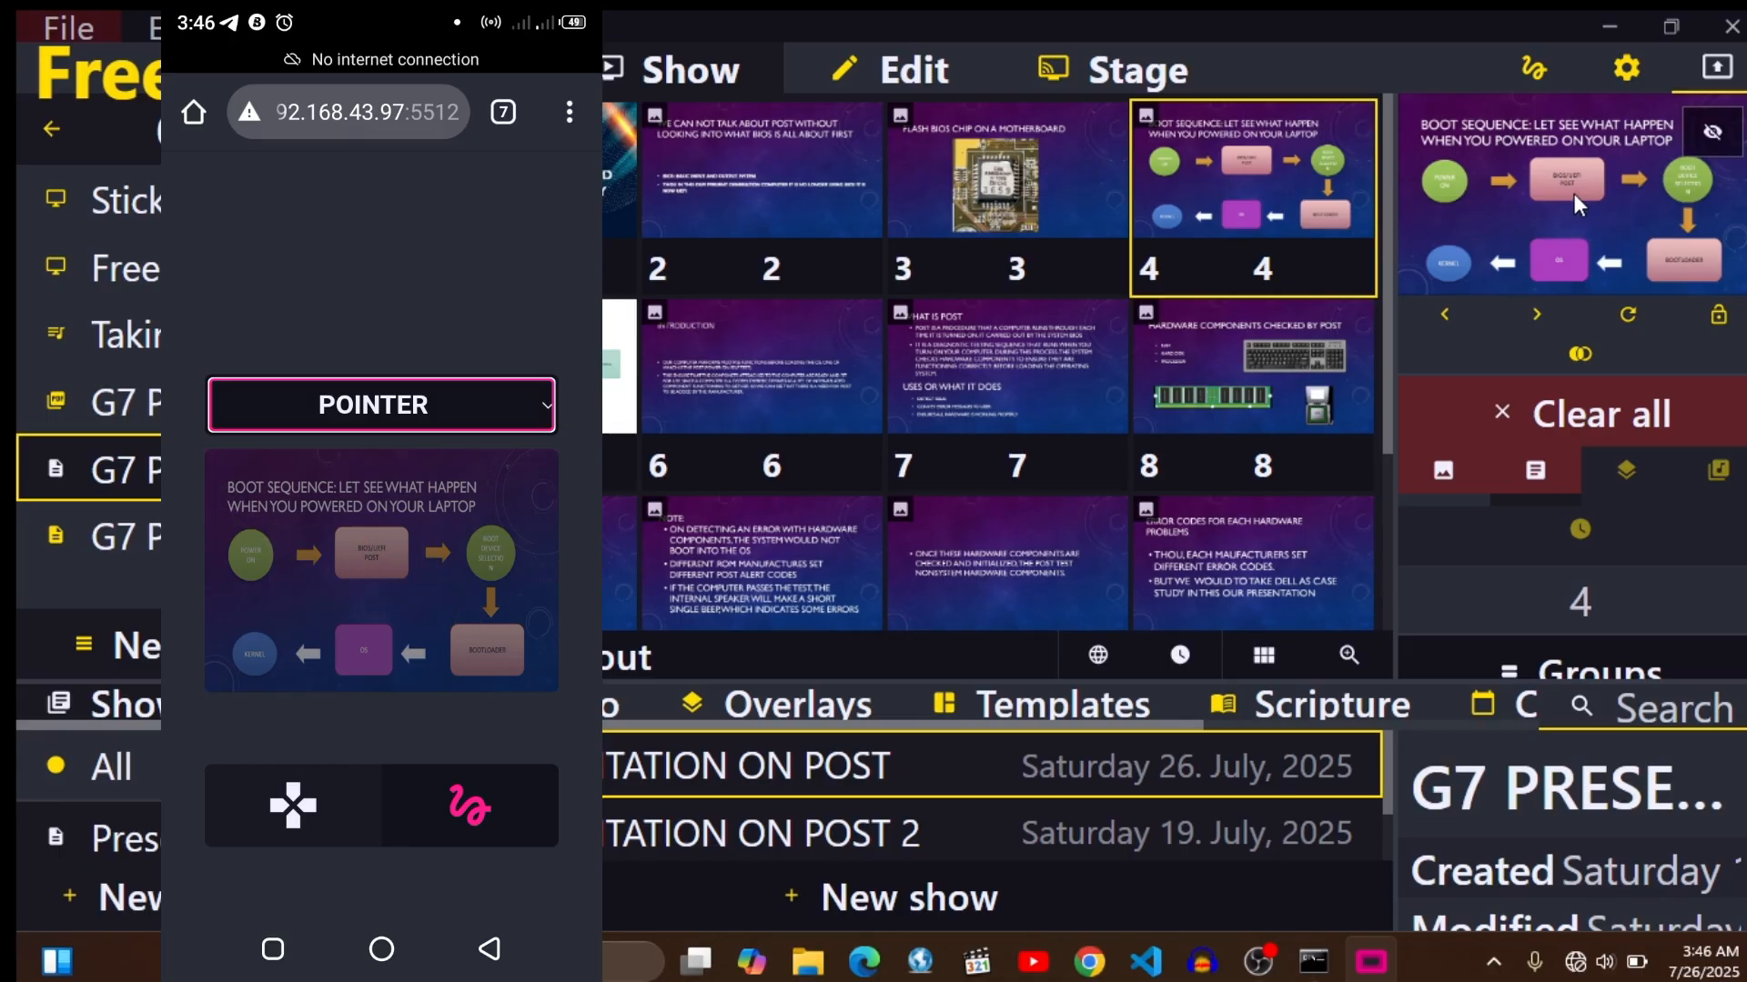
- Switch the ControlShow drawing tool to Focus and move the spotlight over the middle of the slide
{"action": "left_click", "coordinate": [373, 405]}
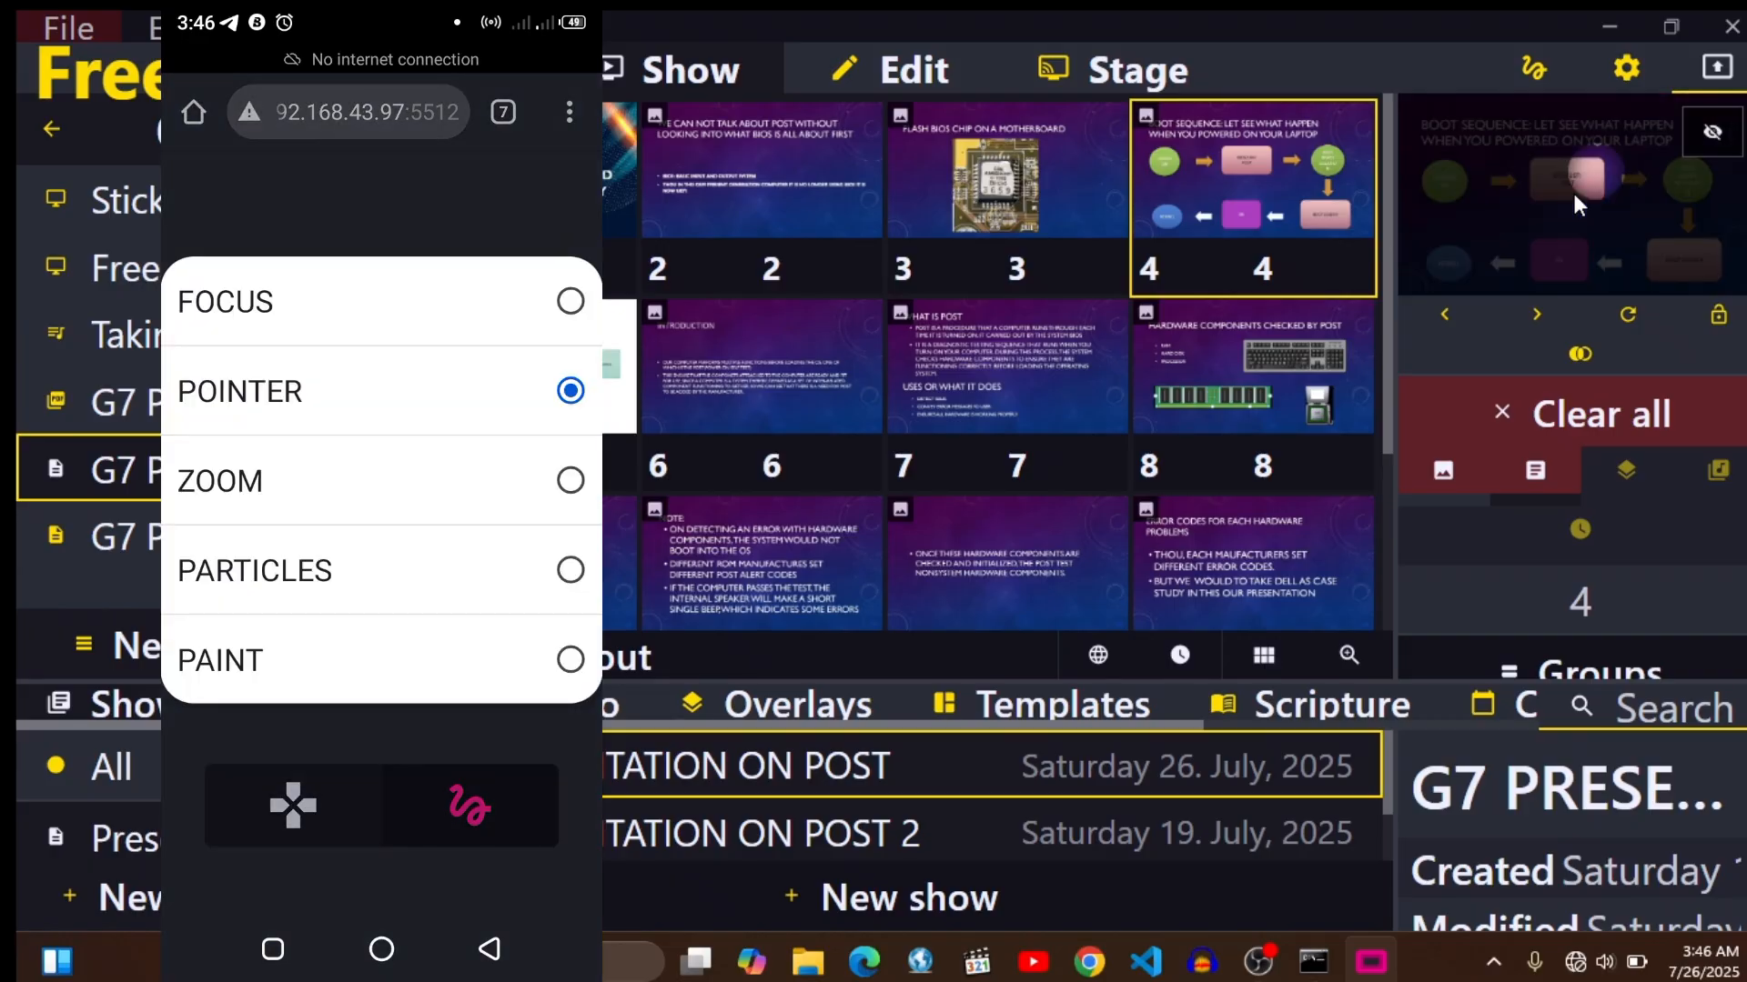
{"action": "left_click", "coordinate": [226, 301]}
{"action": "mouse_move", "coordinate": [371, 555]}
{"action": "left_mouse_down"}
{"action": "mouse_move", "coordinate": [390, 545]}
{"action": "mouse_move", "coordinate": [293, 582]}
{"action": "mouse_move", "coordinate": [407, 605]}
{"action": "mouse_move", "coordinate": [391, 578]}
{"action": "left_mouse_up"}
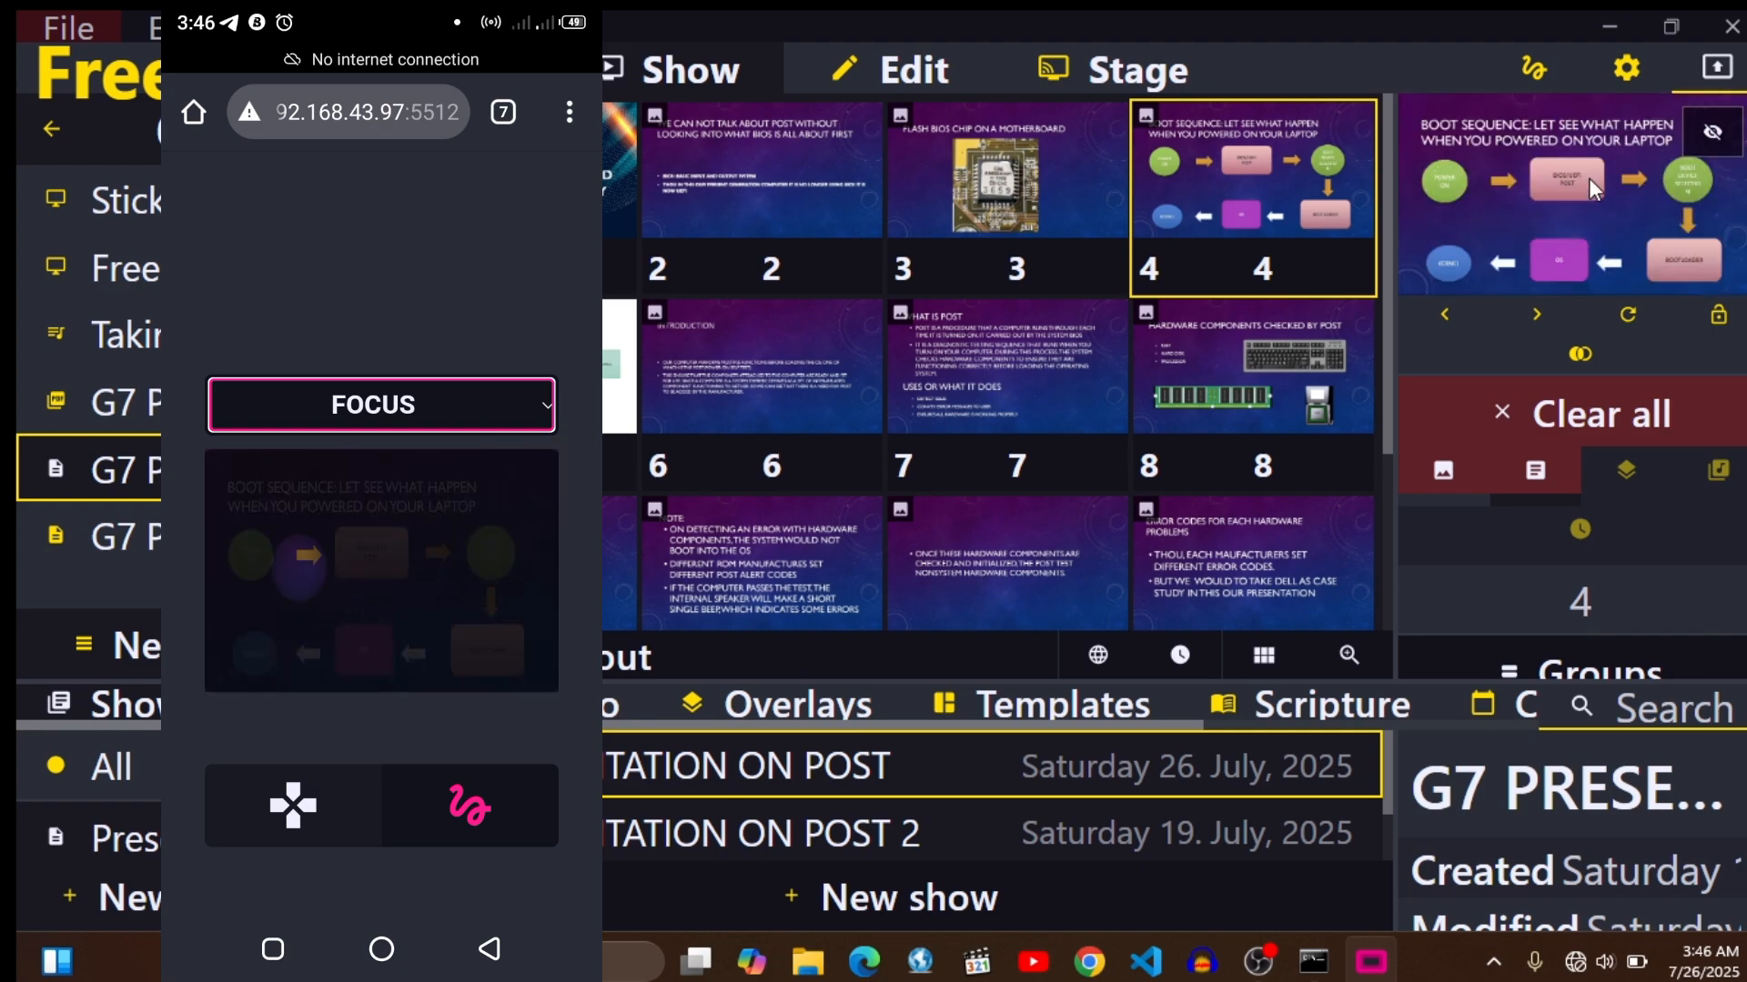
- Switch the drawing tool to Paint and circle the BIOS/UEFI POST box on the slide
{"action": "left_click", "coordinate": [541, 404]}
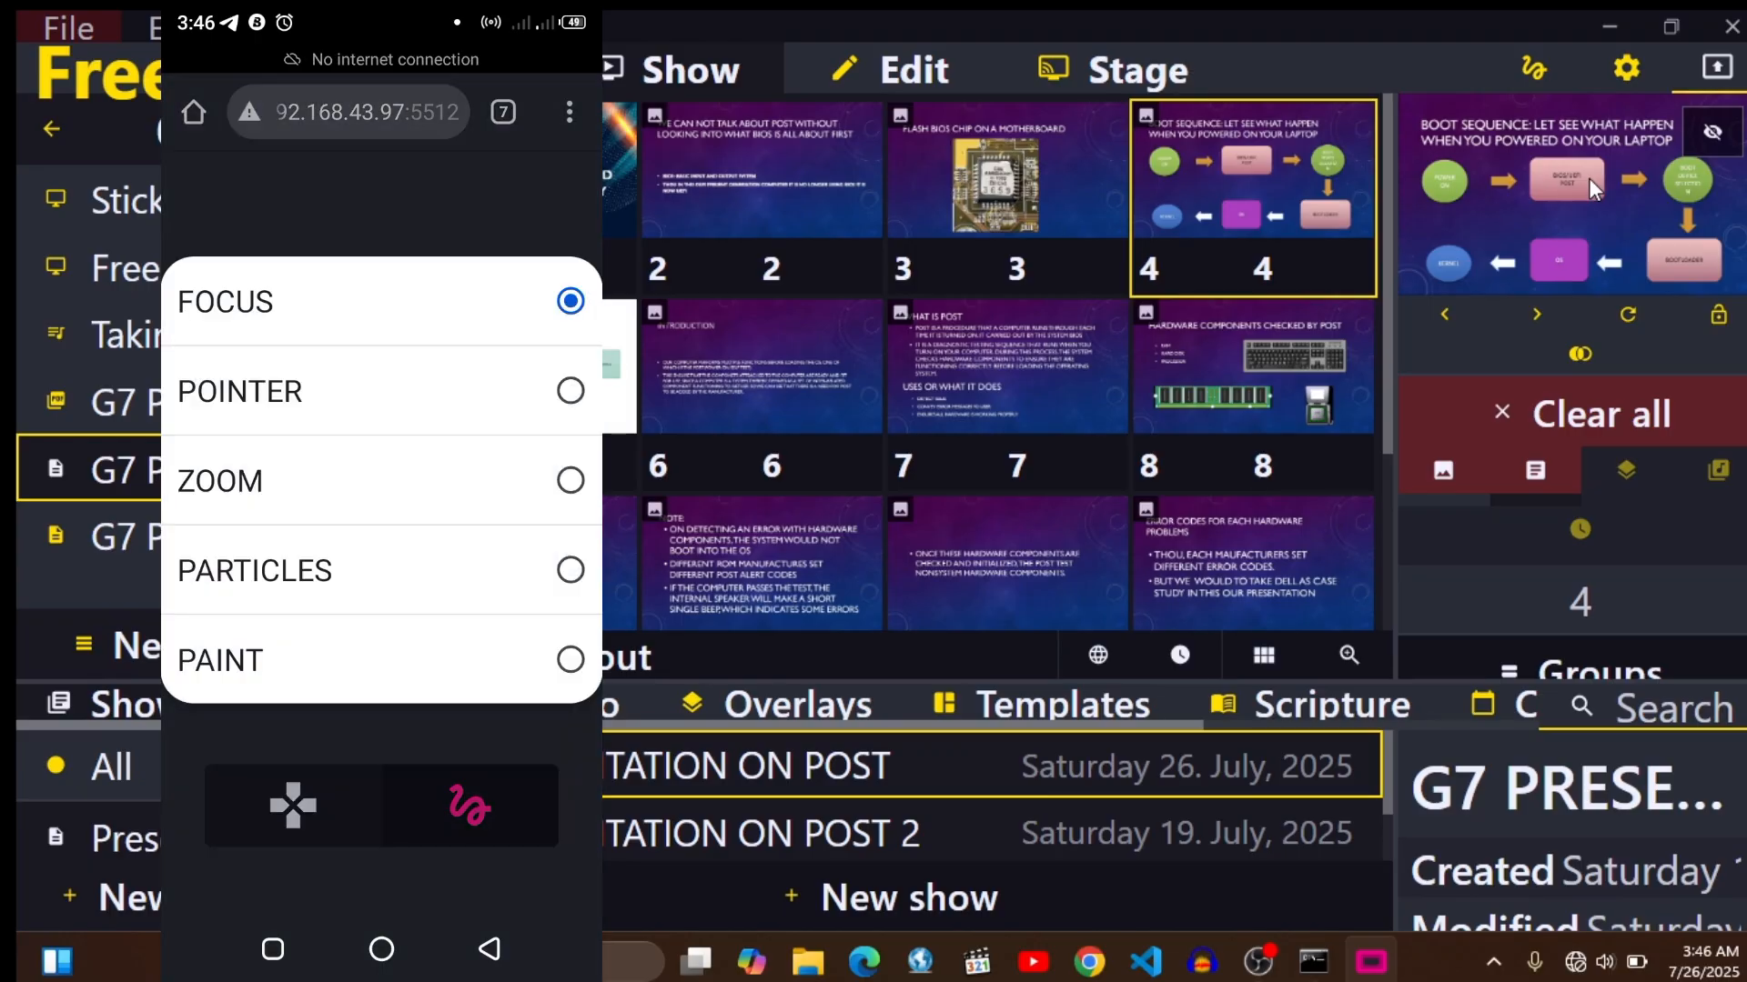
{"action": "left_click", "coordinate": [382, 660]}
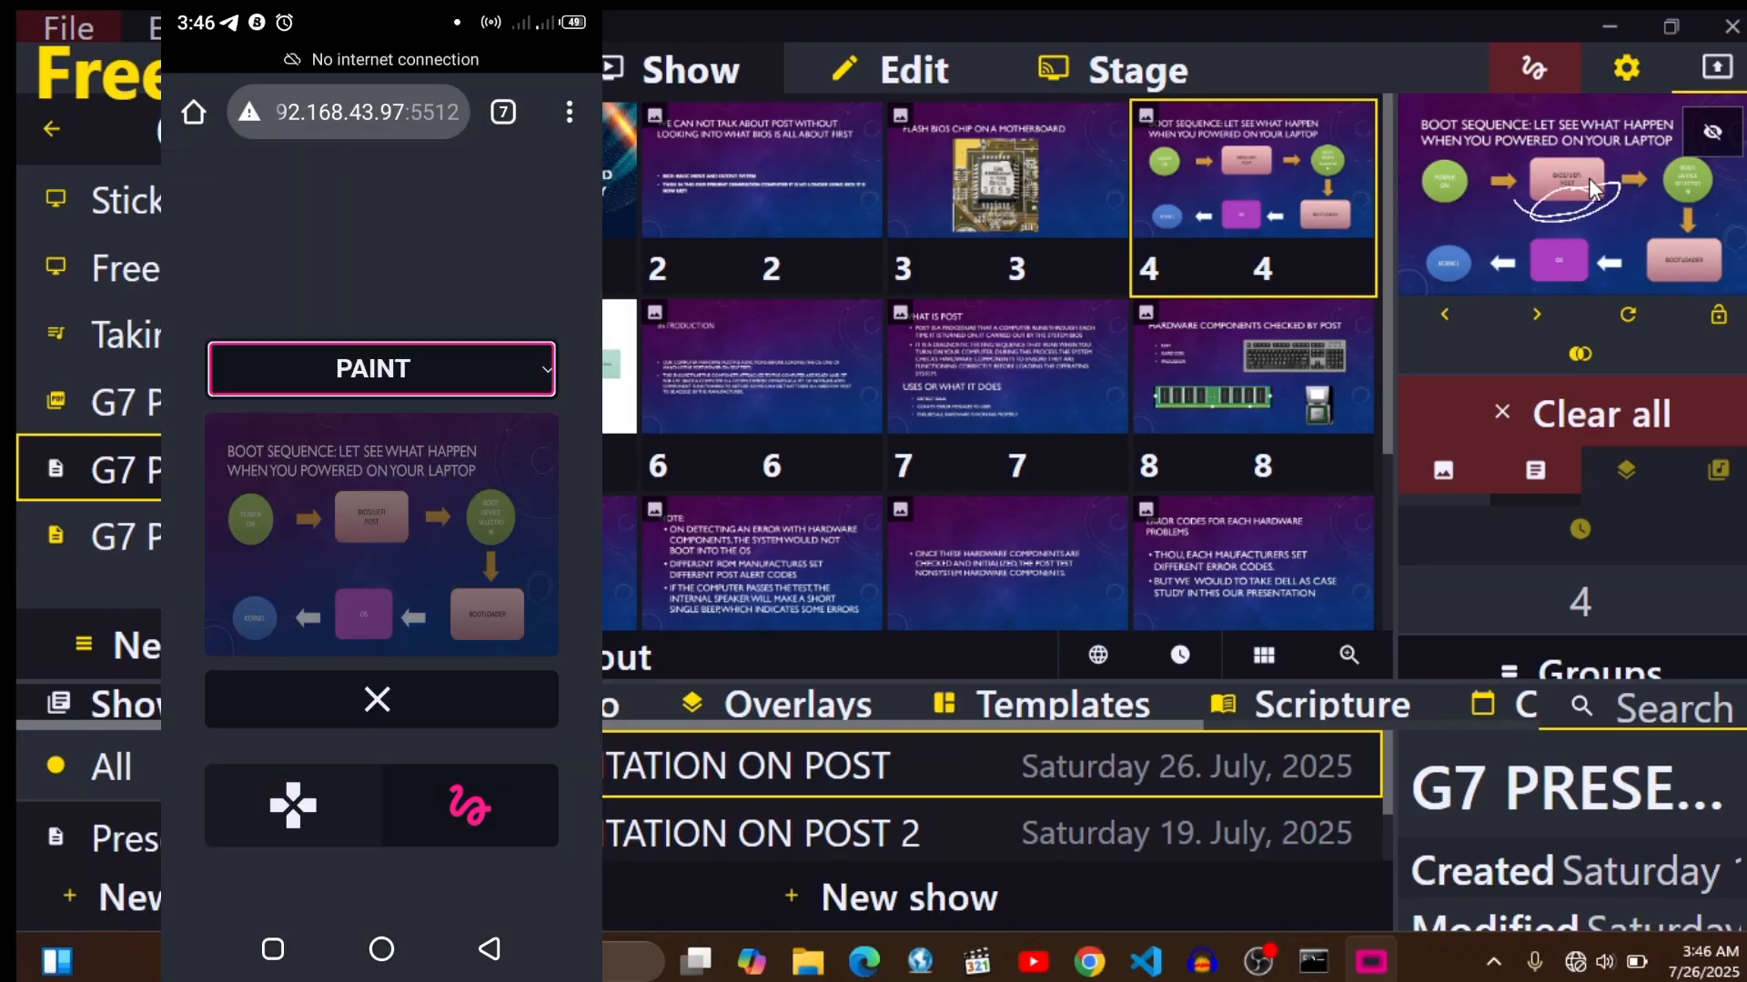
{"action": "mouse_move", "coordinate": [416, 523]}
{"action": "left_mouse_down"}
{"action": "mouse_move", "coordinate": [421, 539]}
{"action": "mouse_move", "coordinate": [354, 557]}
{"action": "mouse_move", "coordinate": [390, 539]}
{"action": "mouse_move", "coordinate": [322, 530]}
{"action": "mouse_move", "coordinate": [422, 537]}
{"action": "mouse_move", "coordinate": [328, 534]}
{"action": "mouse_move", "coordinate": [380, 515]}
{"action": "left_mouse_up"}
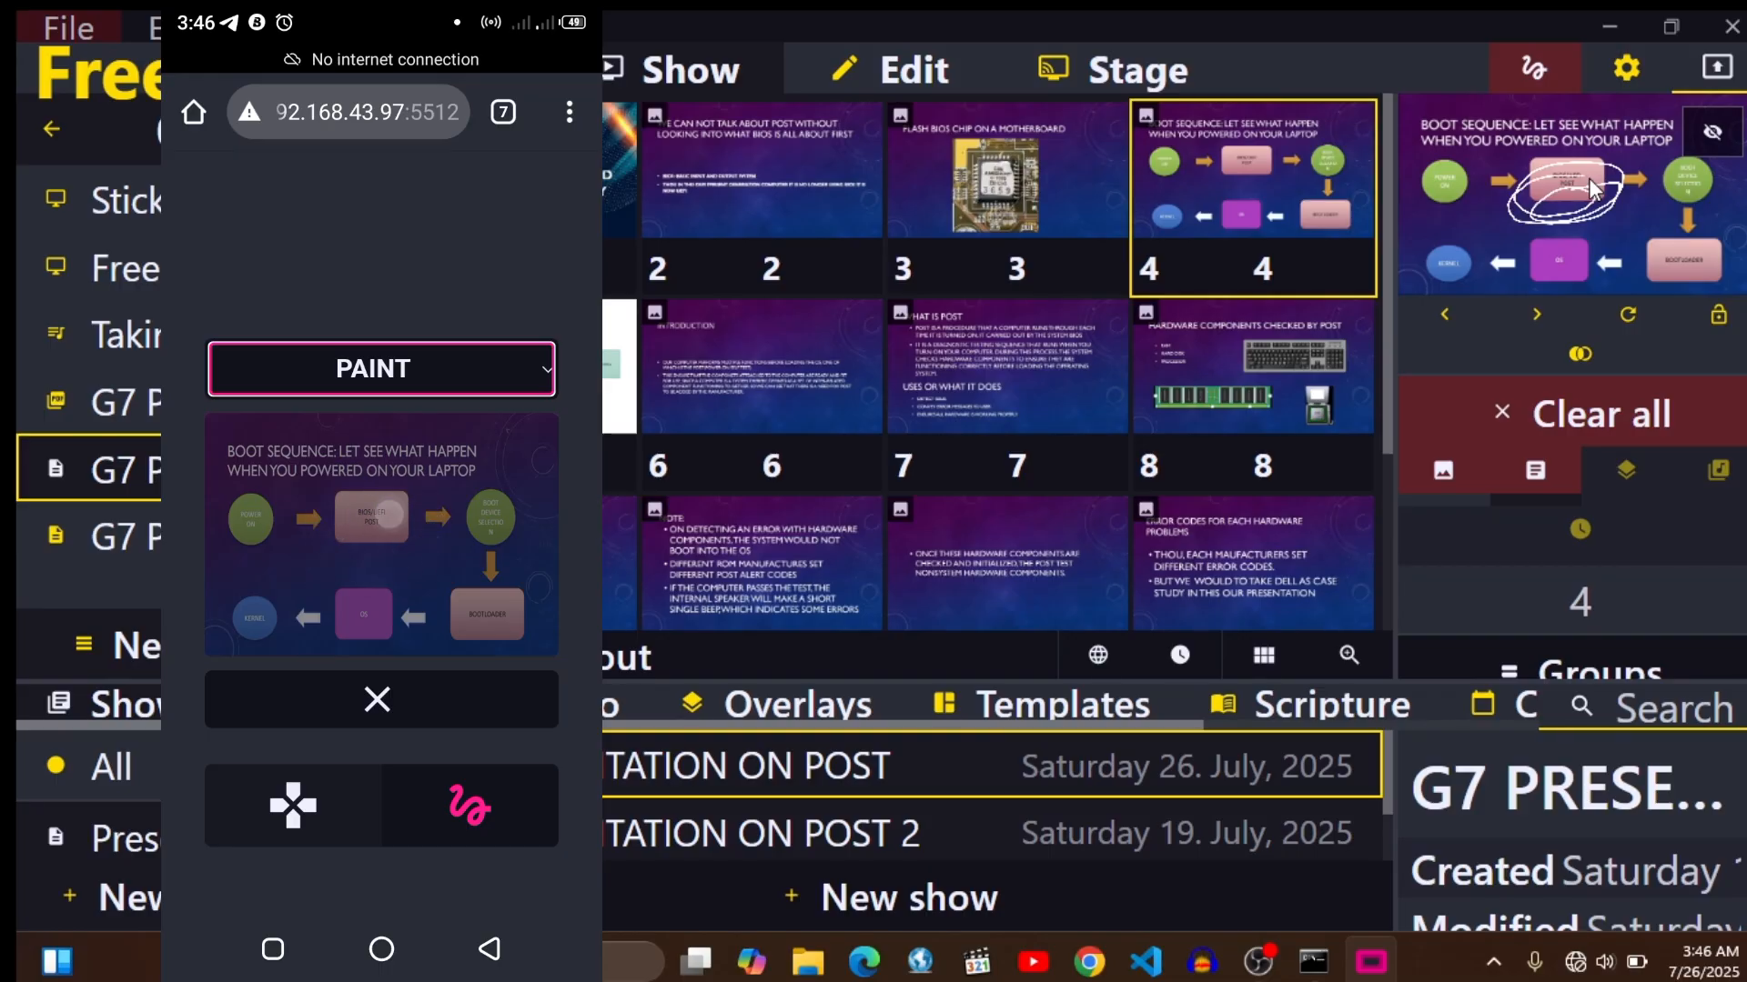
- Switch the drawing tool to Zoom, magnify the area around the BIOS/UEFI POST box, and switch back to Pointer
{"action": "left_click", "coordinate": [382, 368]}
{"action": "left_click", "coordinate": [382, 481]}
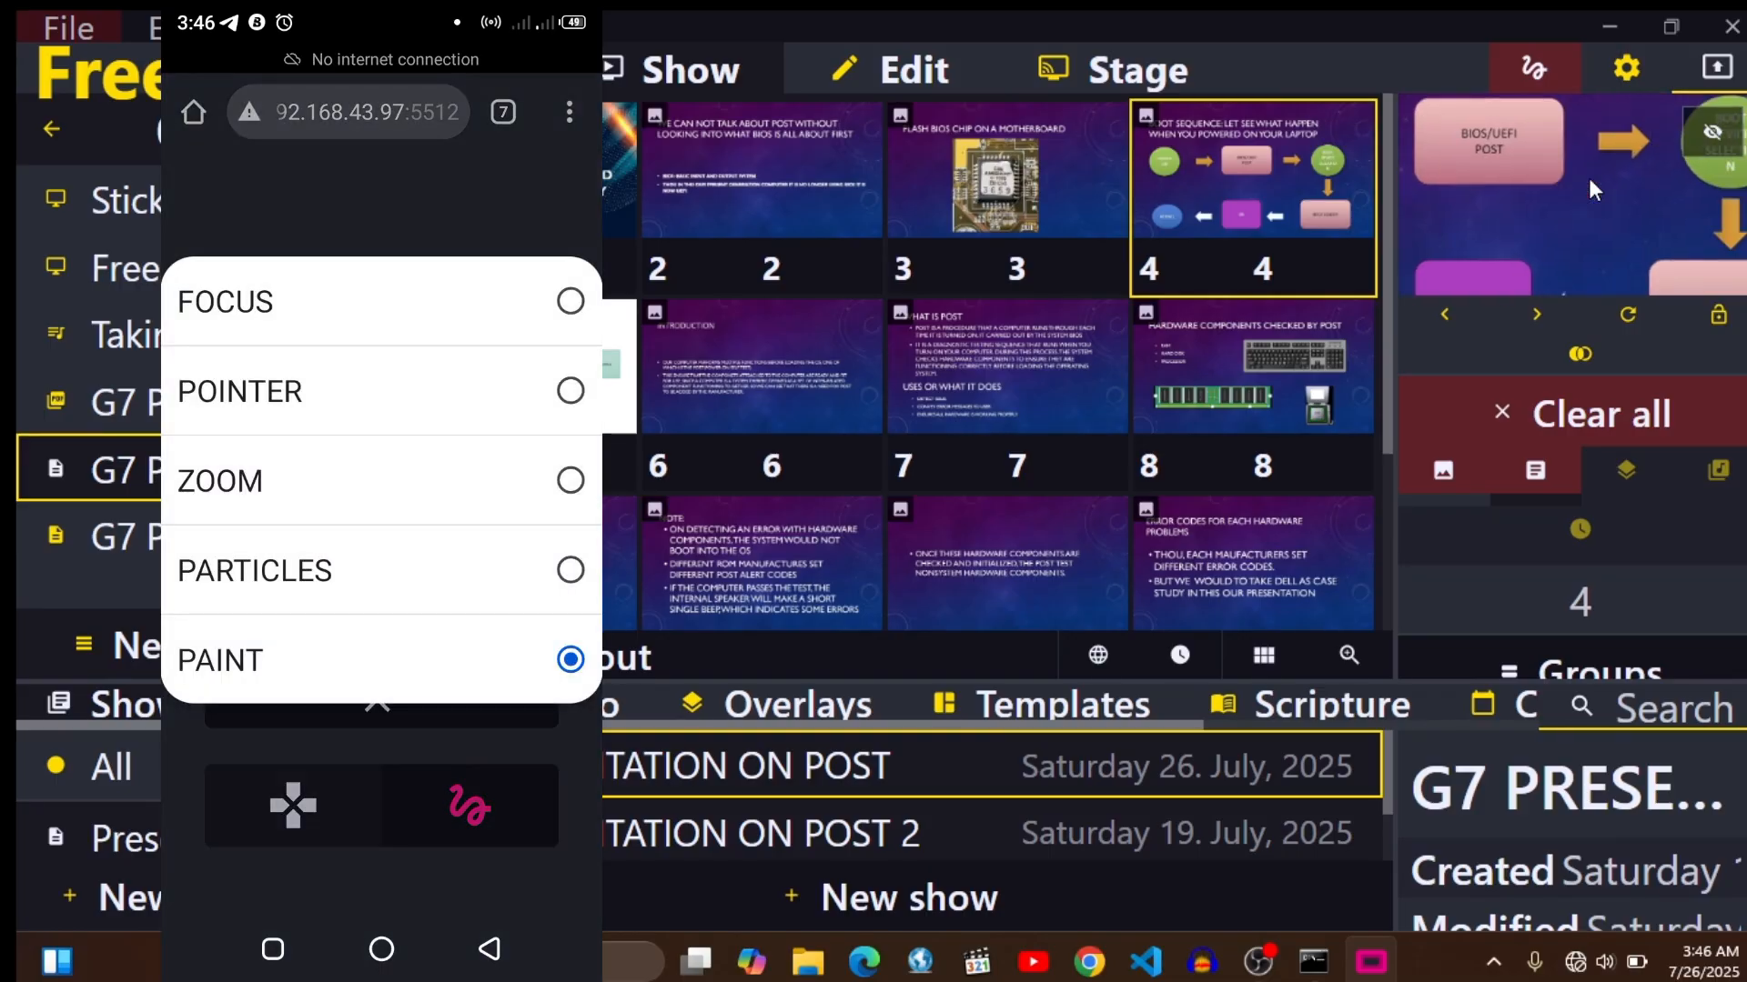
{"action": "left_click", "coordinate": [417, 583]}
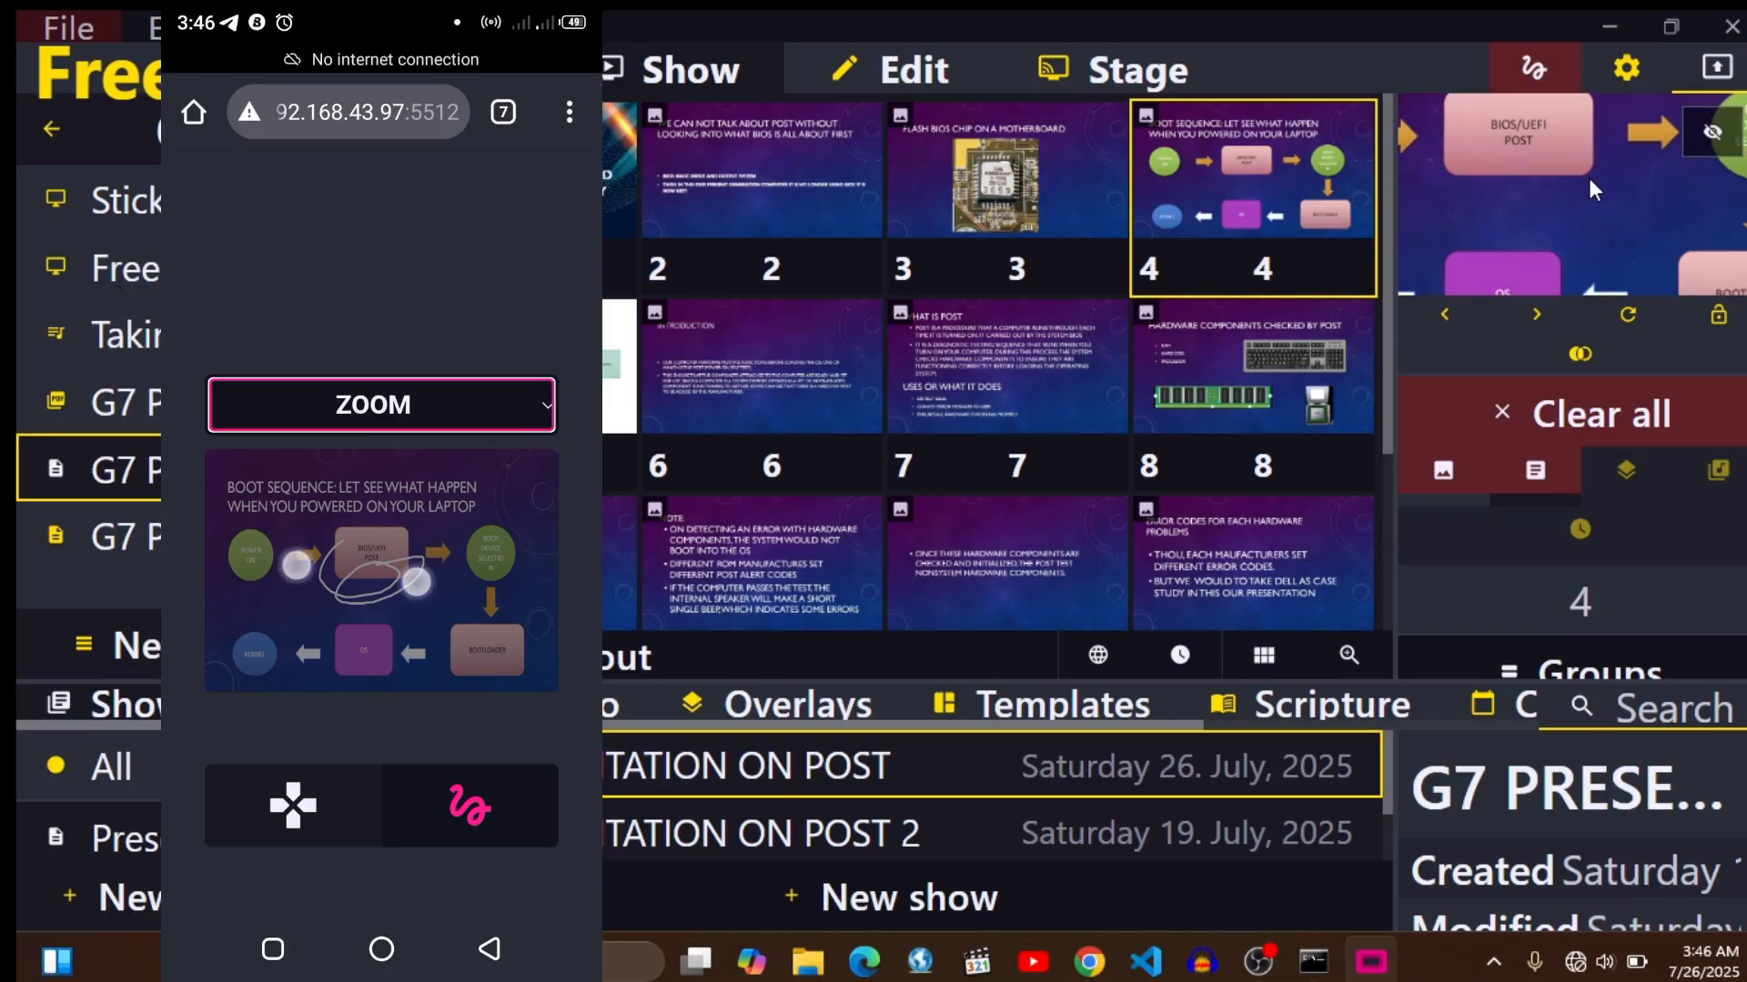
{"action": "left_click_drag", "start_coordinate": [417, 583], "coordinate": [446, 629]}
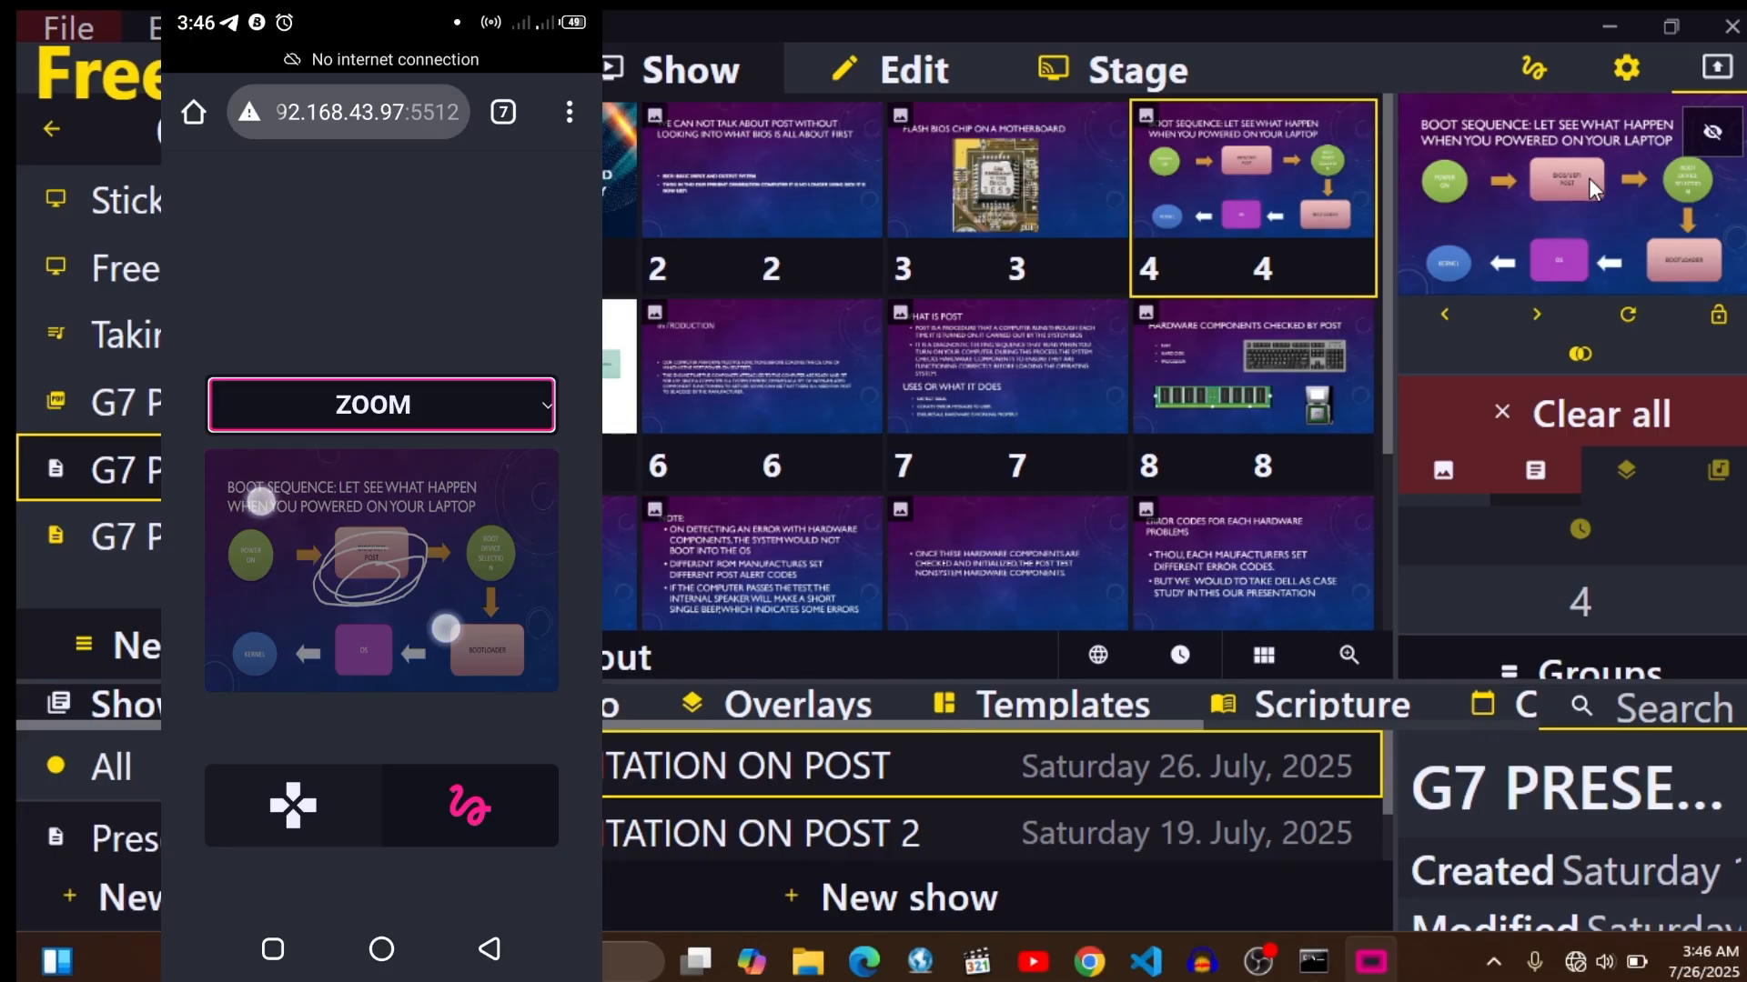
{"action": "left_click", "coordinate": [532, 402]}
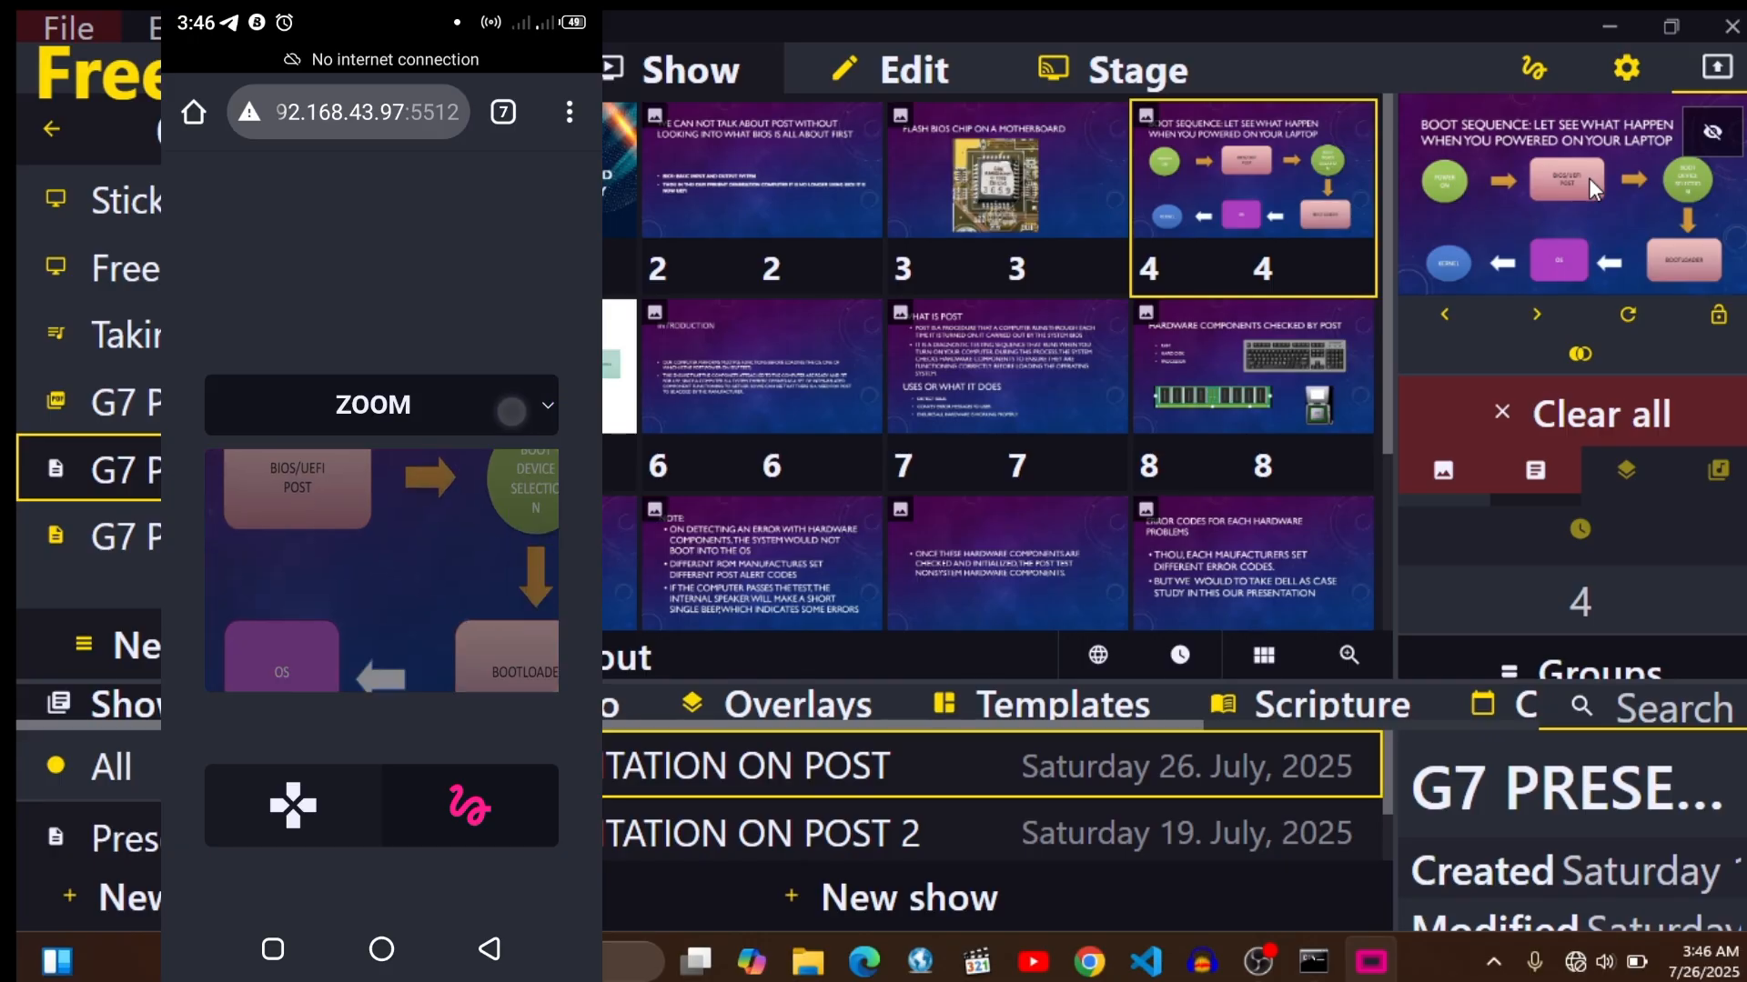
{"action": "left_click", "coordinate": [382, 391]}
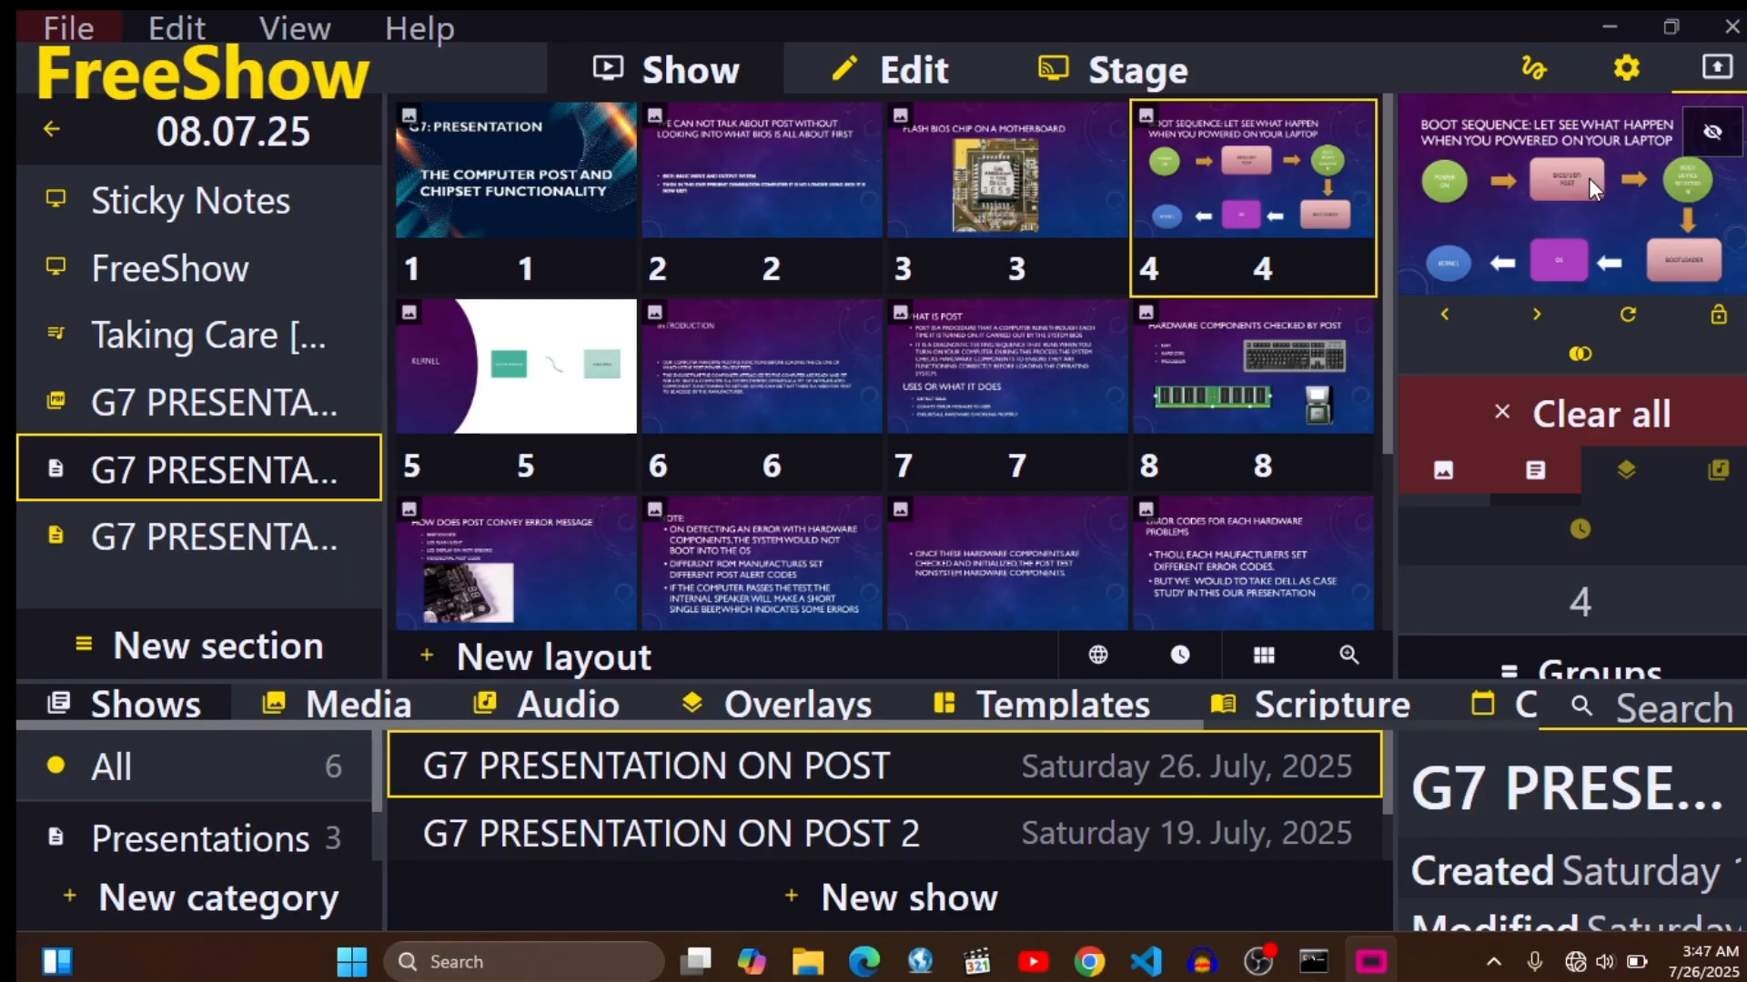
- Minimise FreeShow, open Windows Defender Firewall with Advanced Security through a Windows search, and minimise that window
{"action": "left_click", "coordinate": [1582, 24]}
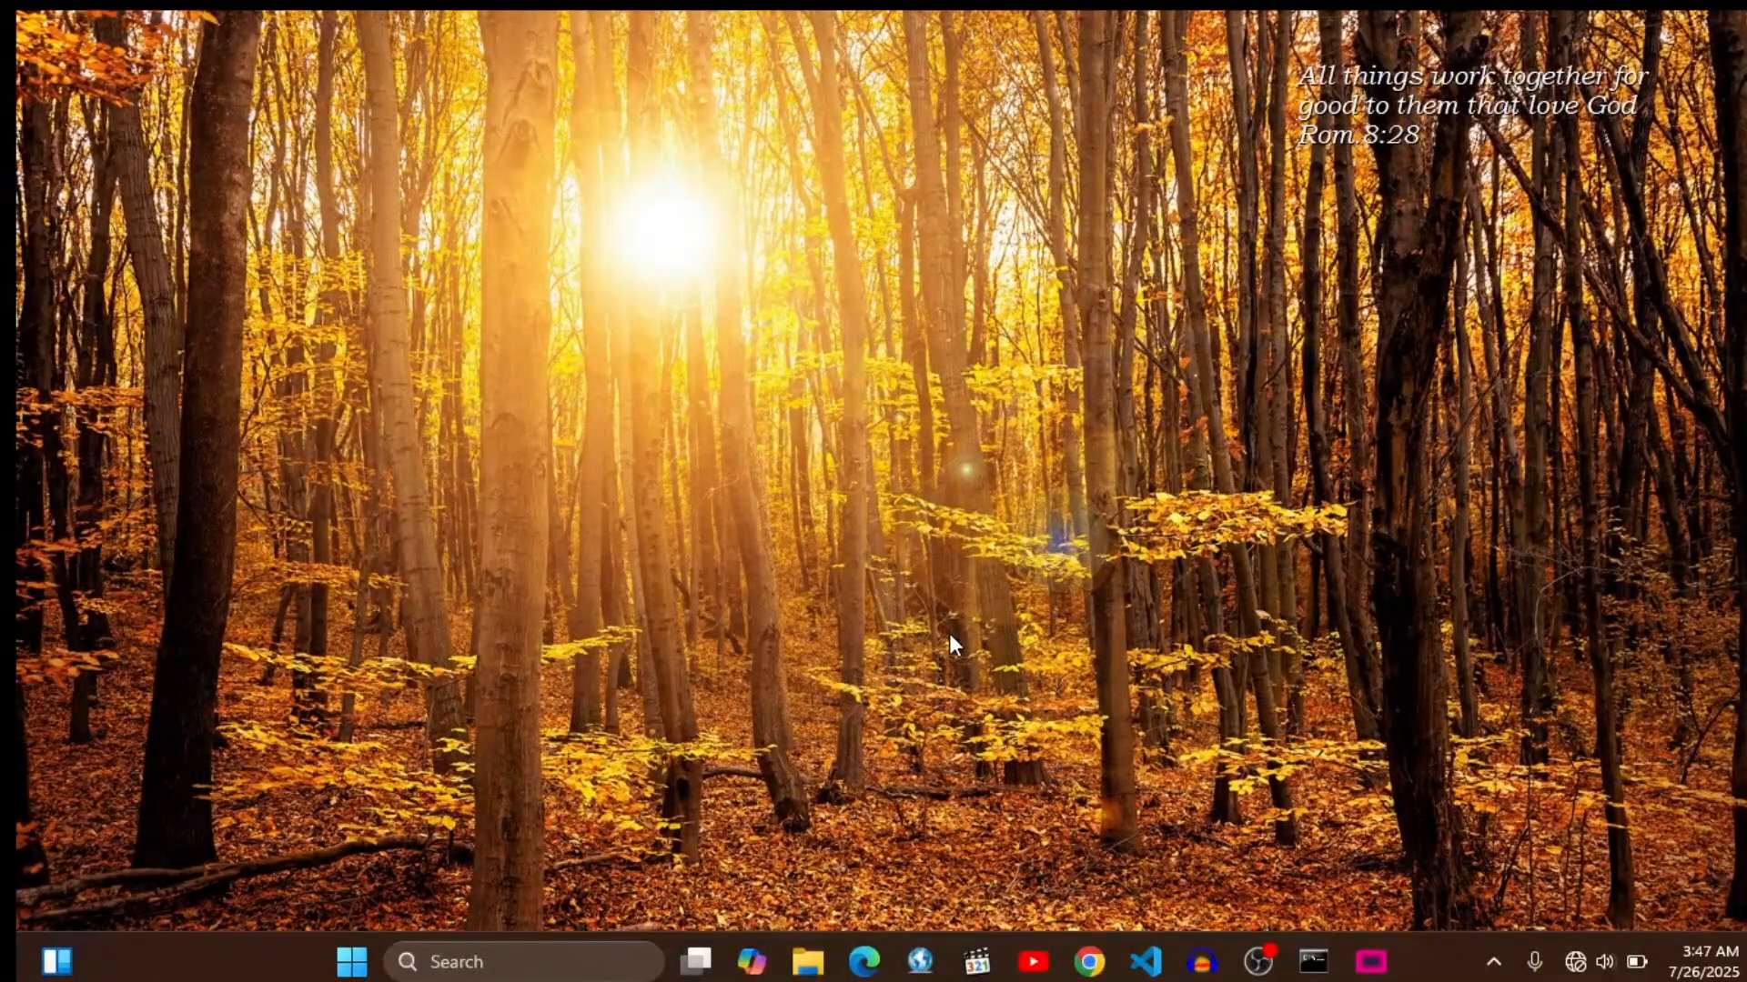
{"action": "key", "text": "super"}
{"action": "type", "text": "f"}
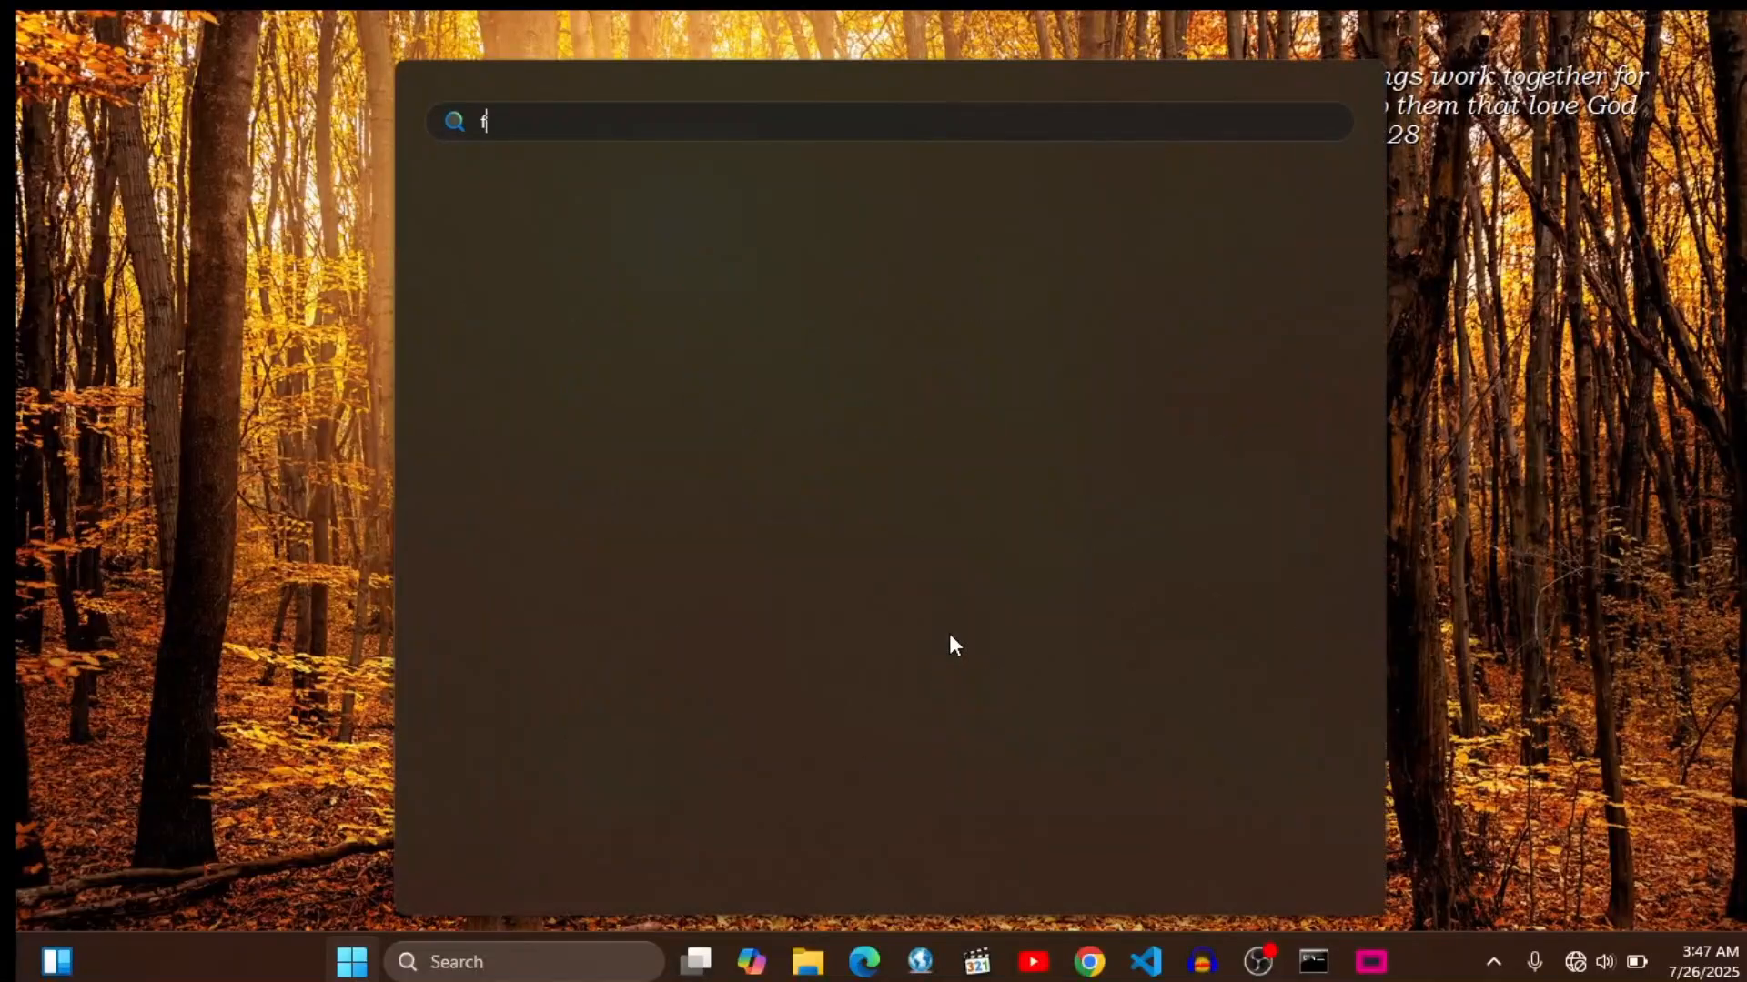
{"action": "type", "text": "irewall"}
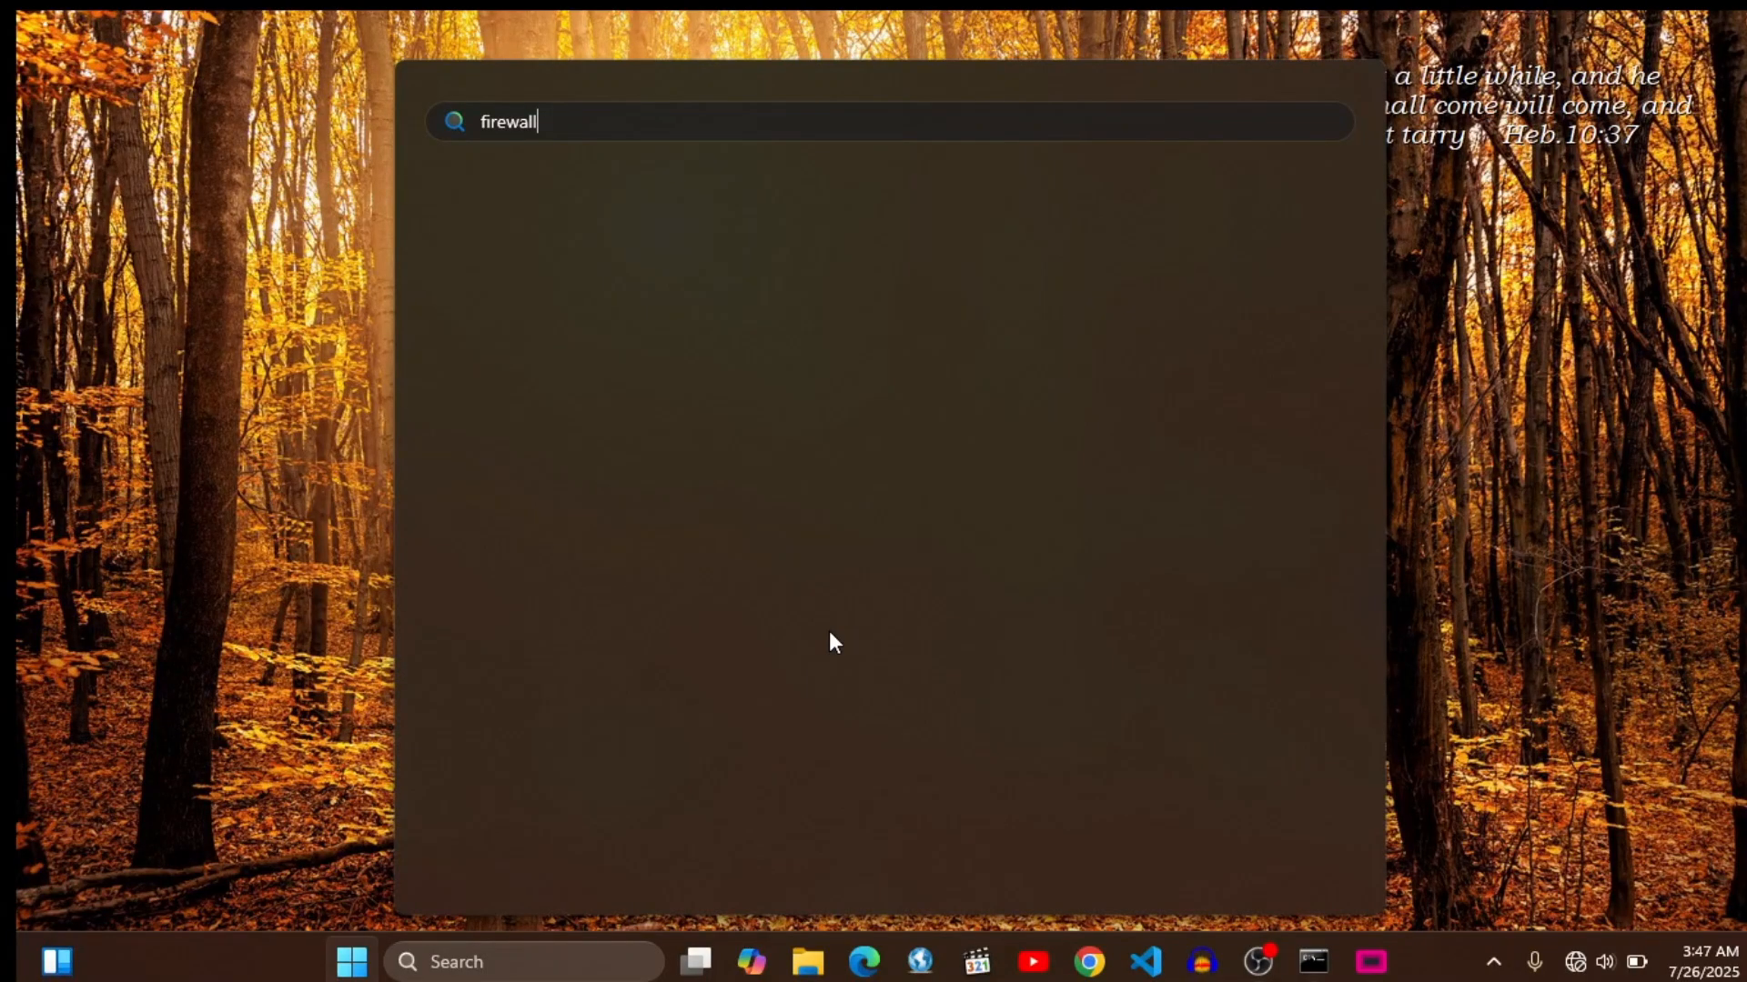
{"action": "key", "text": "BackSpace"}
{"action": "key", "text": "BackSpace"}
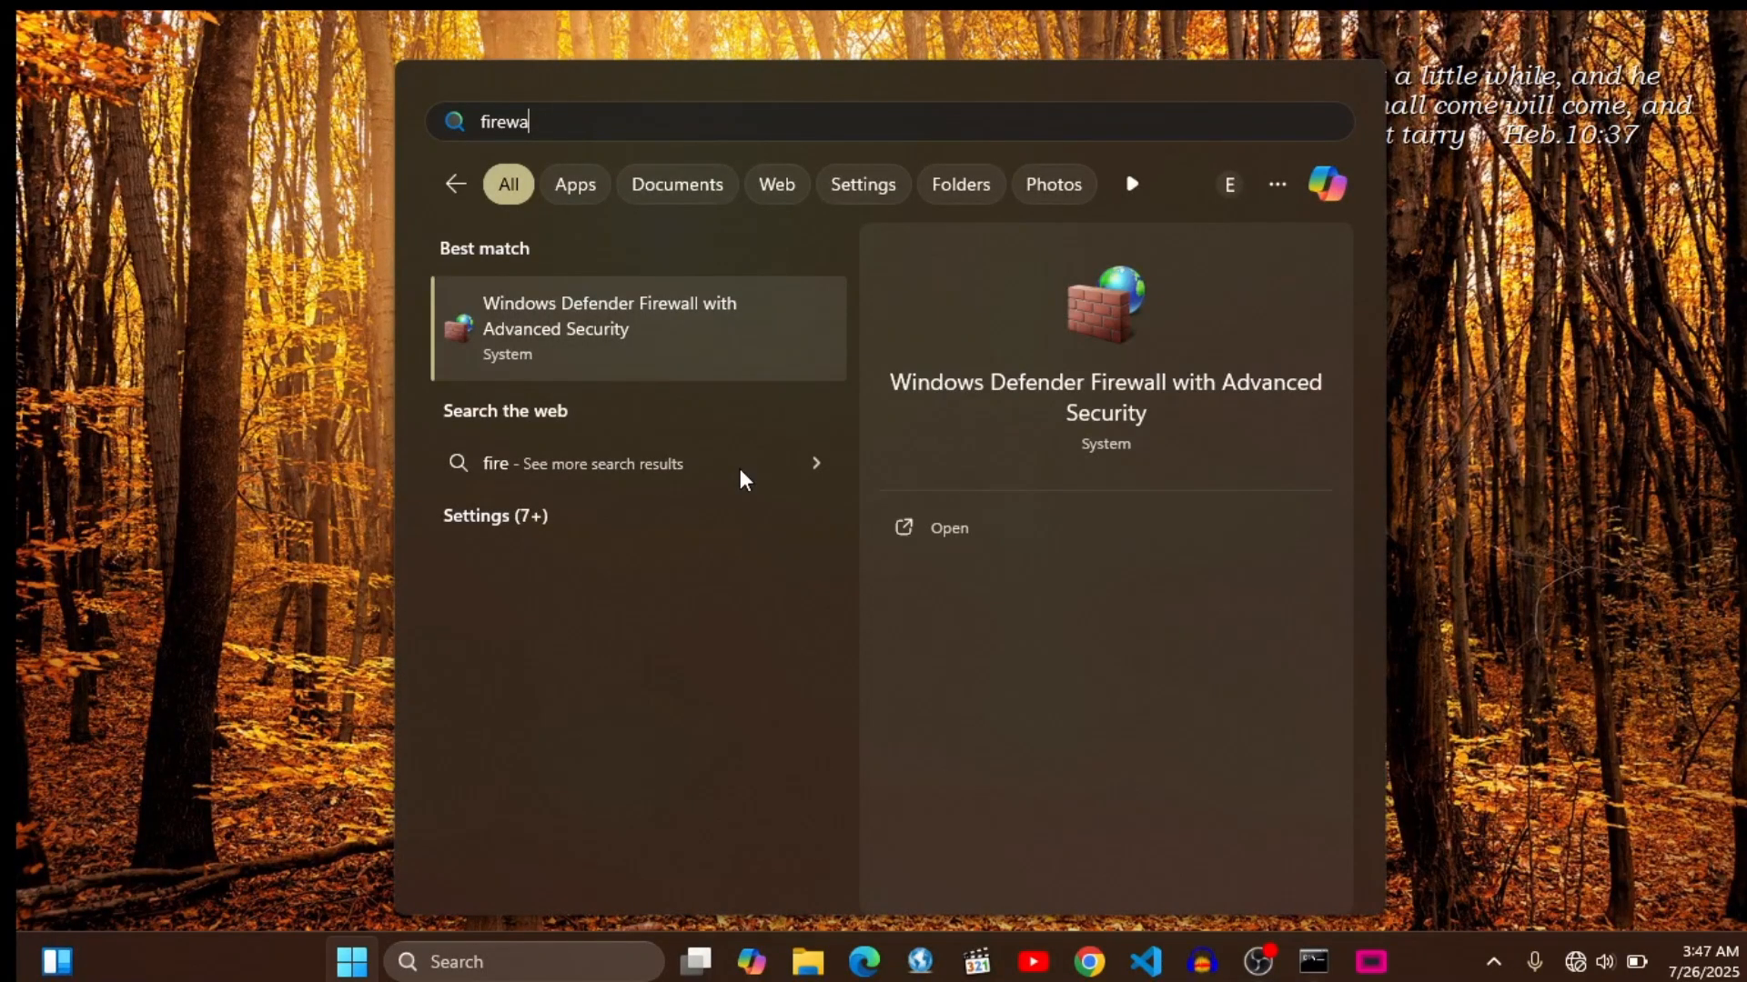
{"action": "left_click", "coordinate": [610, 330]}
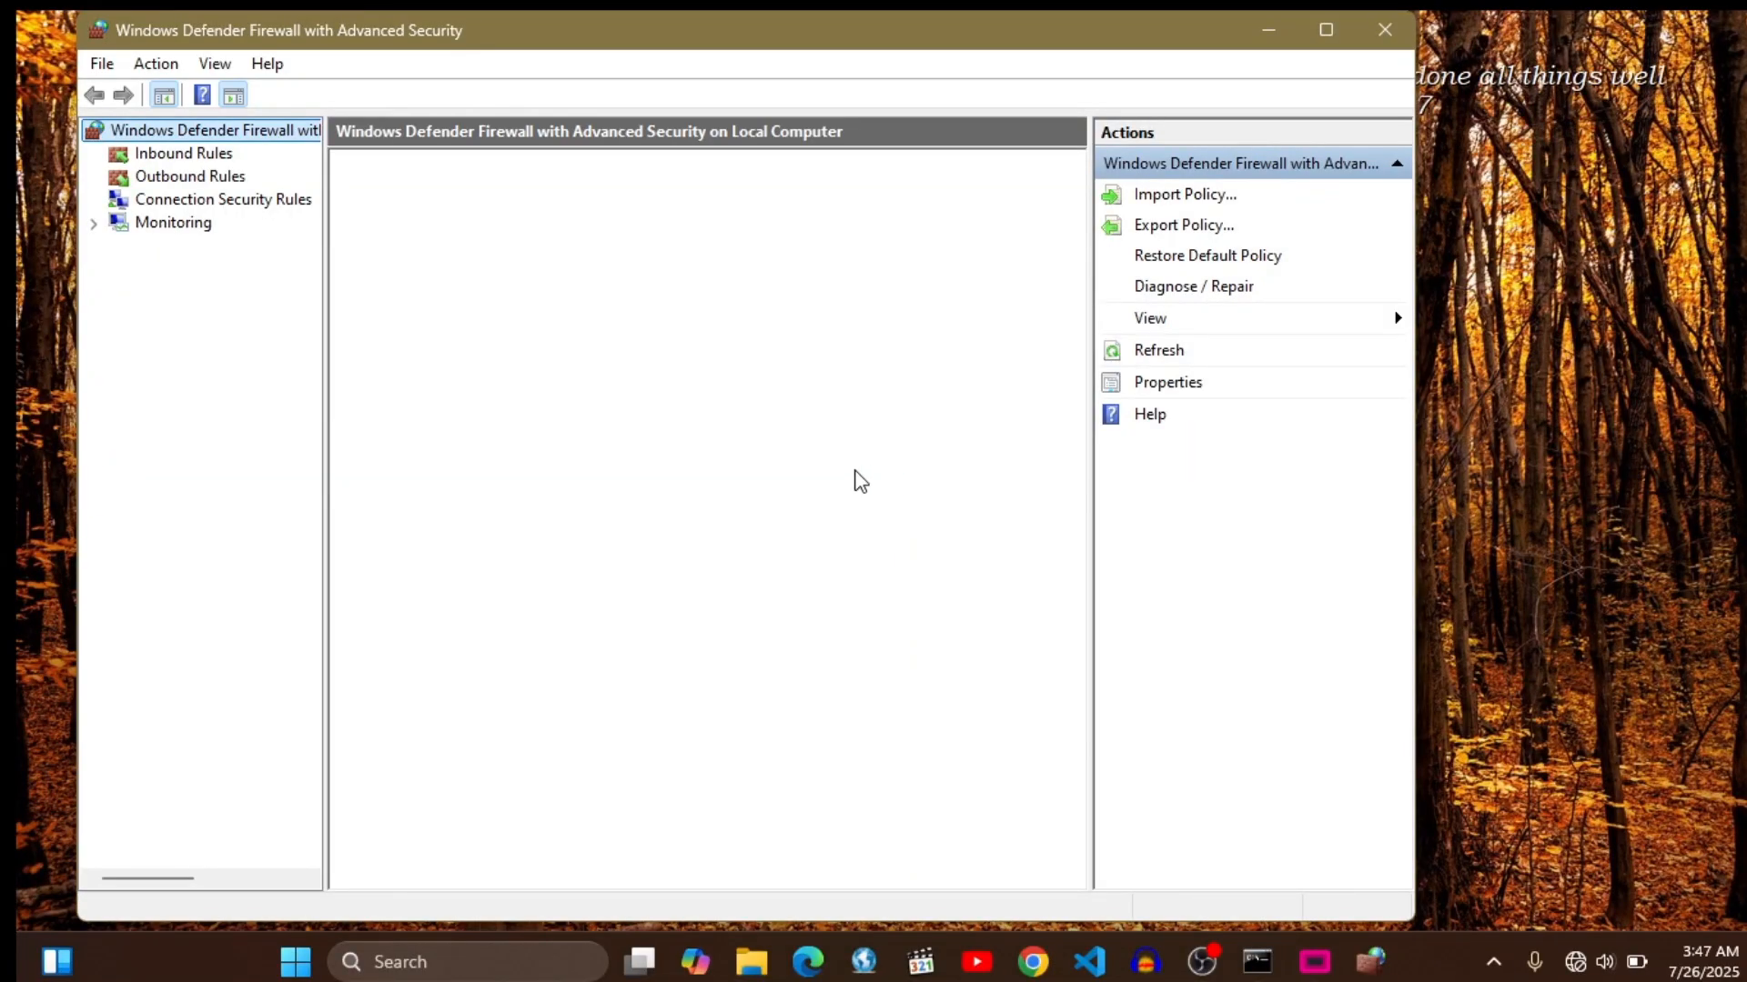
{"action": "left_click", "coordinate": [1285, 24]}
- Search Windows for "firewall" and open the Windows Defender Firewall control panel page
{"action": "key", "text": "super"}
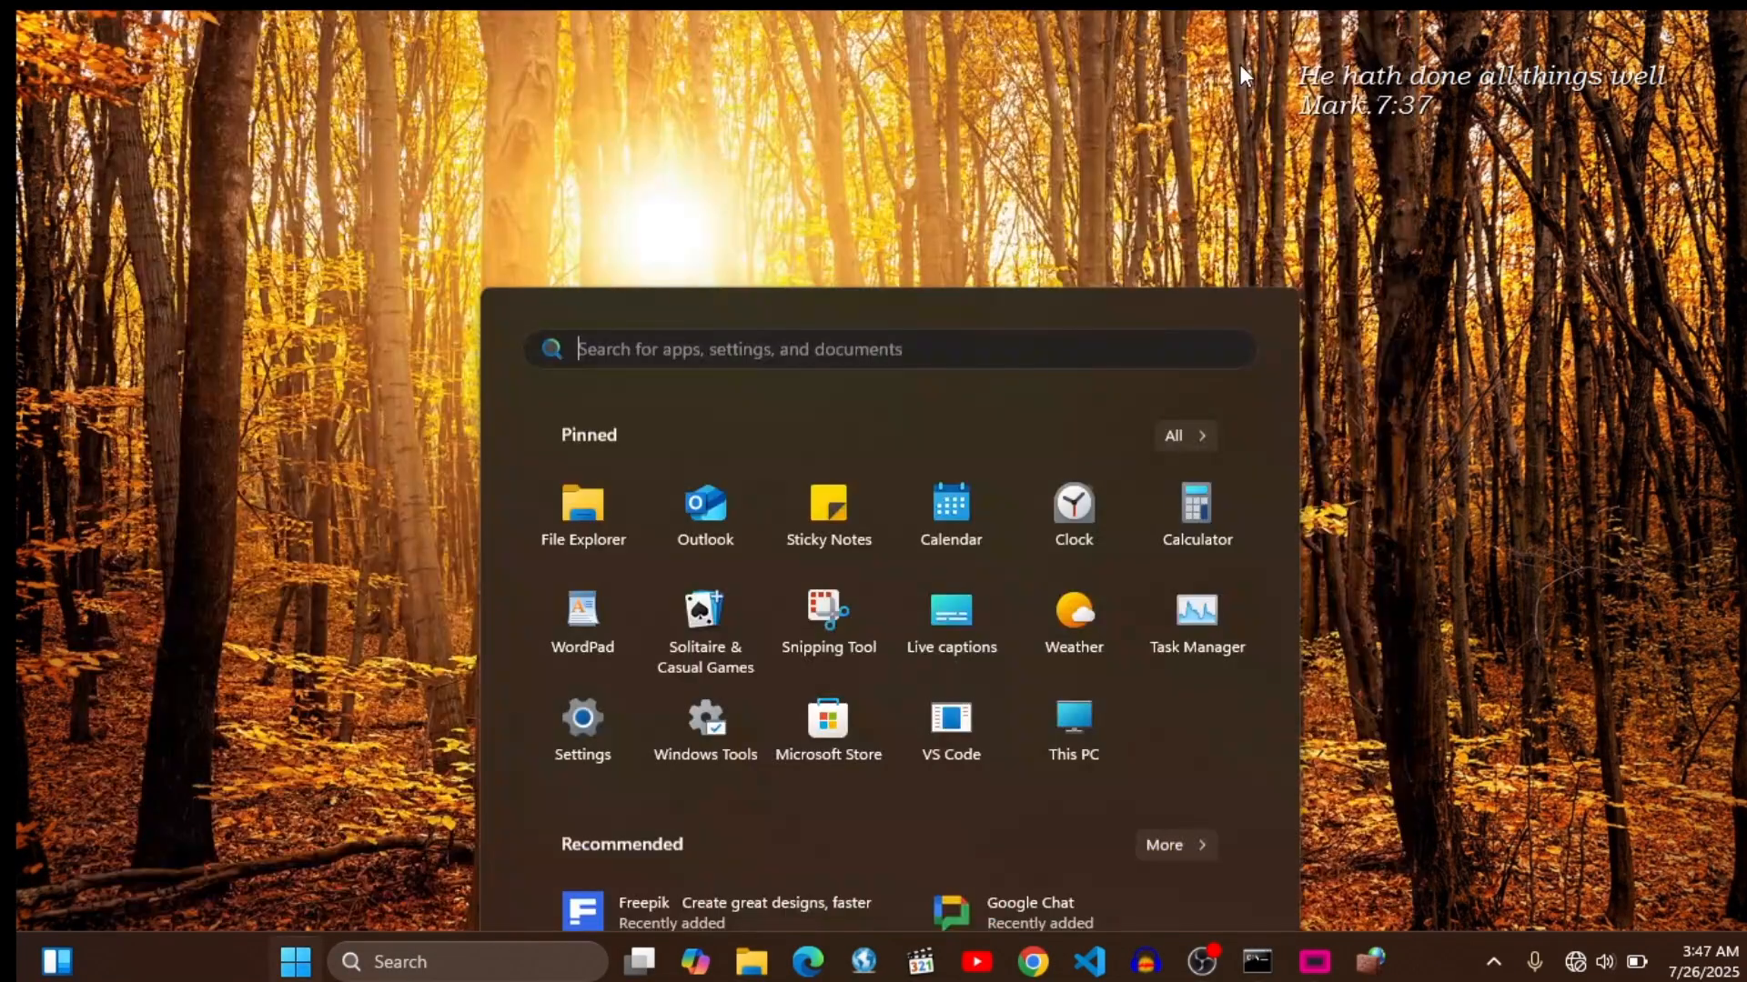
{"action": "type", "text": "fire"}
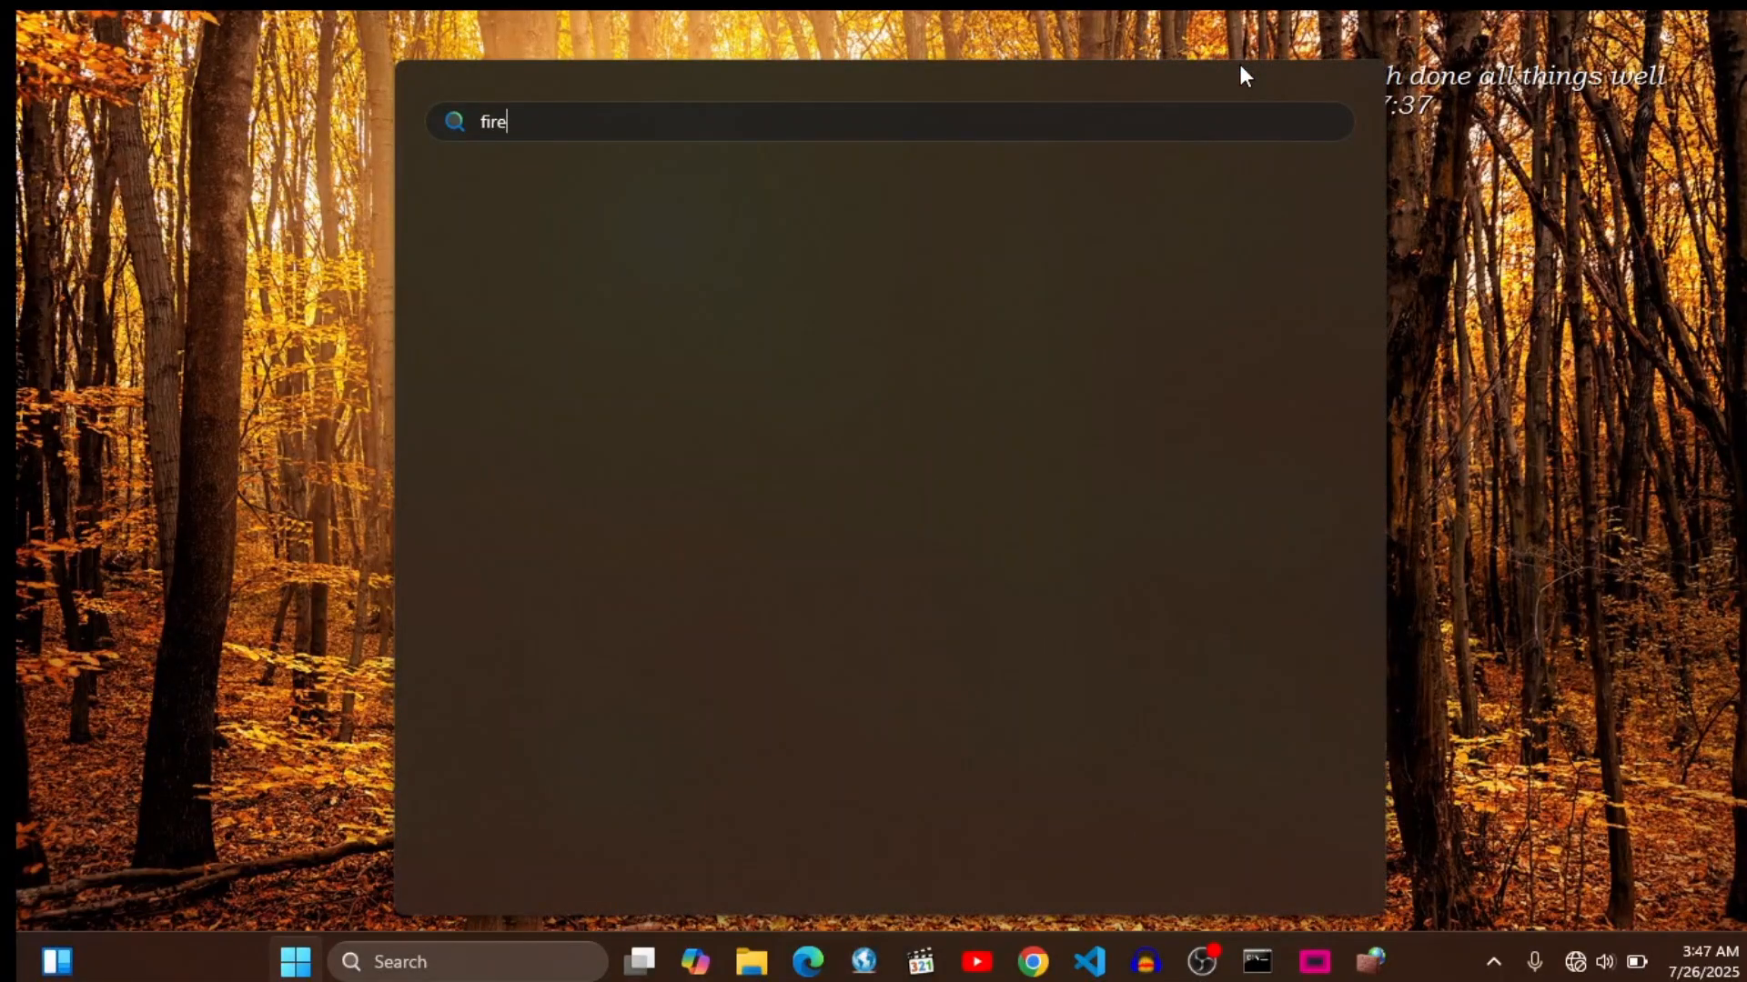
{"action": "type", "text": "wa"}
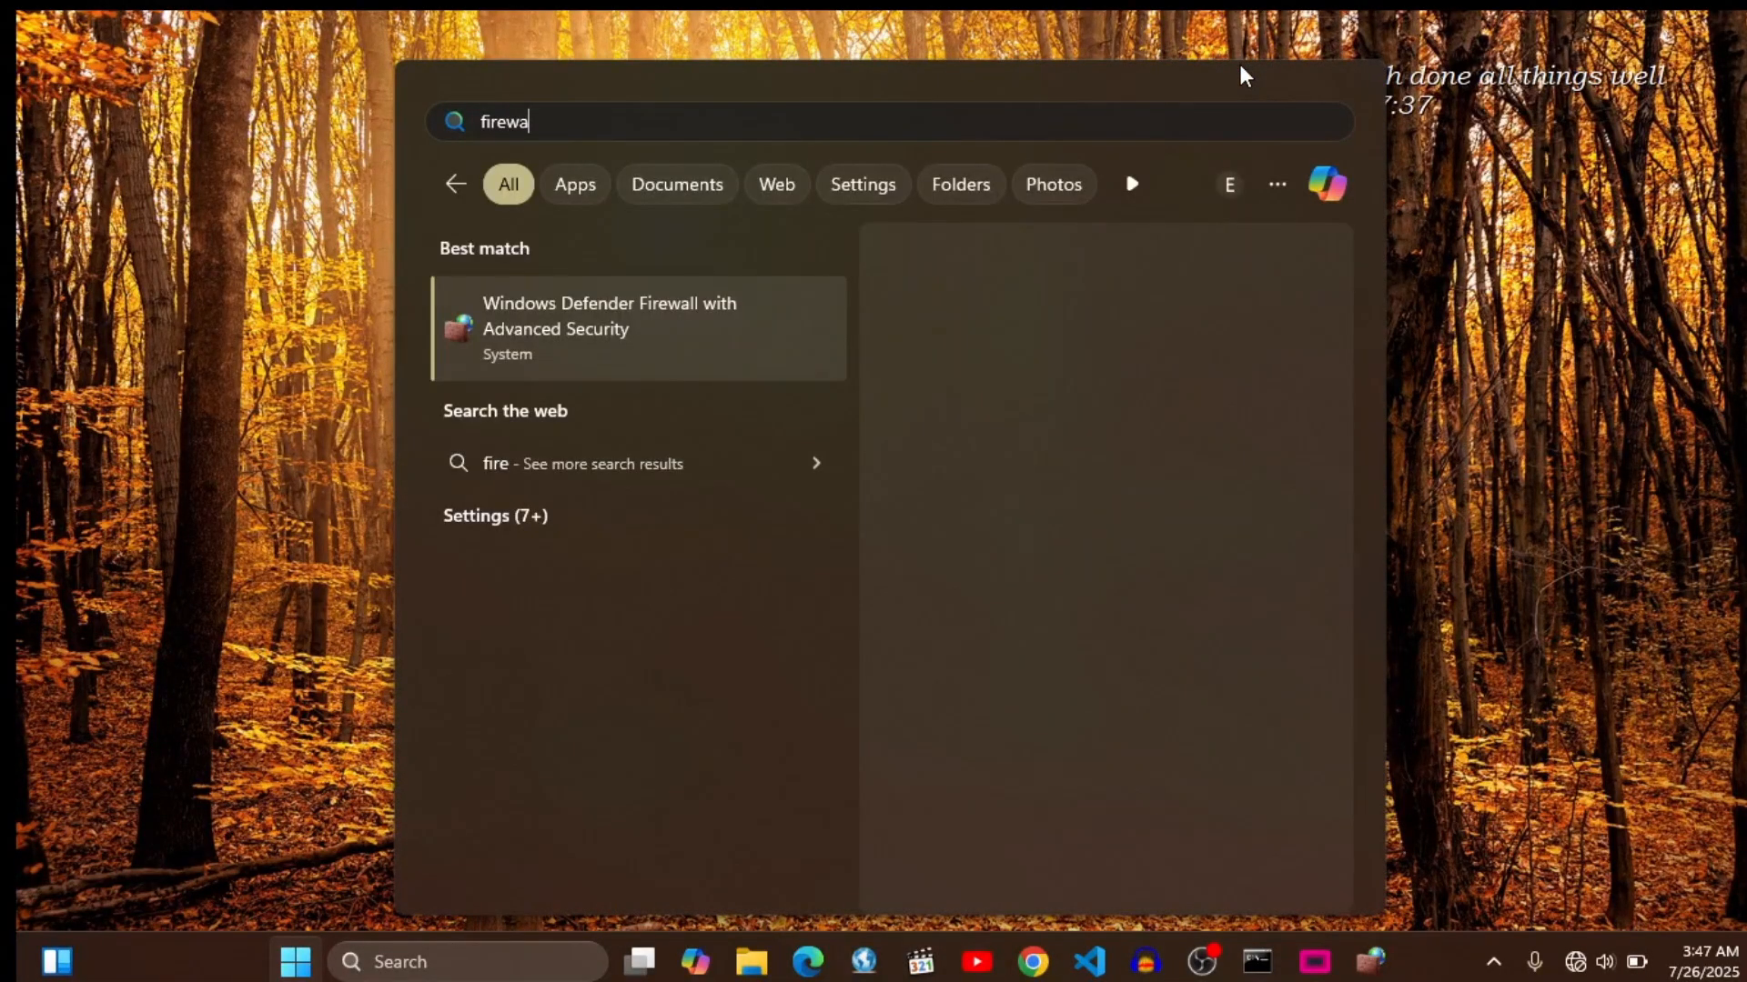
{"action": "type", "text": "ll"}
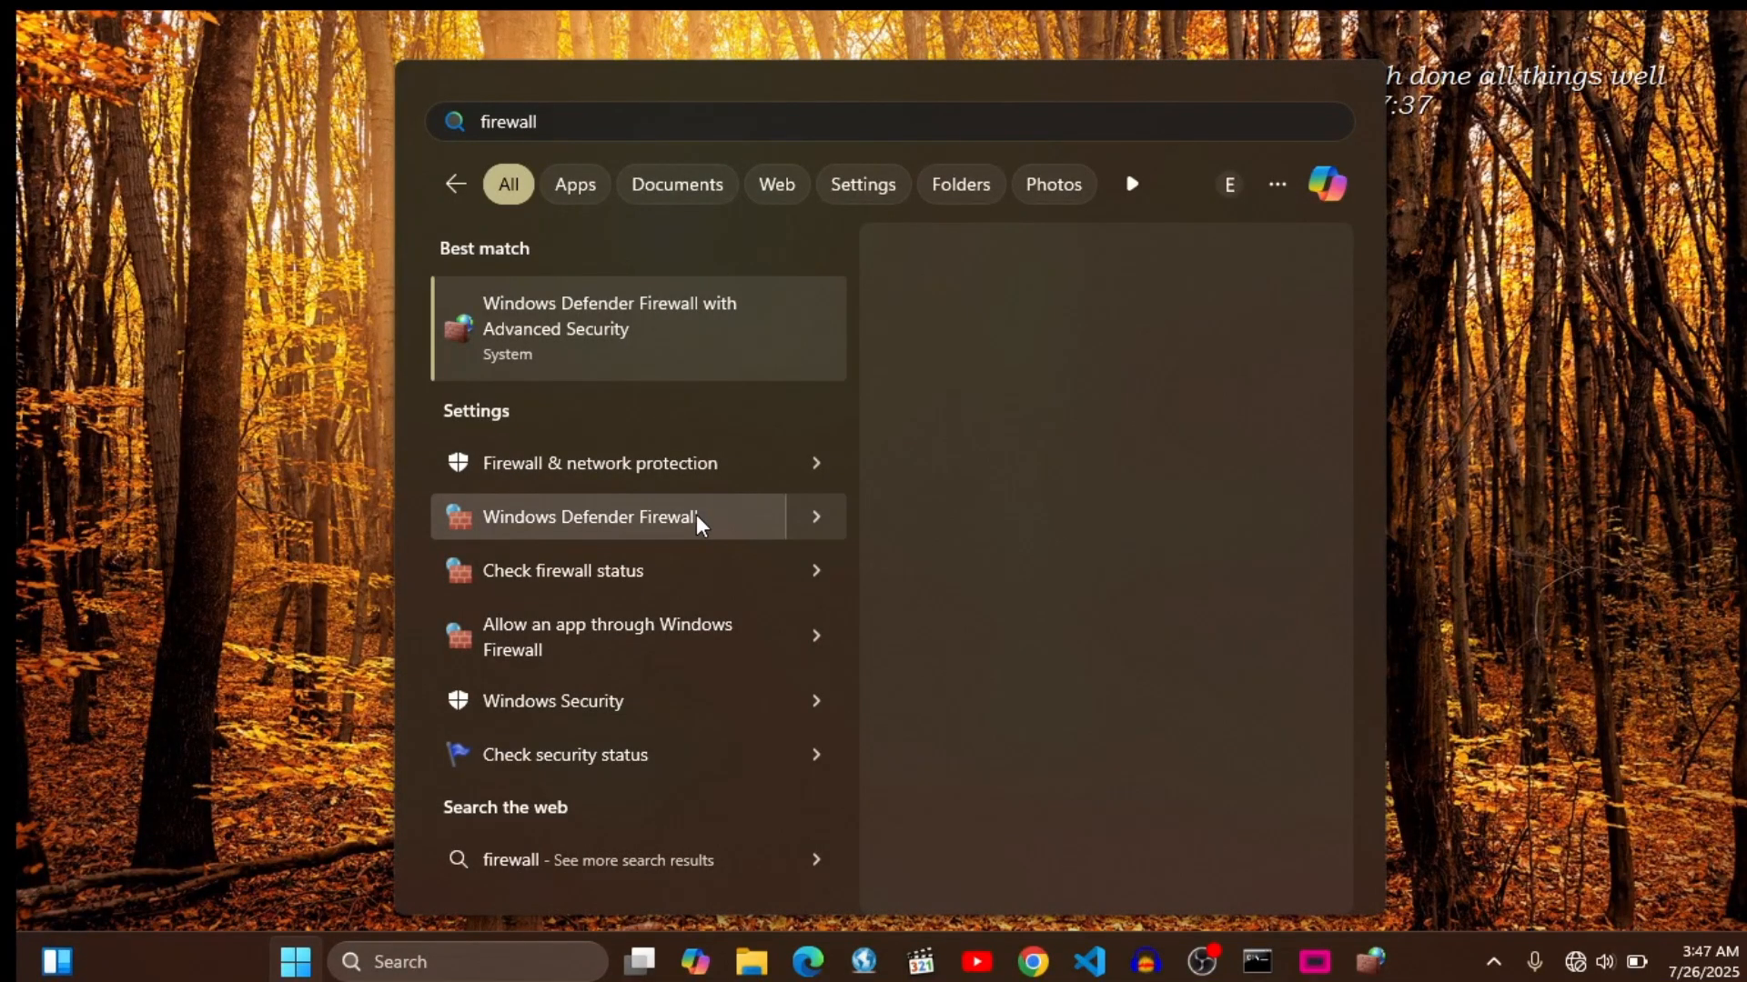
{"action": "left_click", "coordinate": [655, 515]}
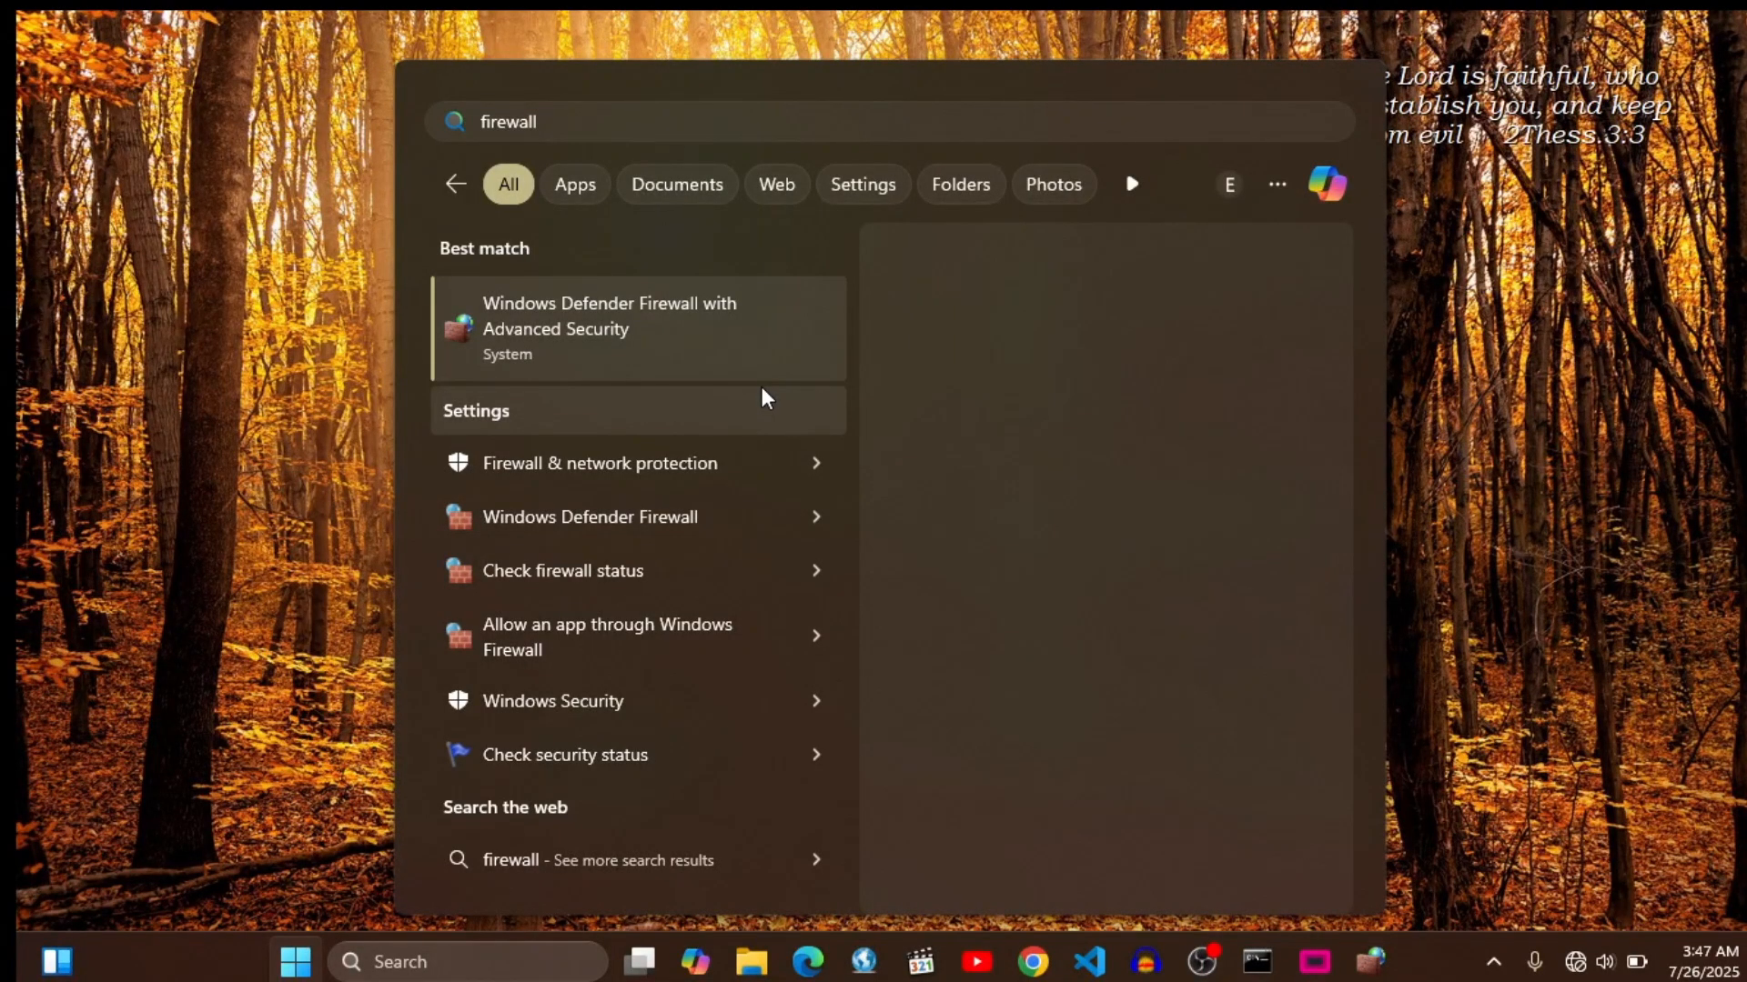
{"action": "left_click", "coordinate": [628, 515]}
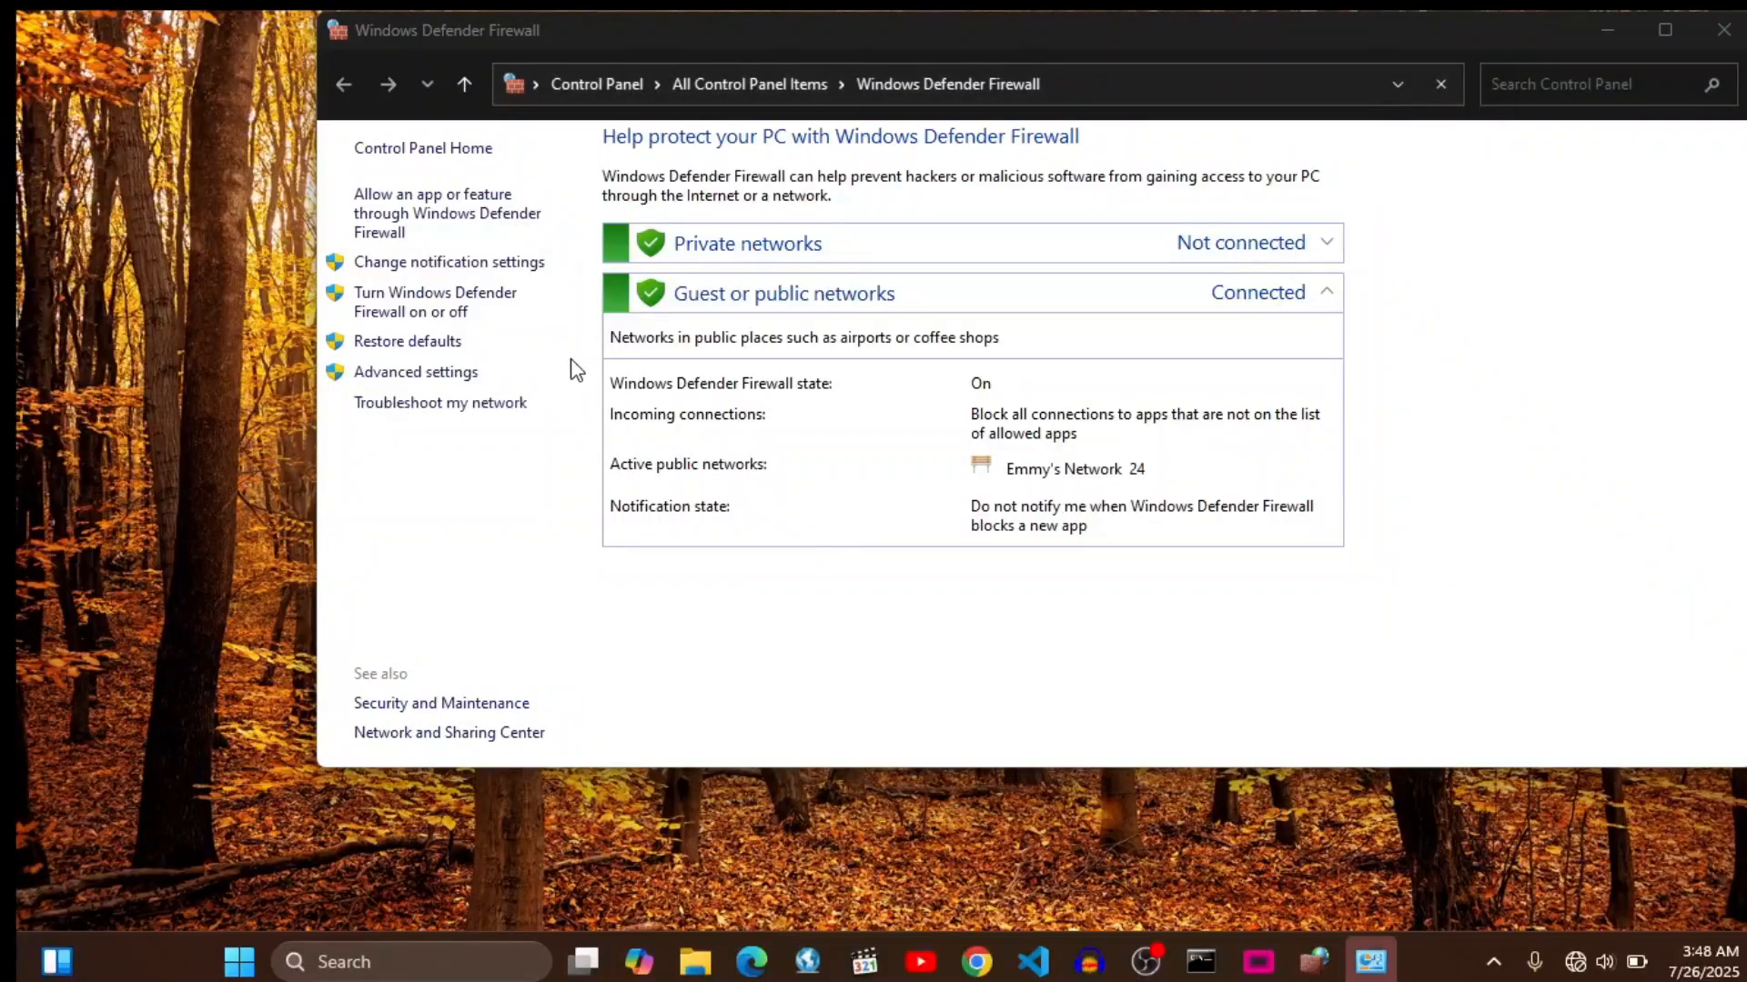
- Open the list of apps allowed through the firewall, find the FreeShow entry and enable changing the settings
{"action": "left_click", "coordinate": [480, 225]}
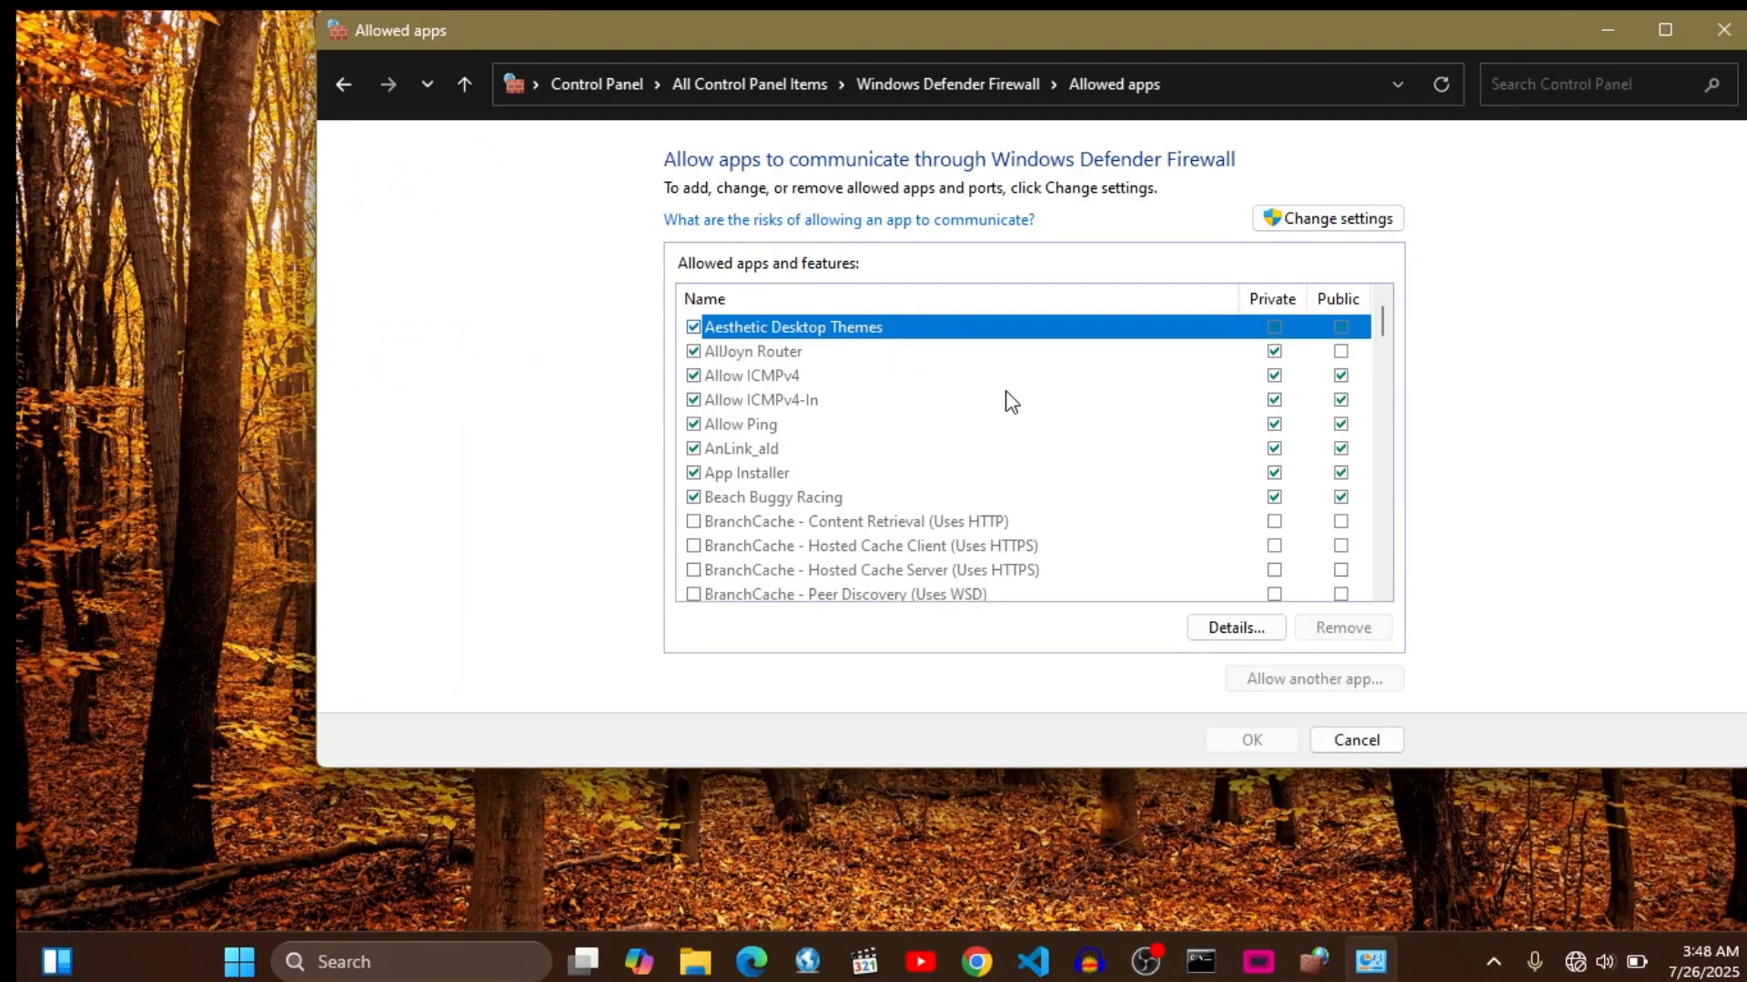
{"action": "scroll", "coordinate": [1234, 415], "scroll_direction": "down", "scroll_amount": 3}
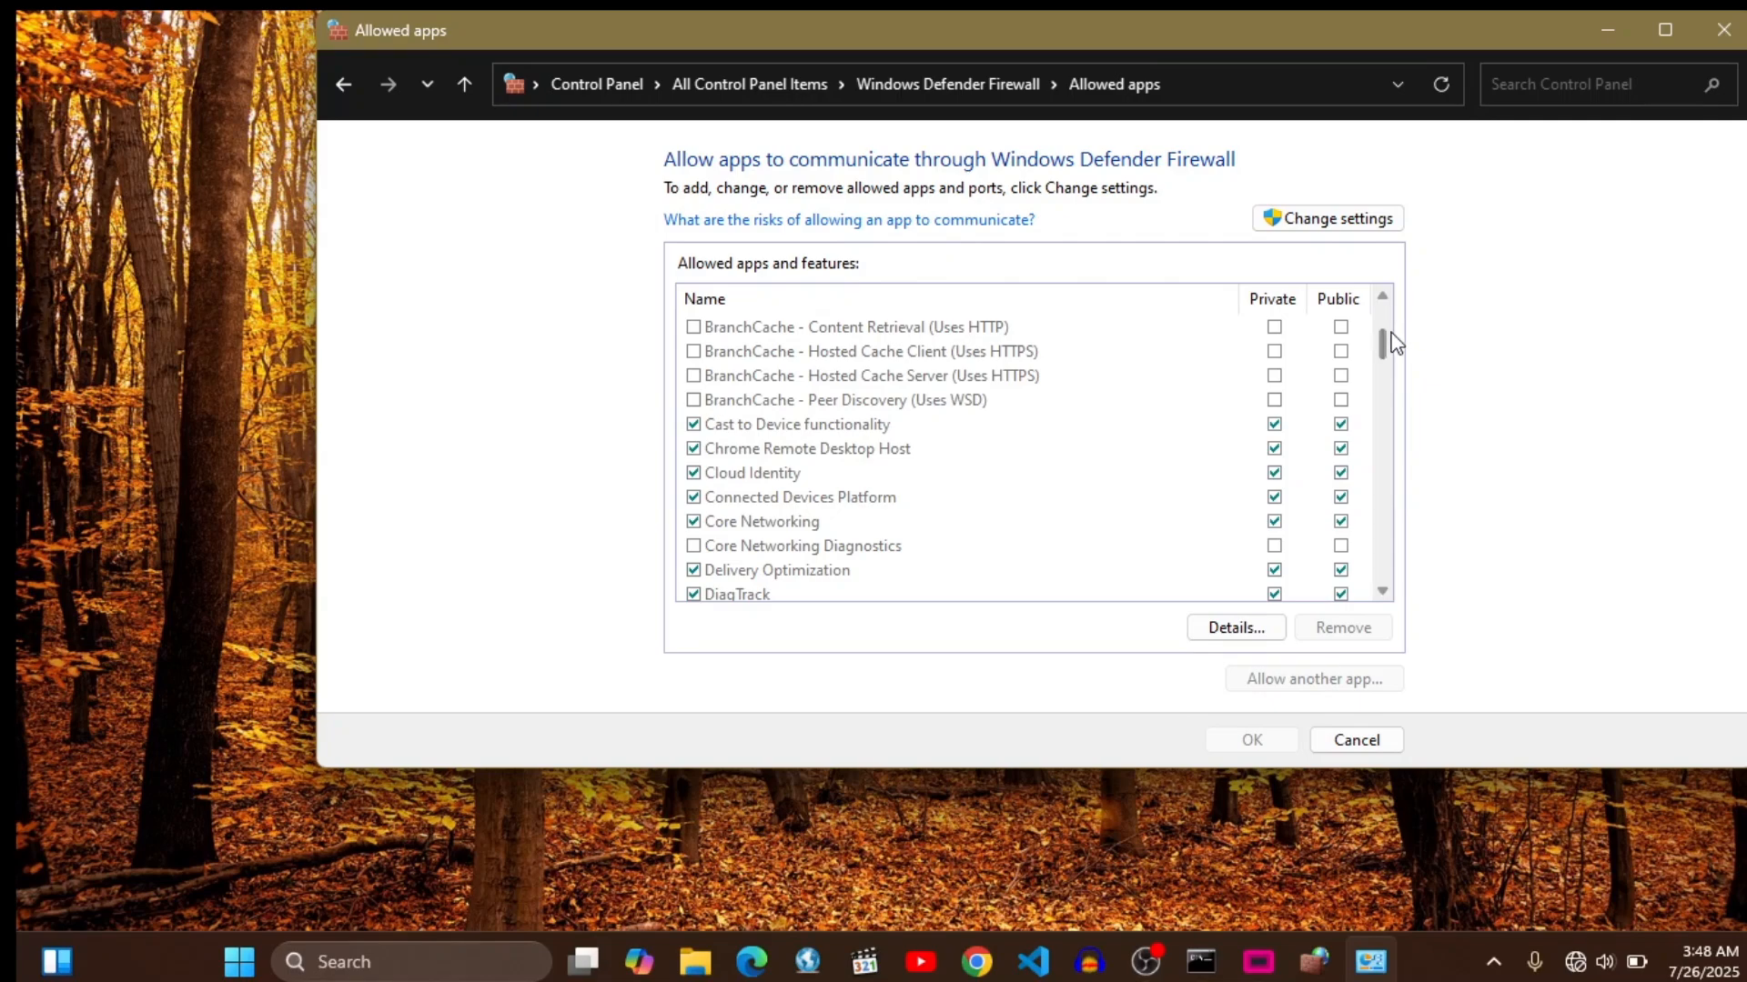
{"action": "scroll", "coordinate": [1382, 362], "scroll_direction": "down", "scroll_amount": 2}
{"action": "scroll", "coordinate": [1382, 362], "scroll_direction": "down", "scroll_amount": 1}
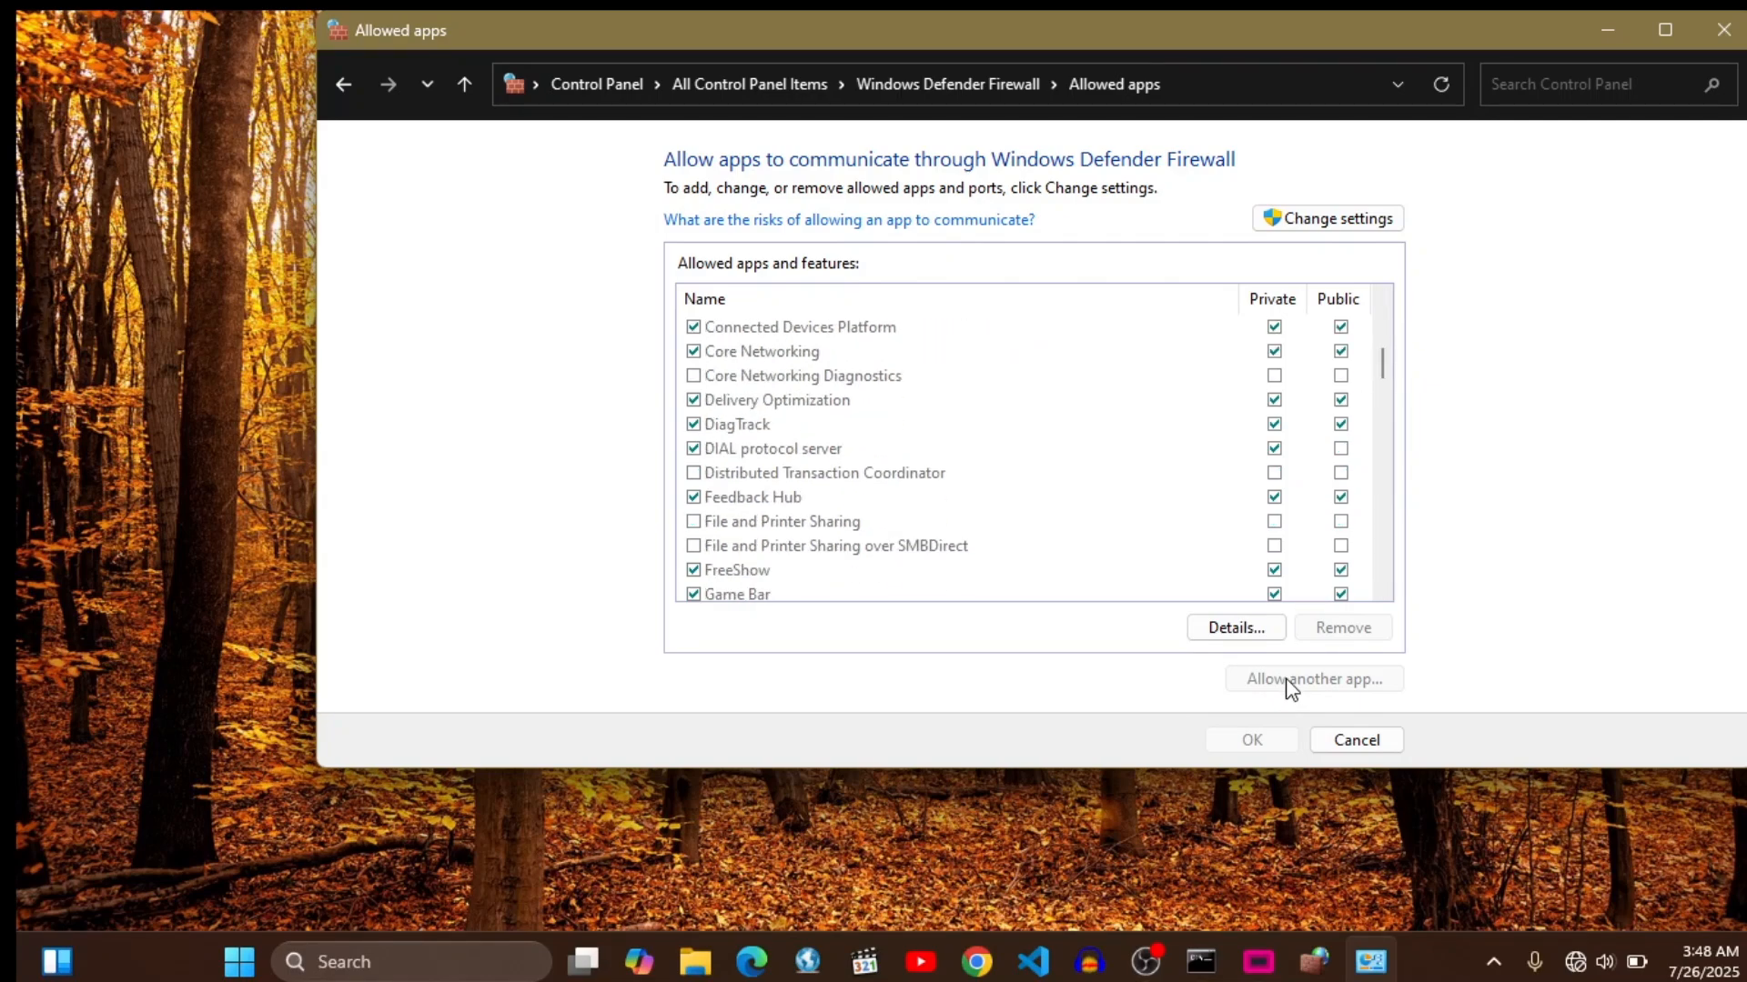
{"action": "left_click", "coordinate": [1310, 218]}
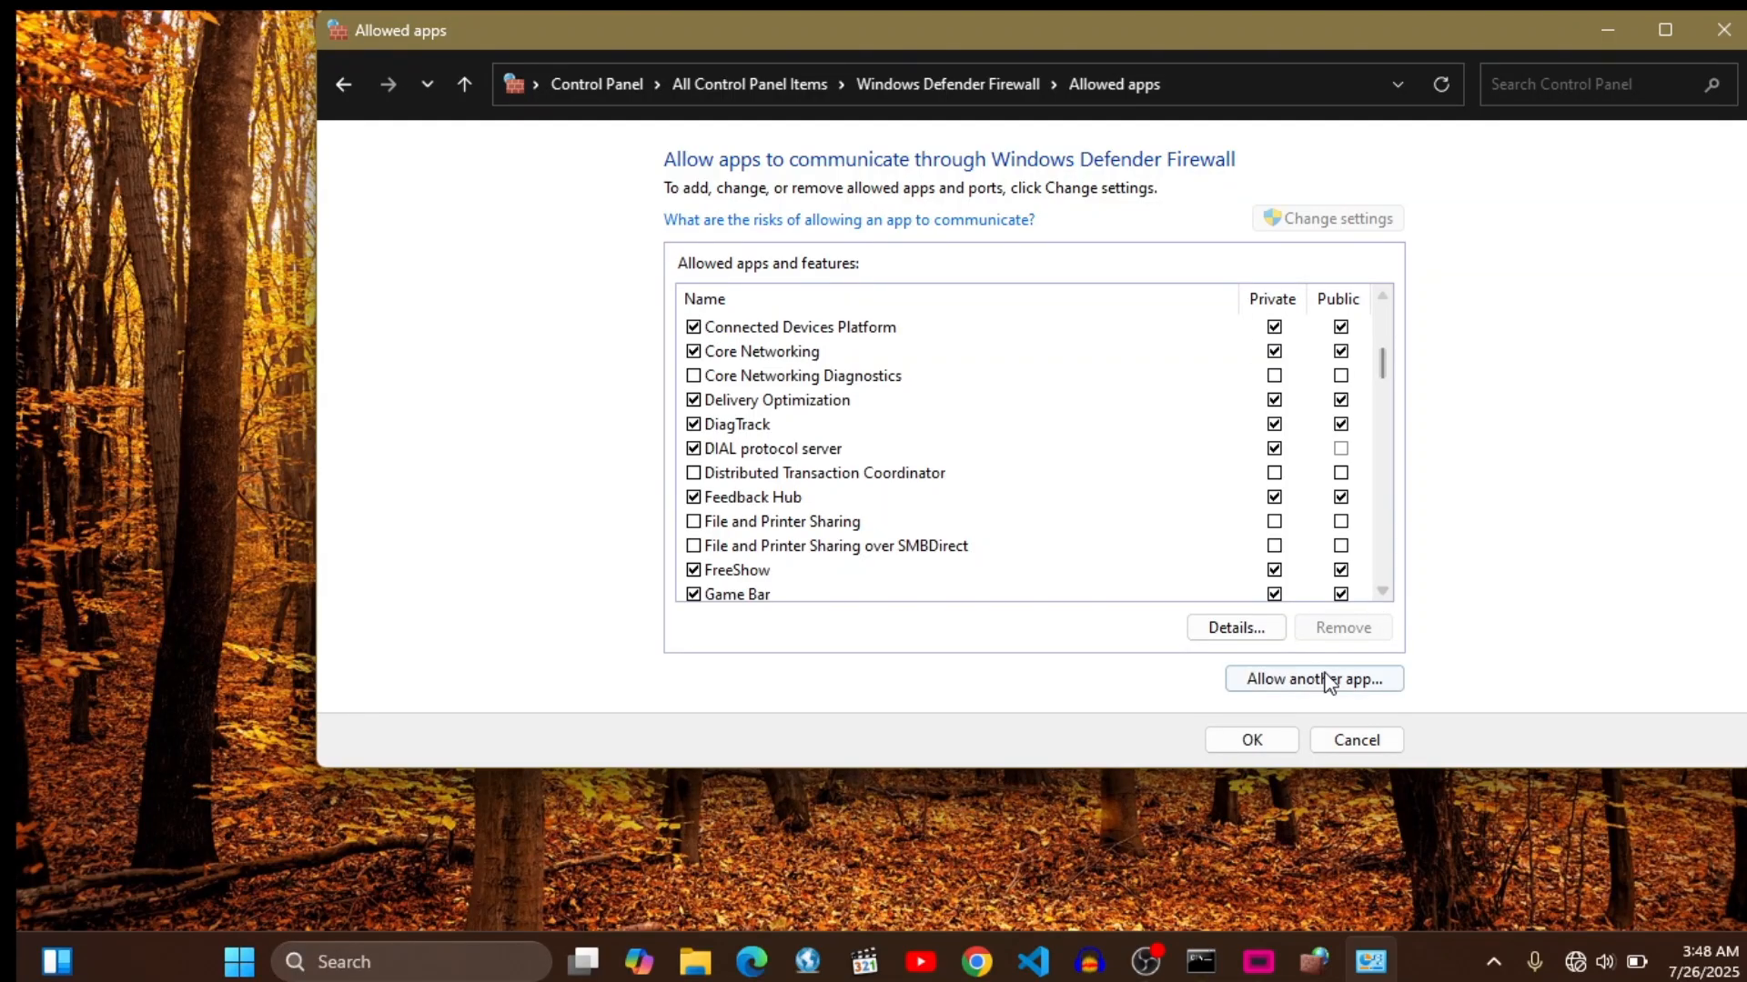
- Select FreeShow.exe as another allowed app and cancel without adding it, then toggle Private access for Distributed Transaction Coordinator on and off
{"action": "left_click", "coordinate": [1326, 683]}
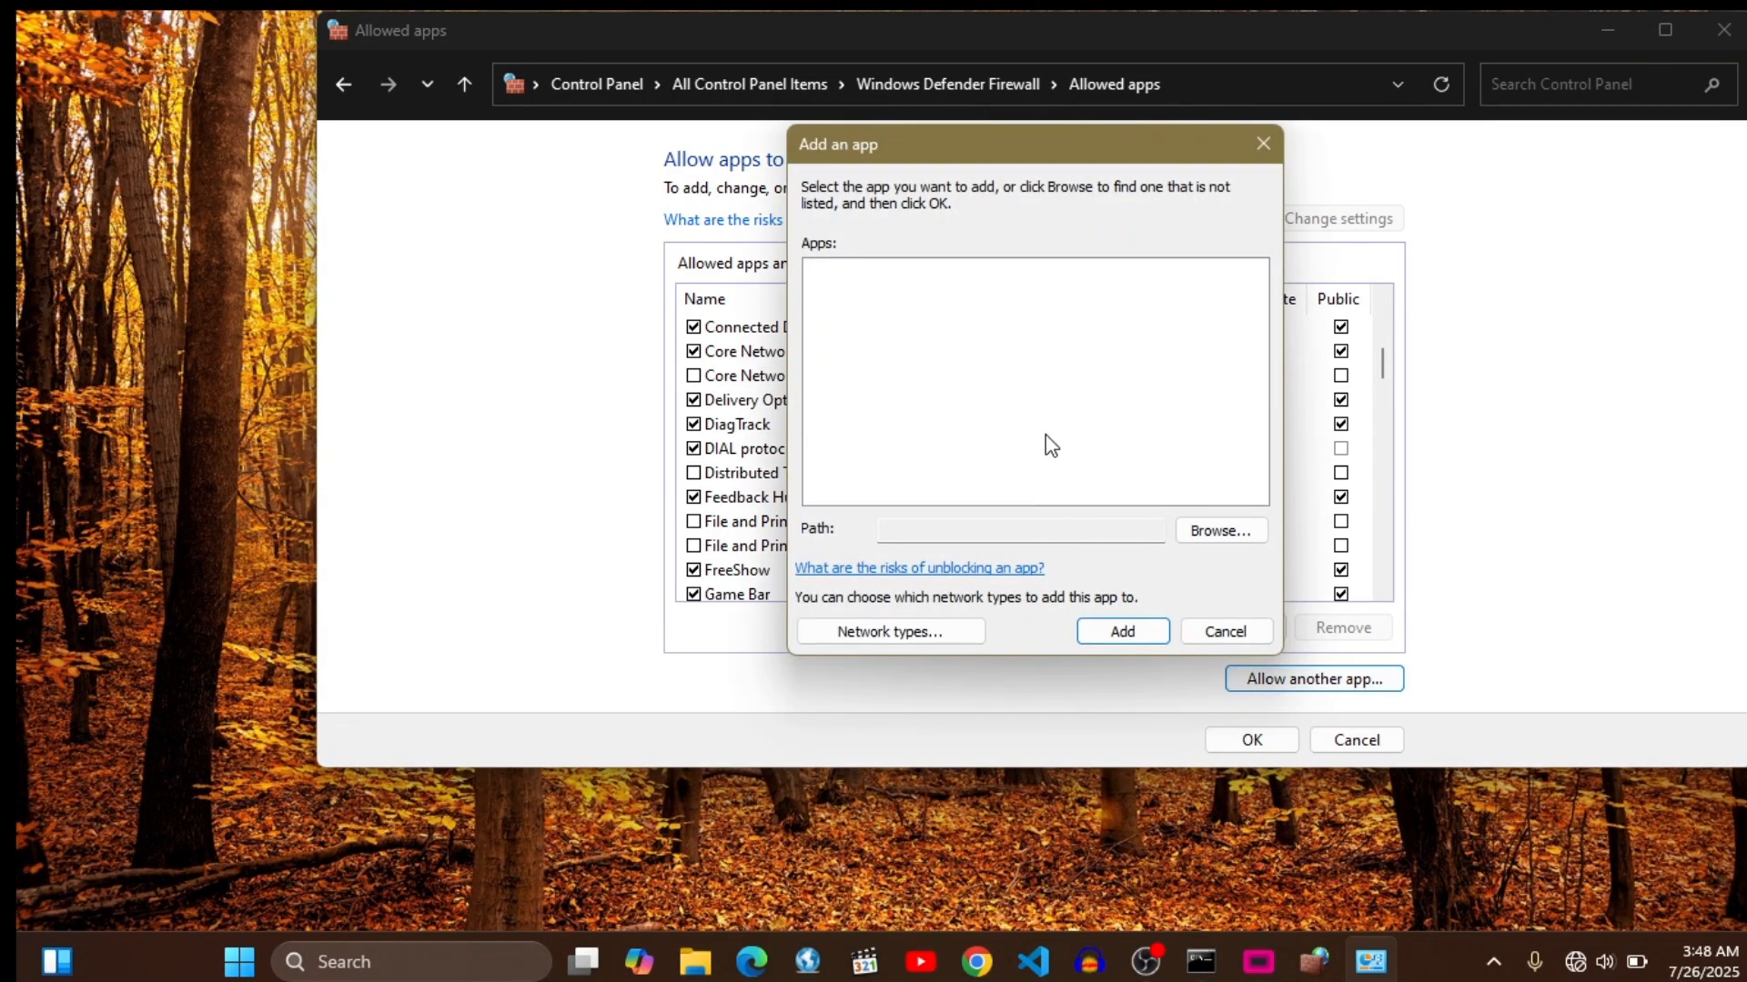
{"action": "left_click", "coordinate": [1199, 530]}
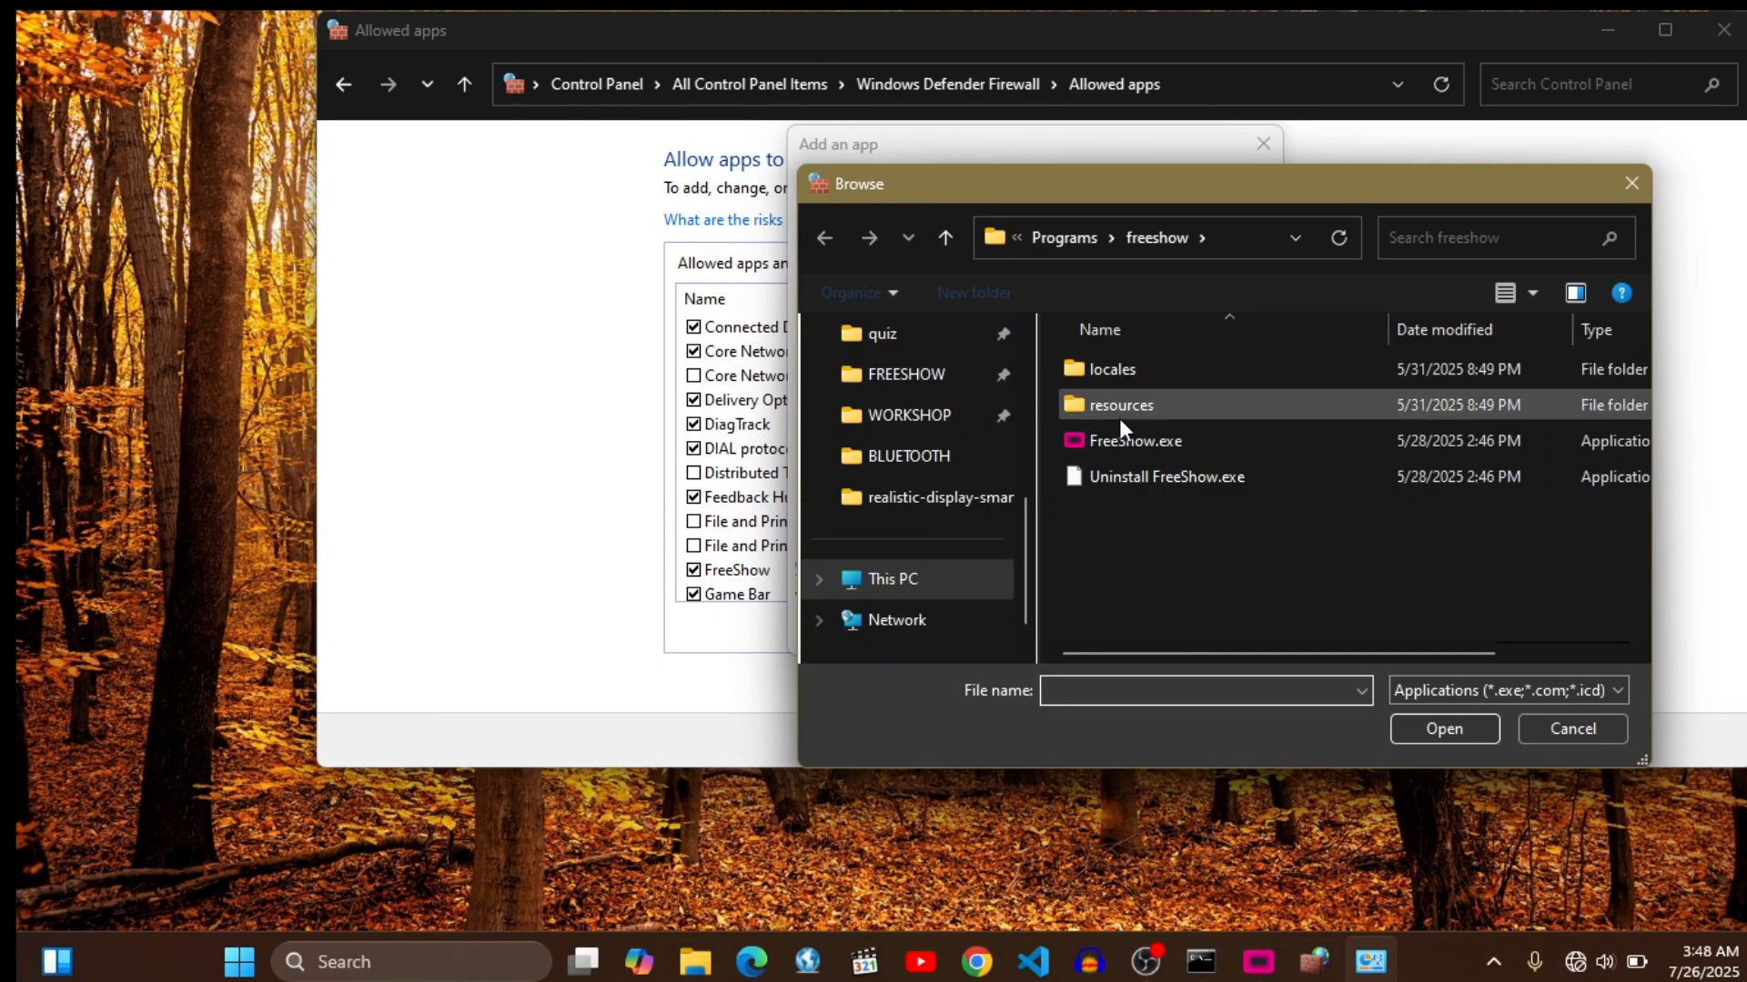
{"action": "left_click", "coordinate": [1114, 435]}
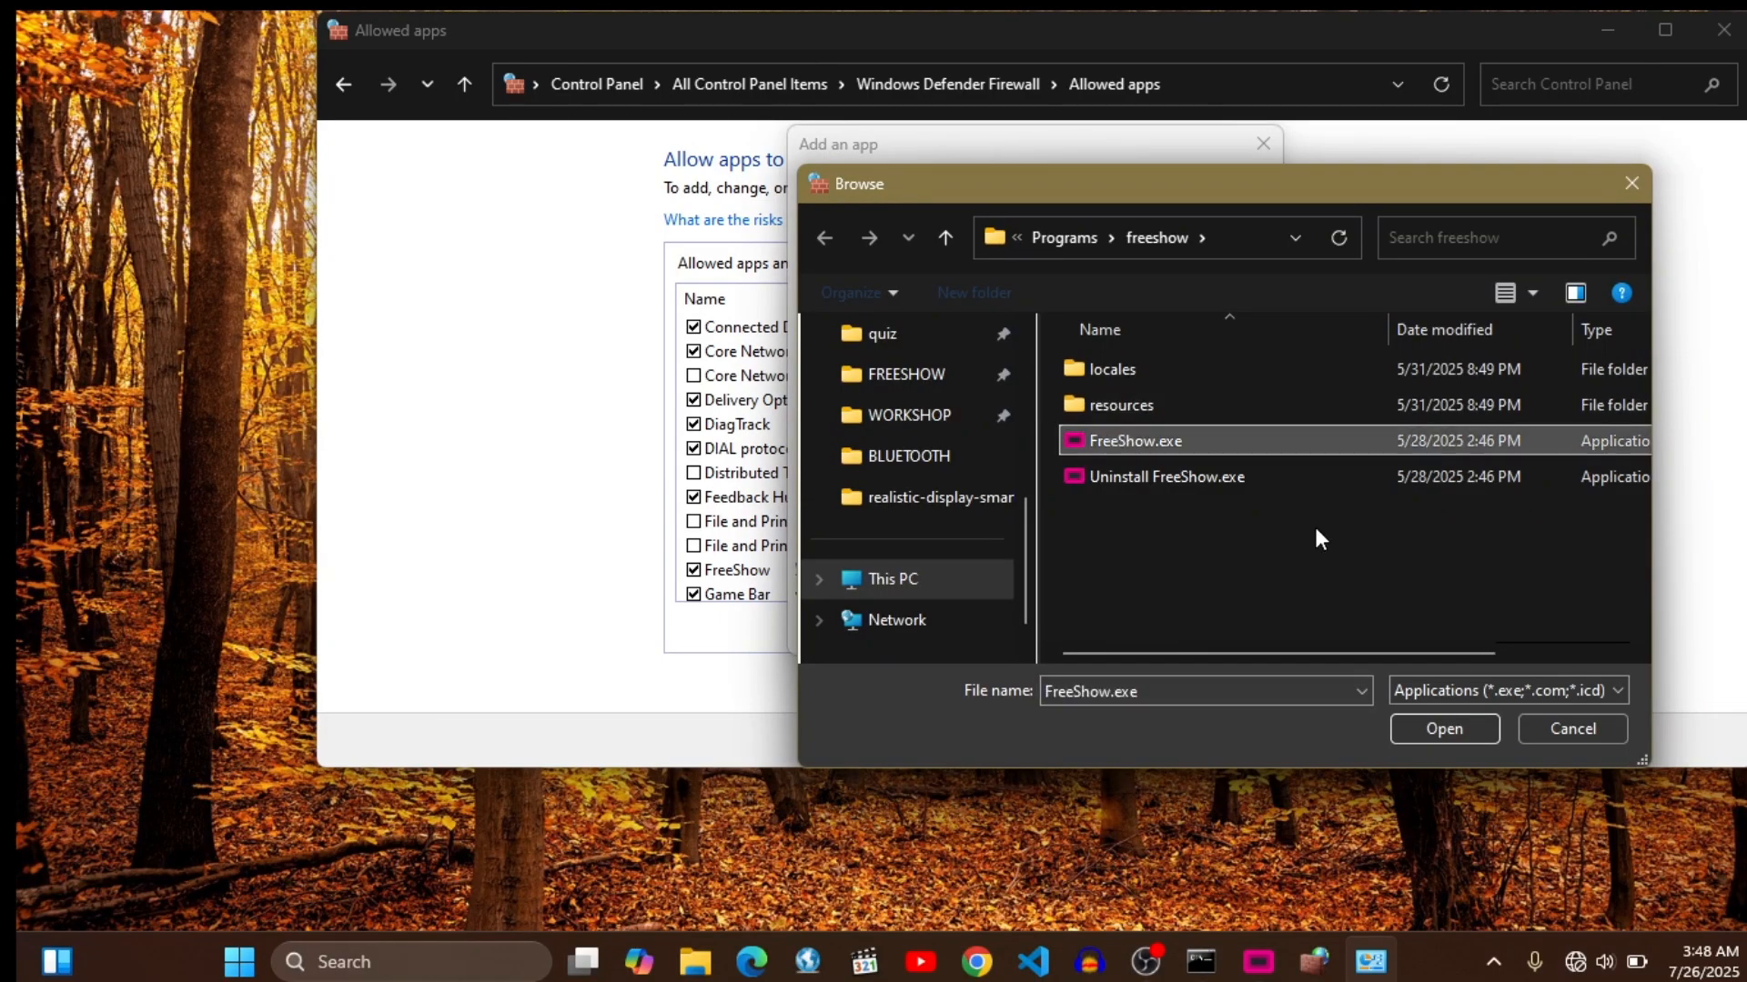
{"action": "left_click", "coordinate": [1541, 729]}
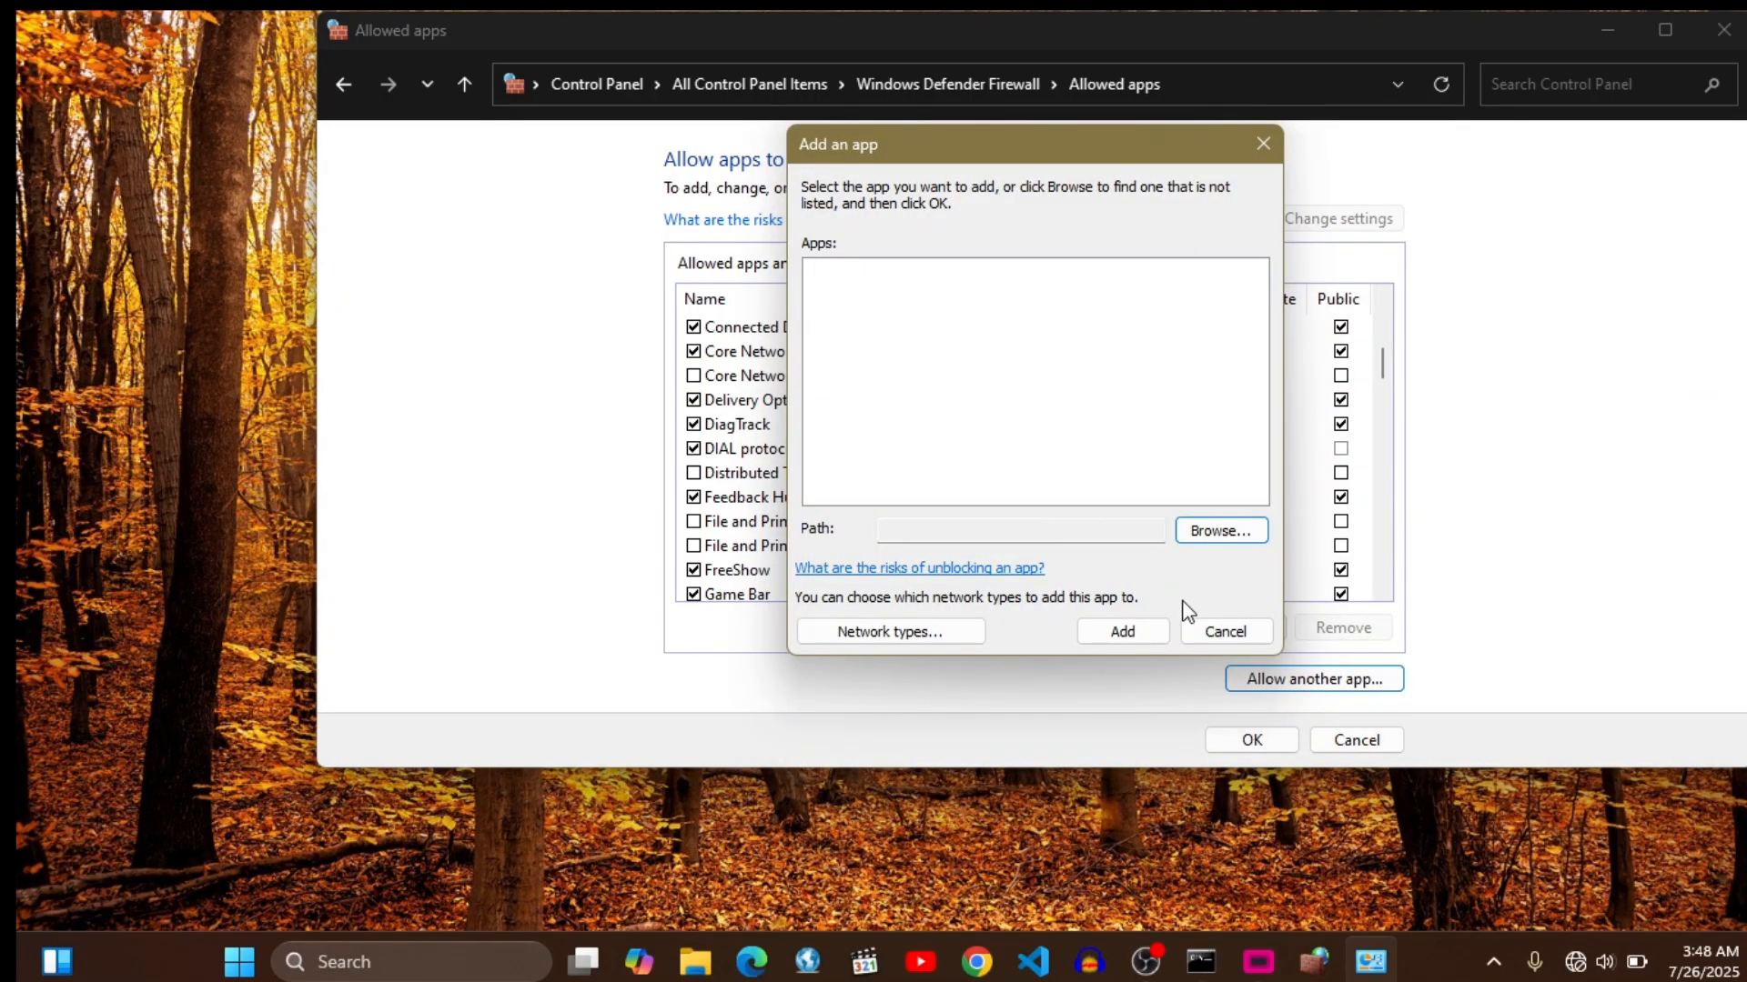
{"action": "left_click", "coordinate": [1223, 631]}
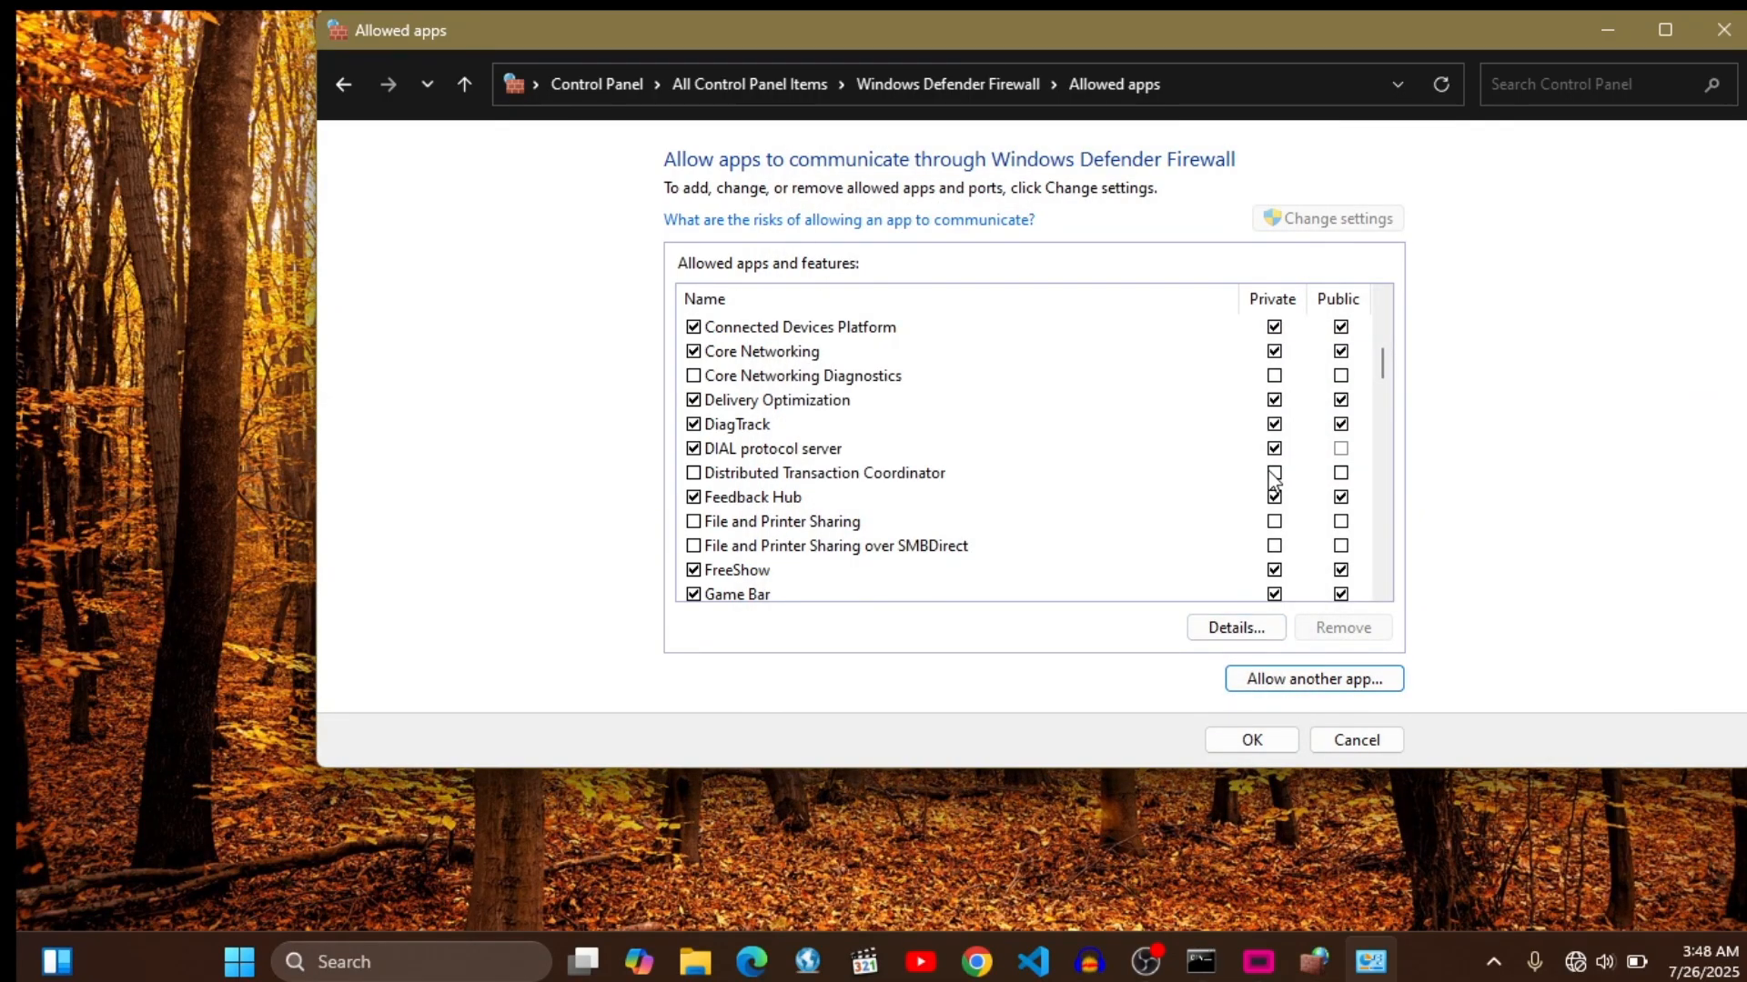
{"action": "left_click", "coordinate": [1273, 473]}
{"action": "left_click", "coordinate": [1275, 474]}
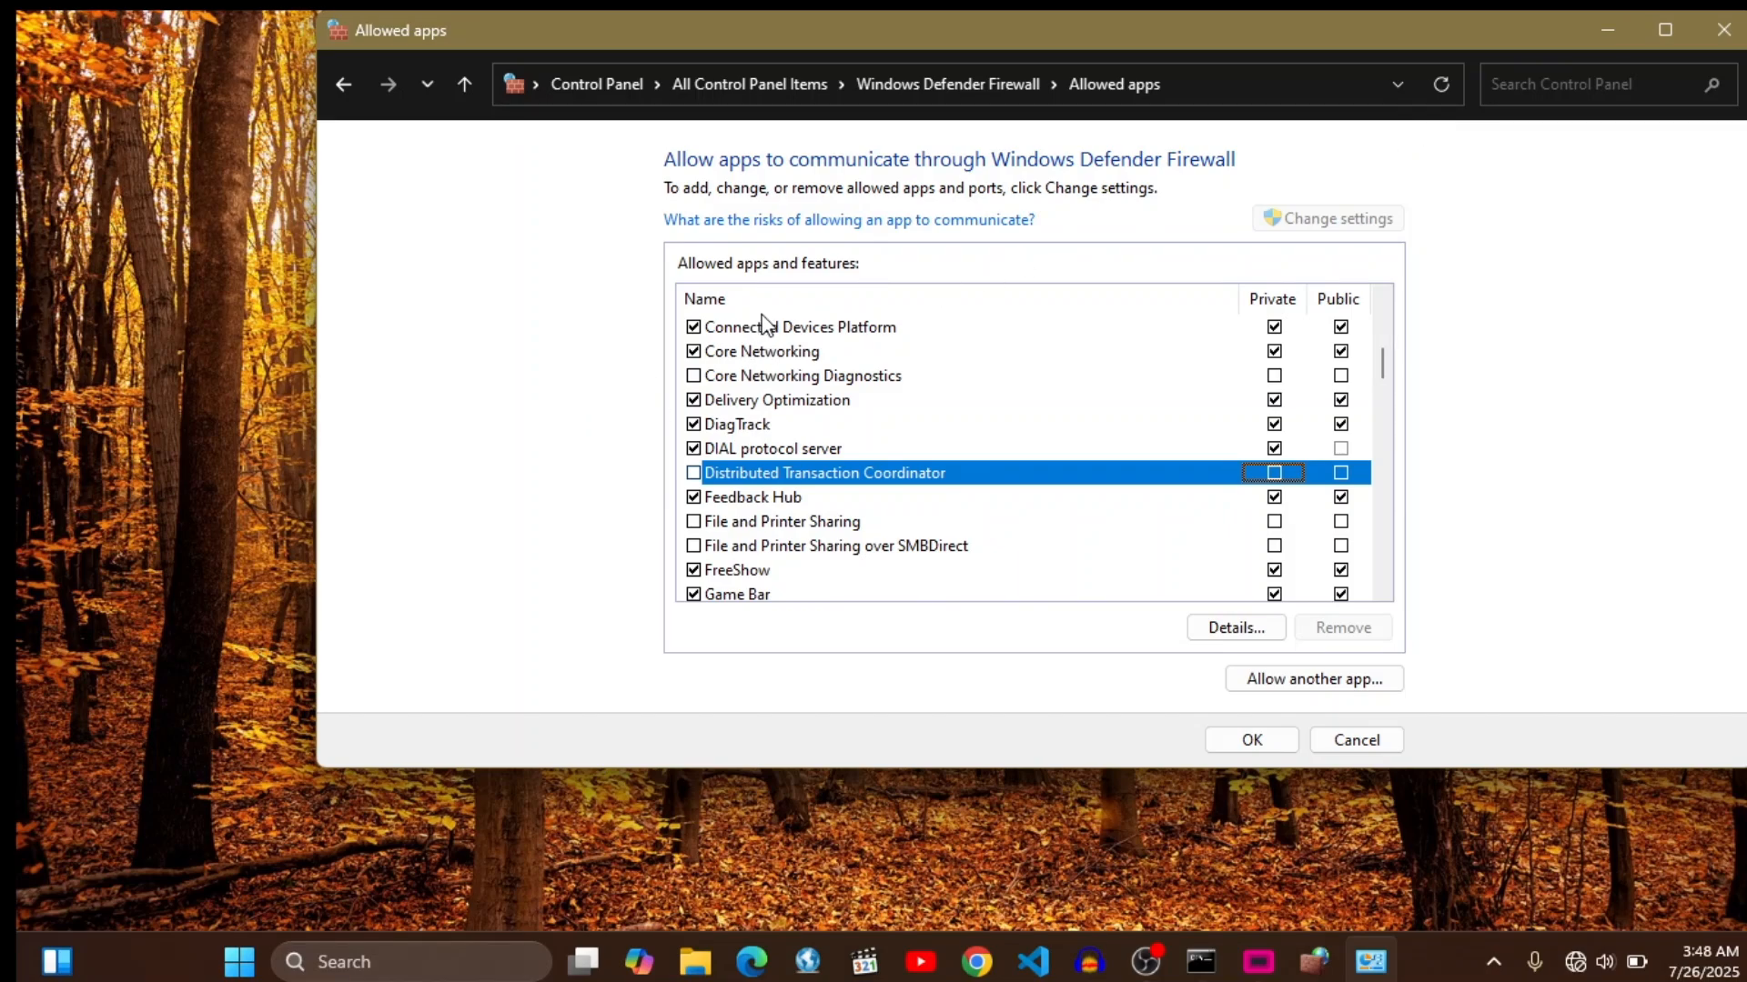
- Select FreeShow among the allowed apps to check its Private and Public access, then cancel and close the firewall window
{"action": "scroll", "coordinate": [811, 417], "scroll_direction": "down", "scroll_amount": 2}
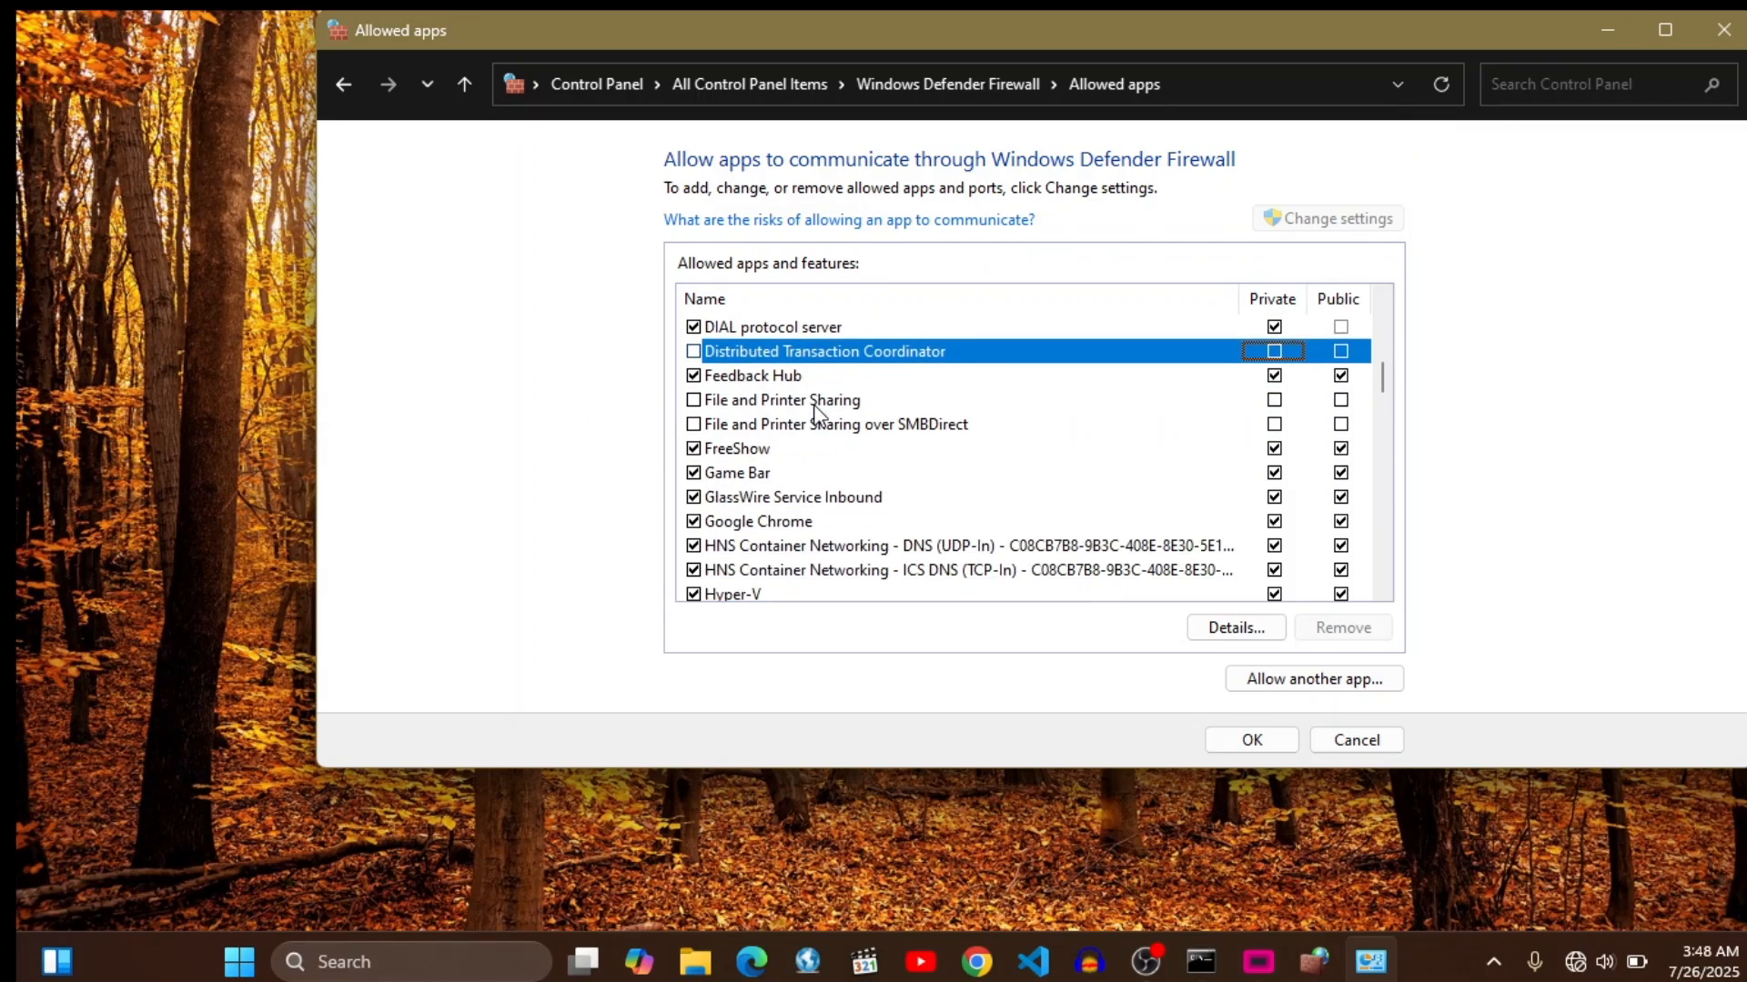
{"action": "left_click", "coordinate": [737, 452]}
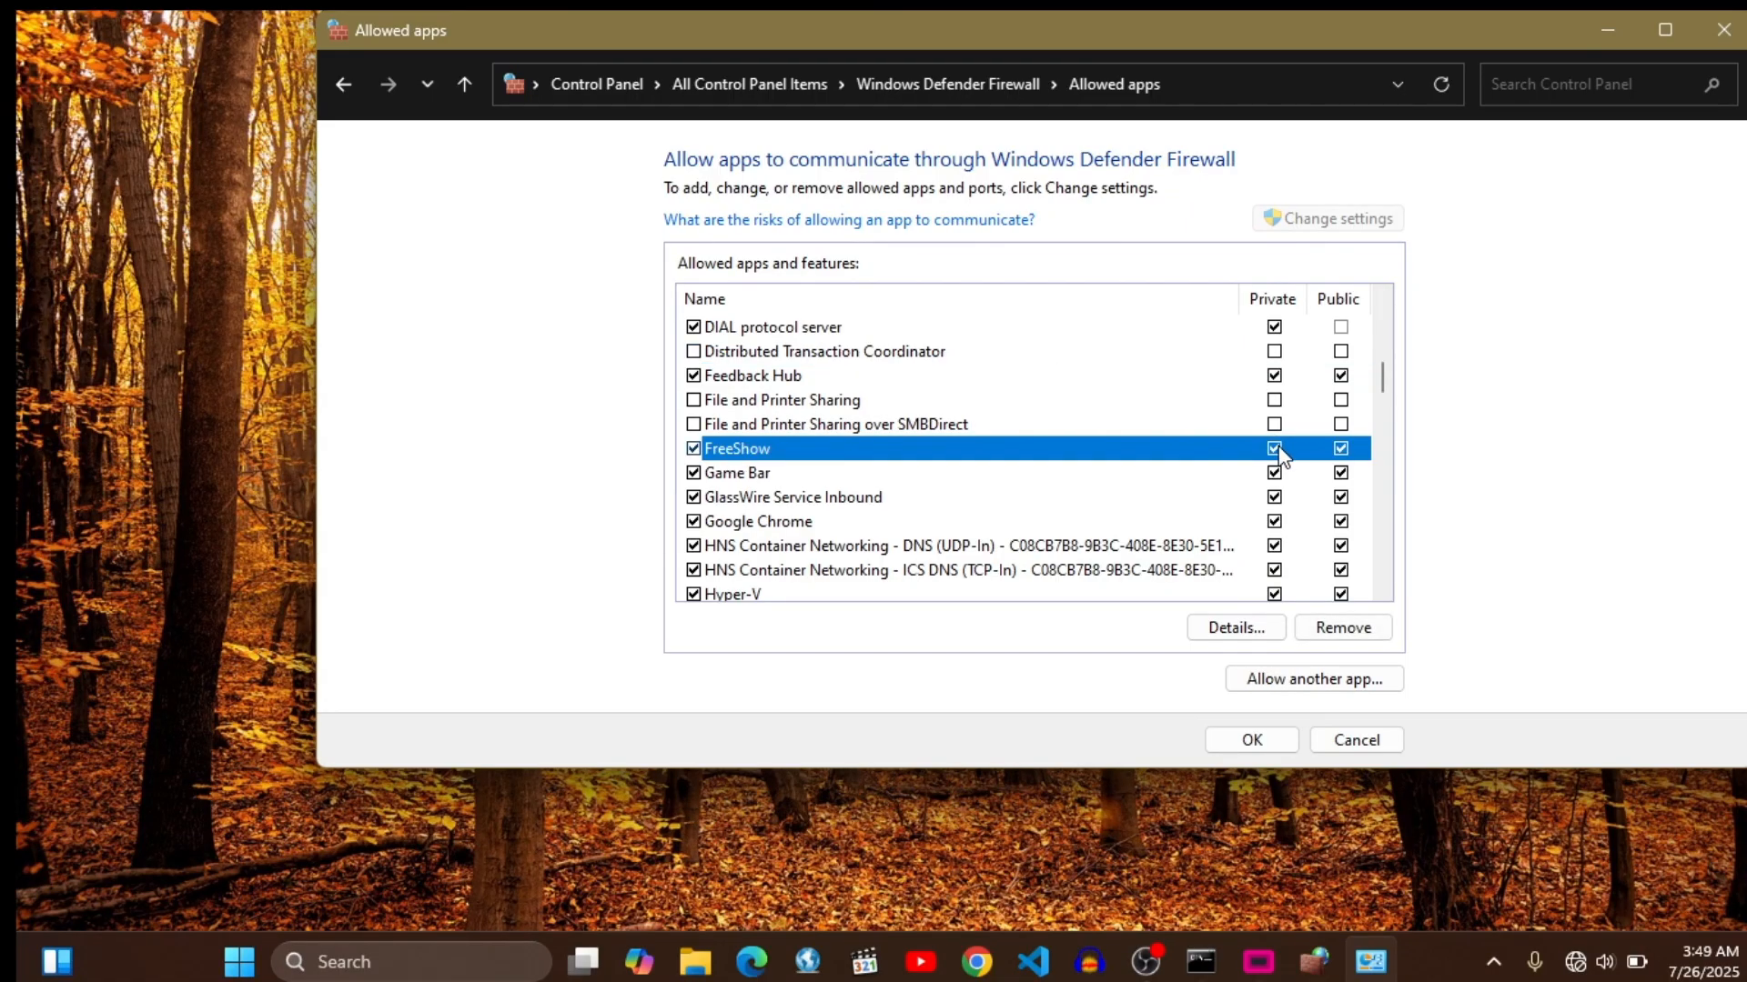
{"action": "left_click", "coordinate": [1356, 741]}
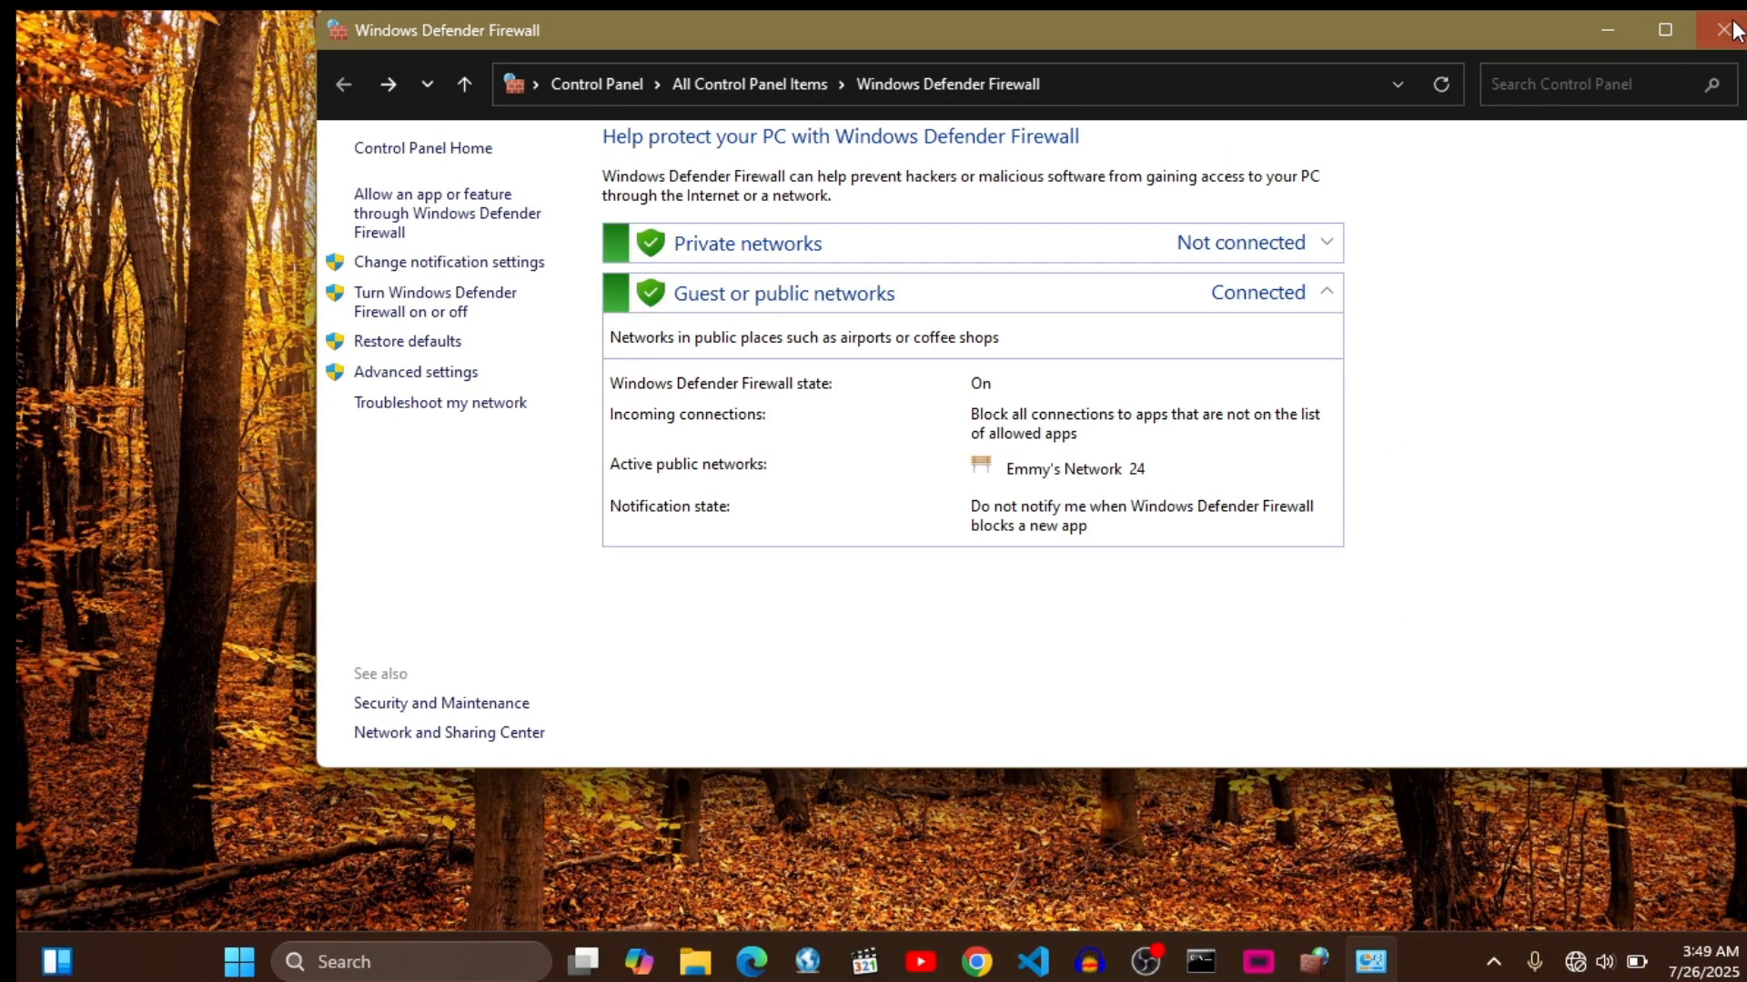
{"action": "left_click", "coordinate": [1726, 30]}
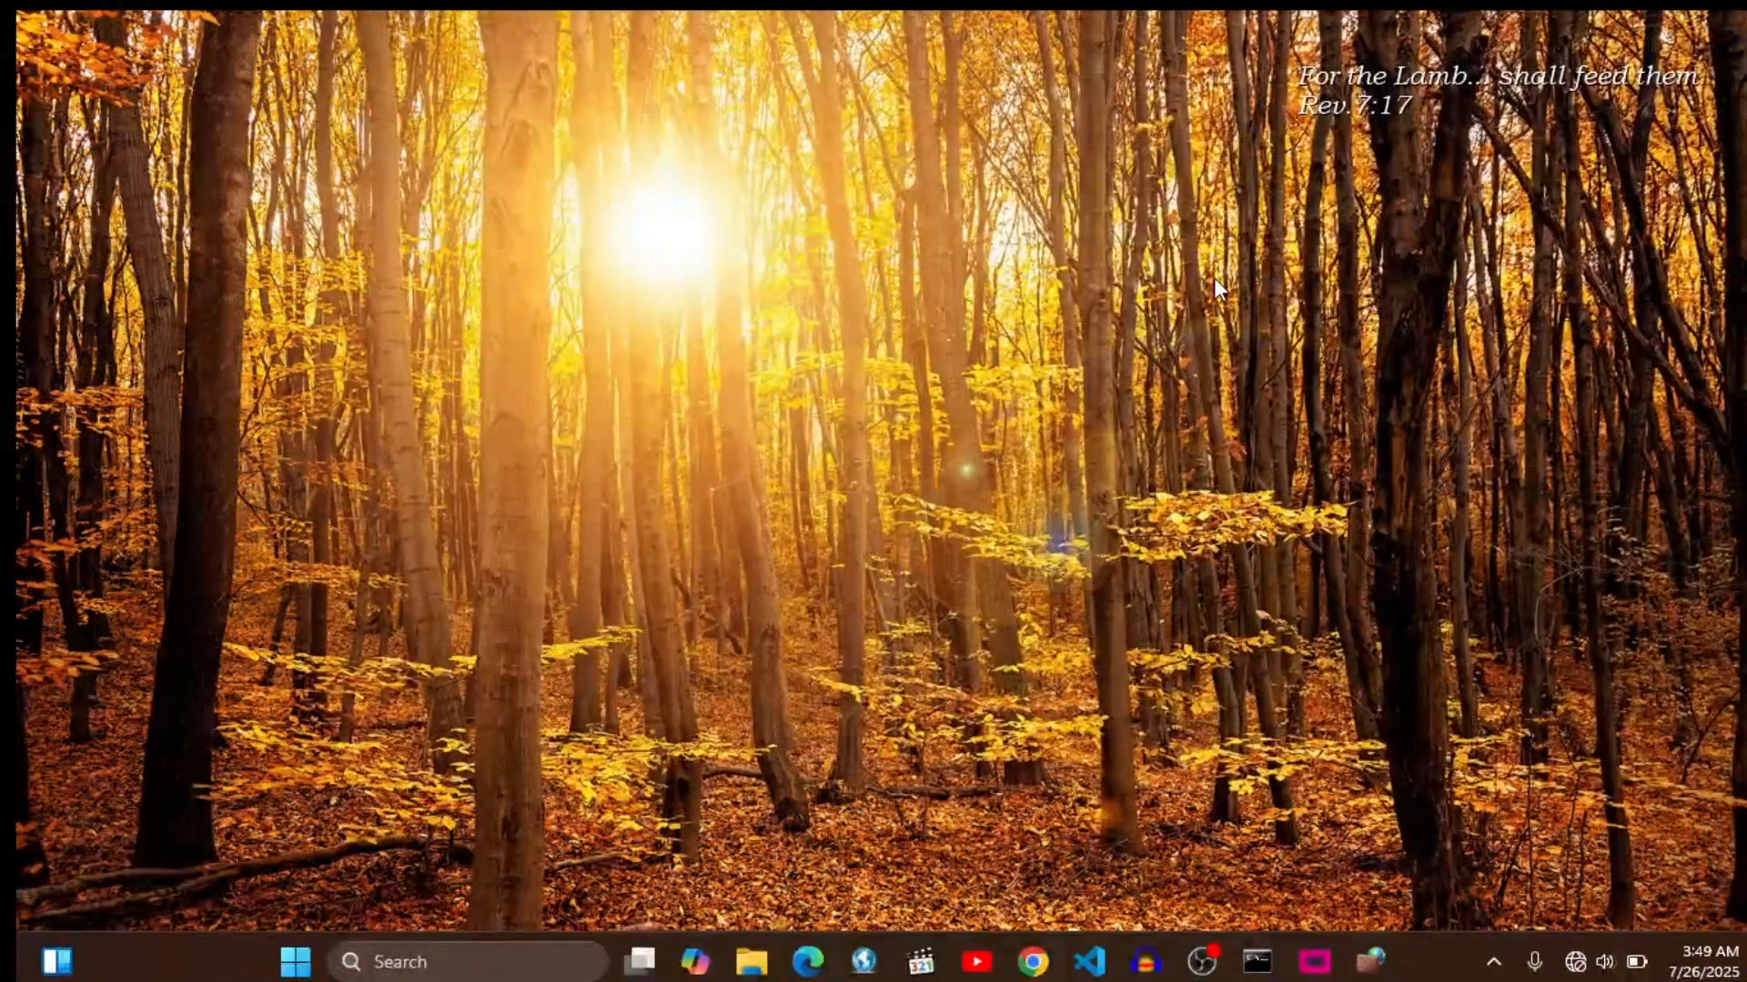